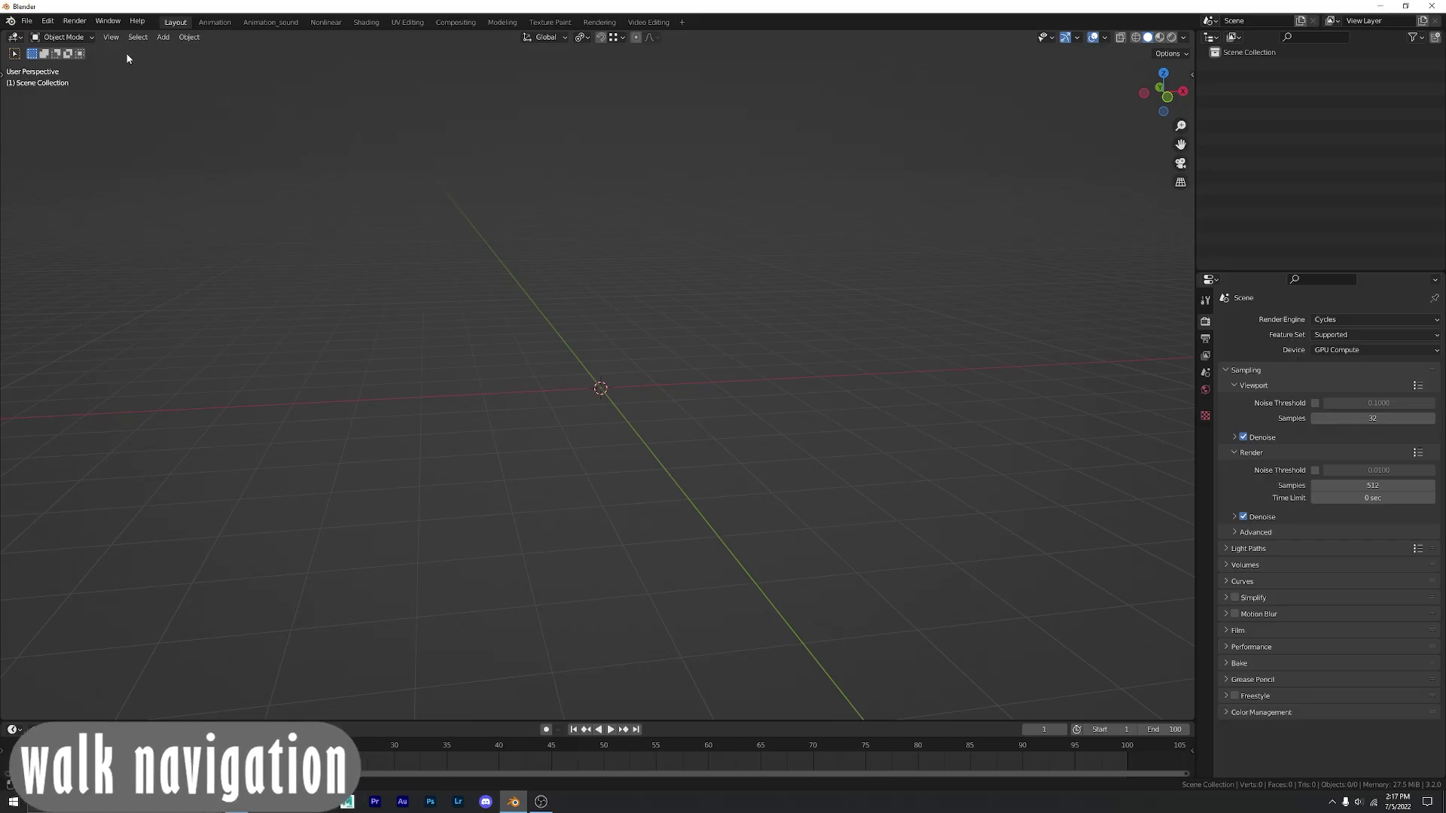
Assign a keyboard shortcut to the Walk Navigation command for the 3D viewport
left_click(112, 37)
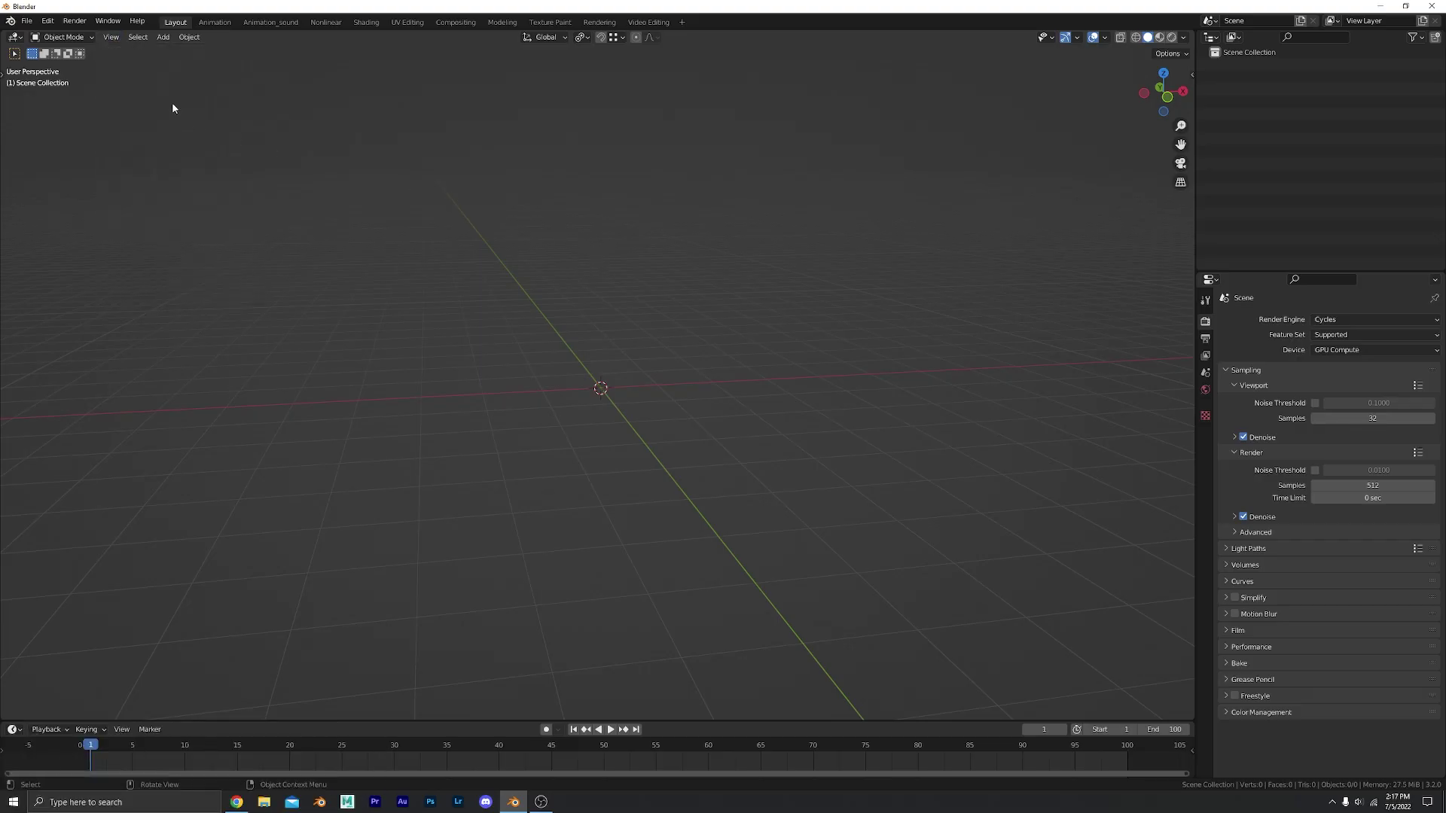
left_click(116, 39)
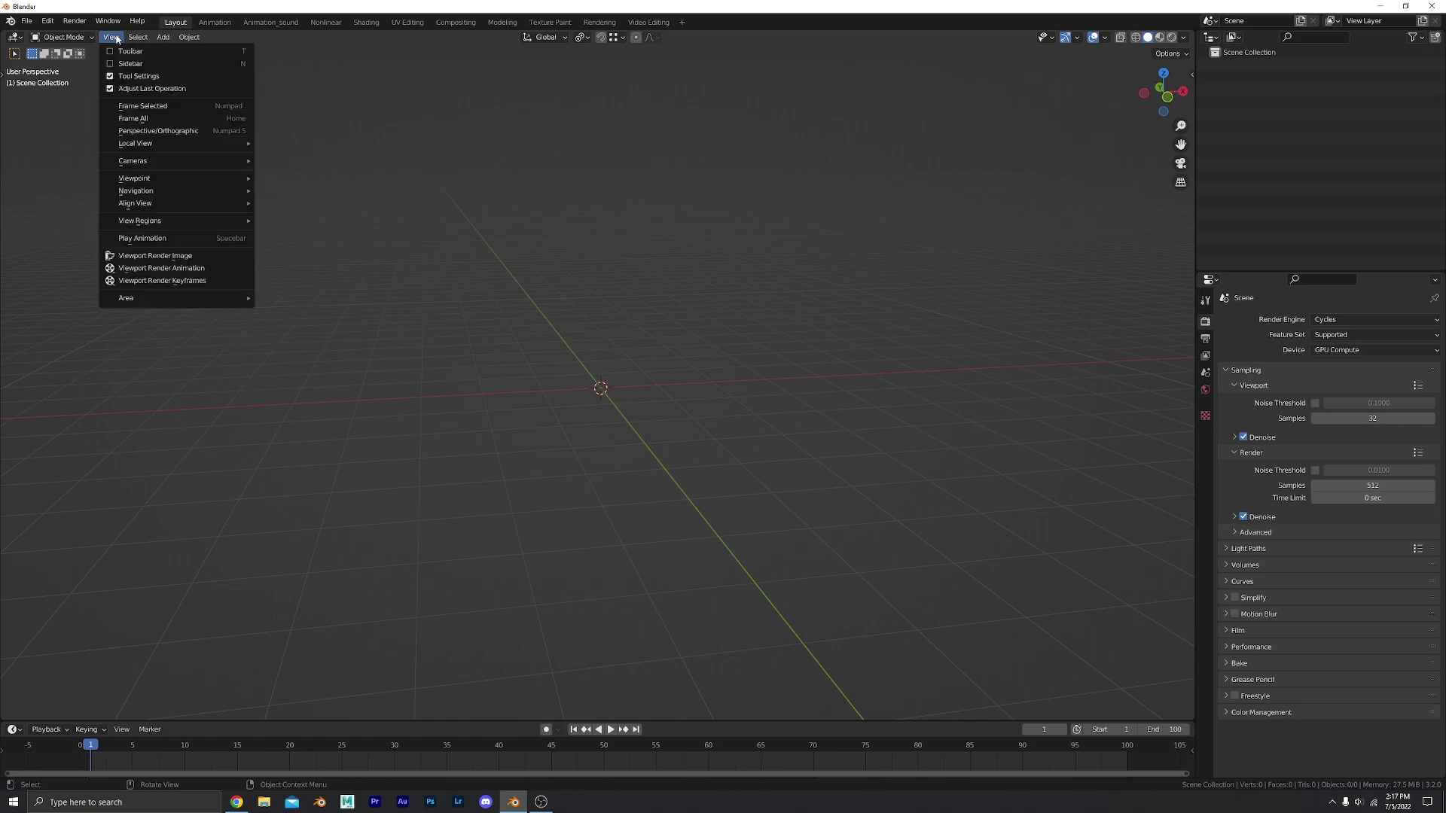
mouse_move(160, 184)
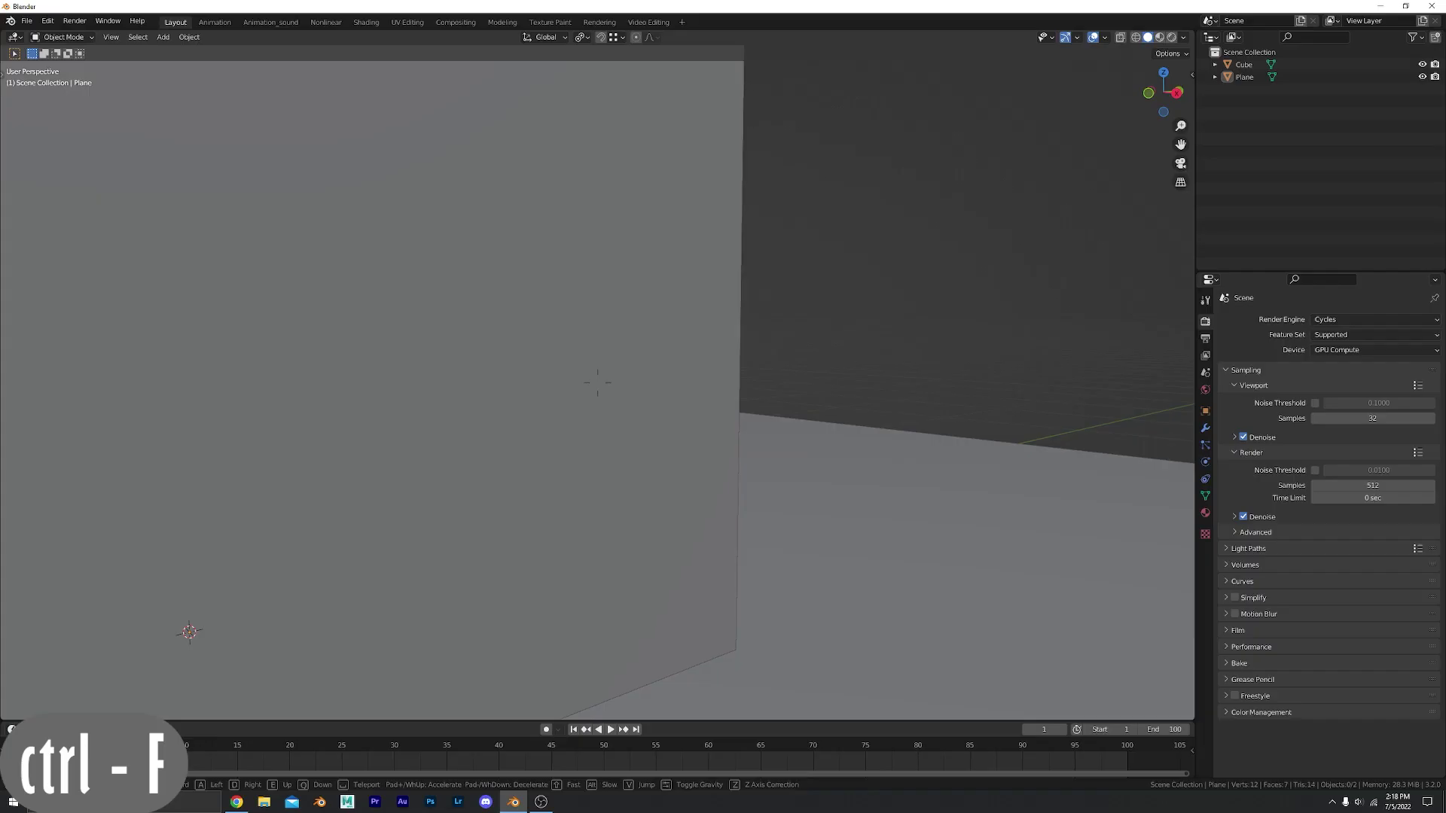
key("d")
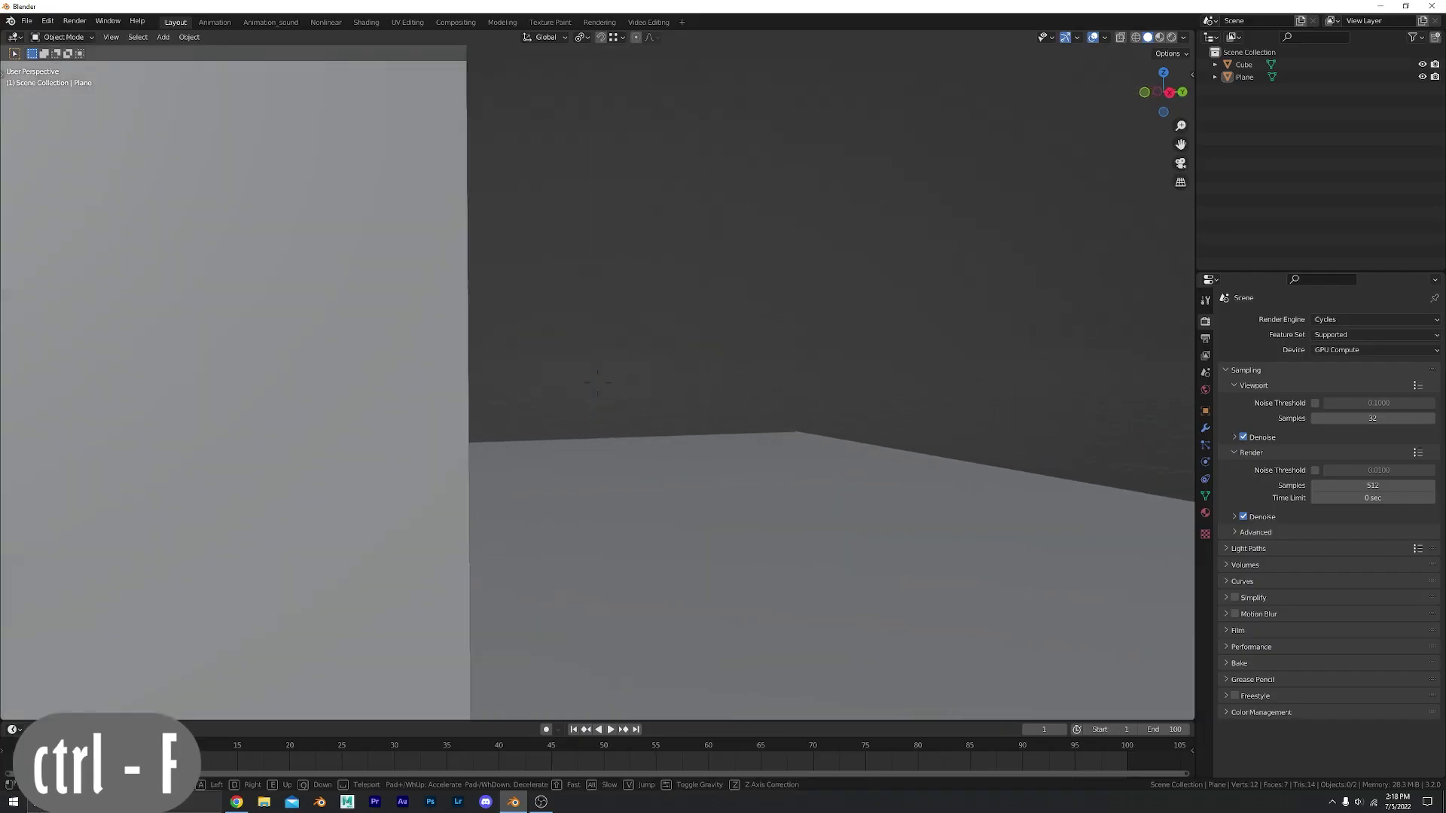
Walk around the cube and plane in walk navigation and accept a view with the whole cube in frame
key("d")
key("s")
key("a")
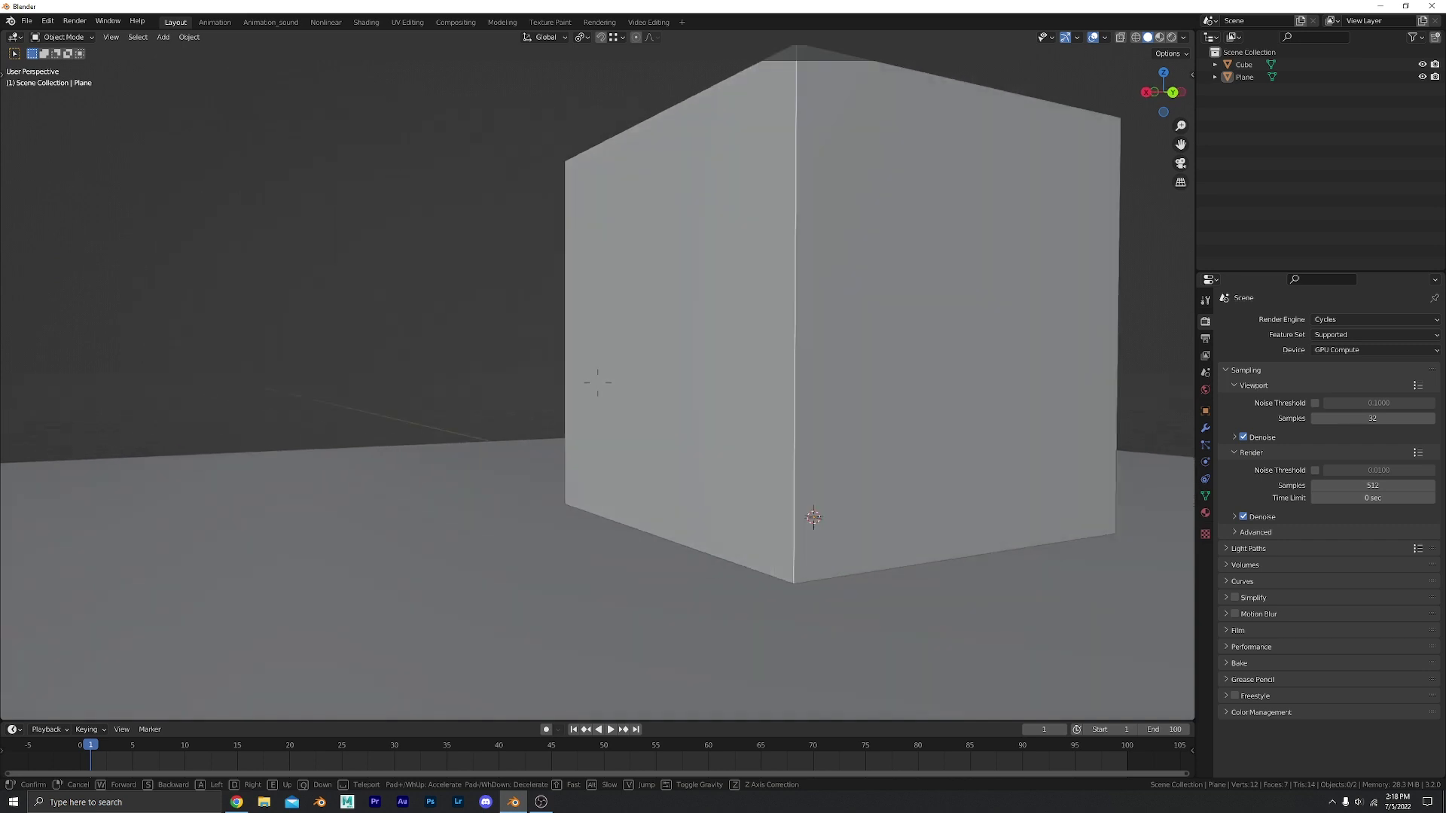
key("w")
key("s")
key("a")
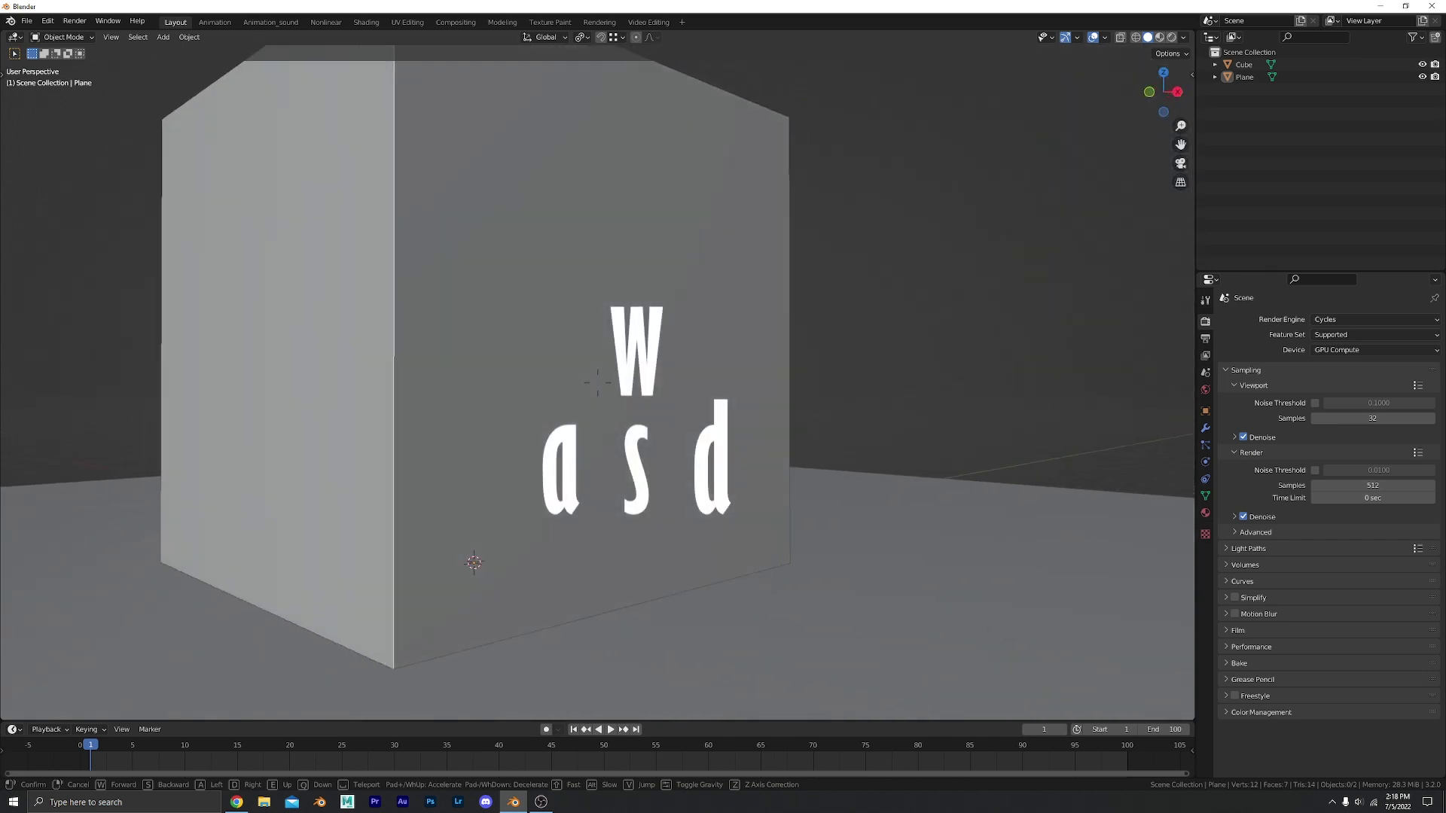
key("a")
key("s")
key("d")
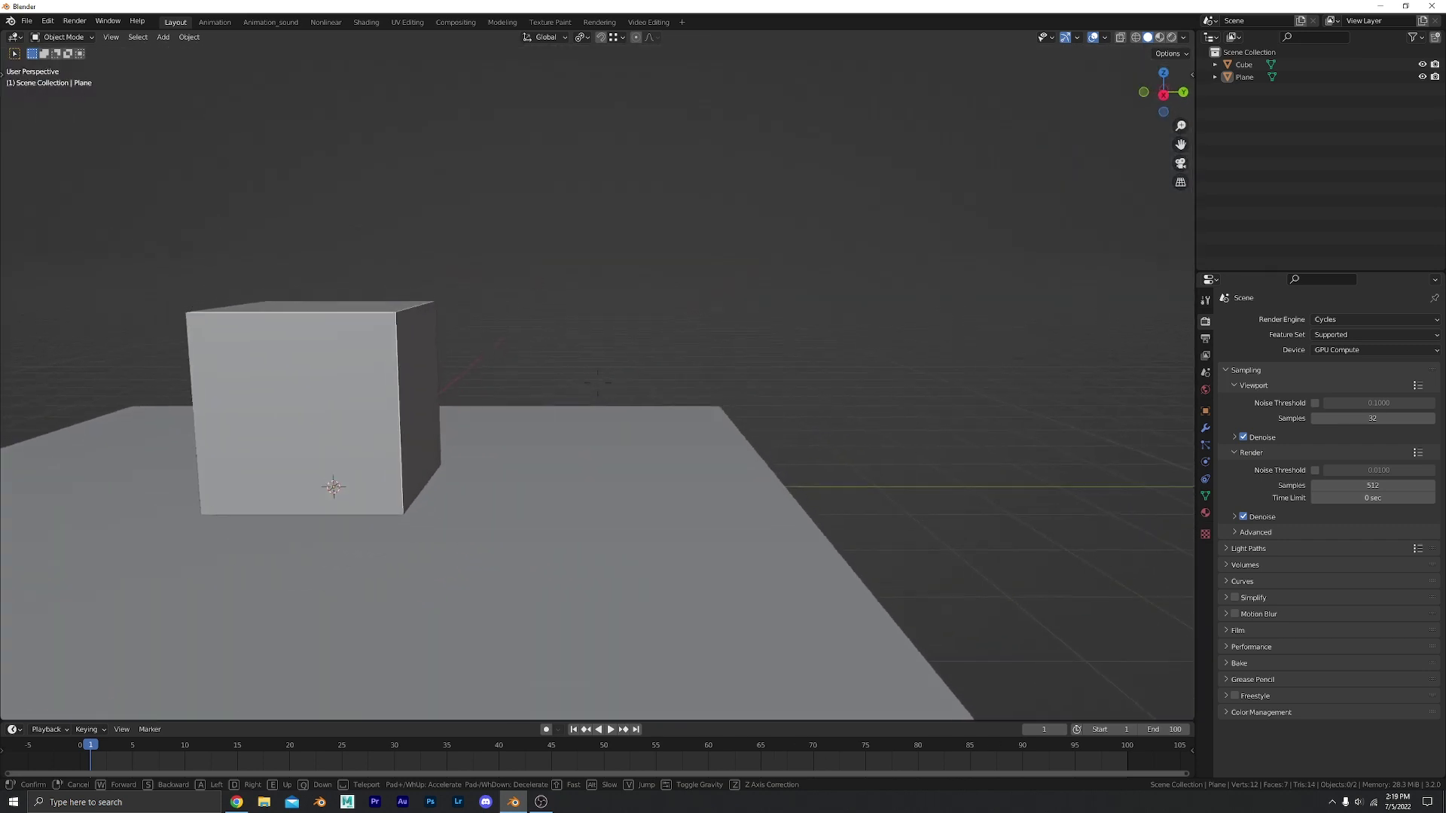
left_click(598, 382)
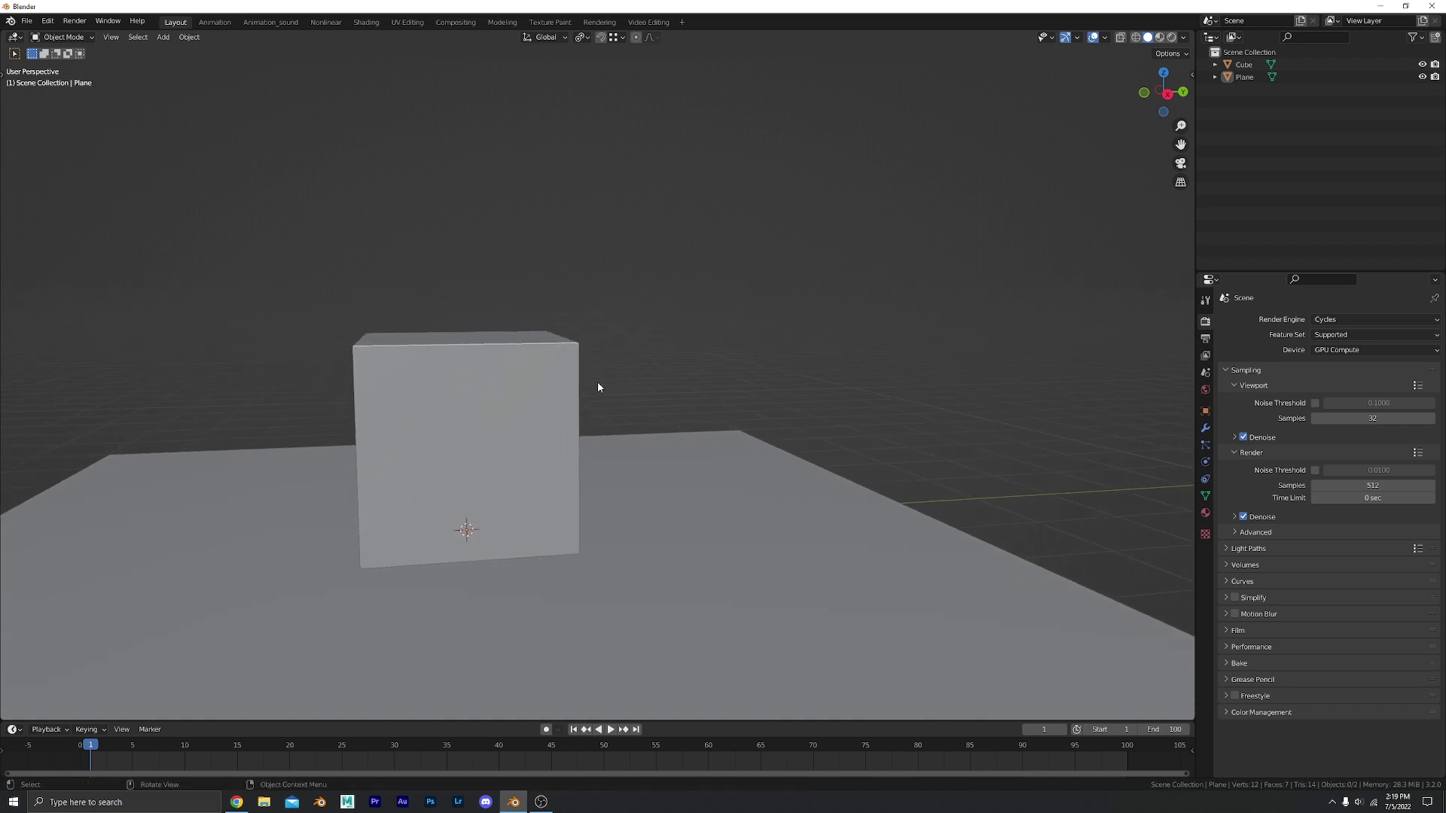
Walk forward past the cube in walk navigation and cancel the walk
key("shift+grave")
key("w")
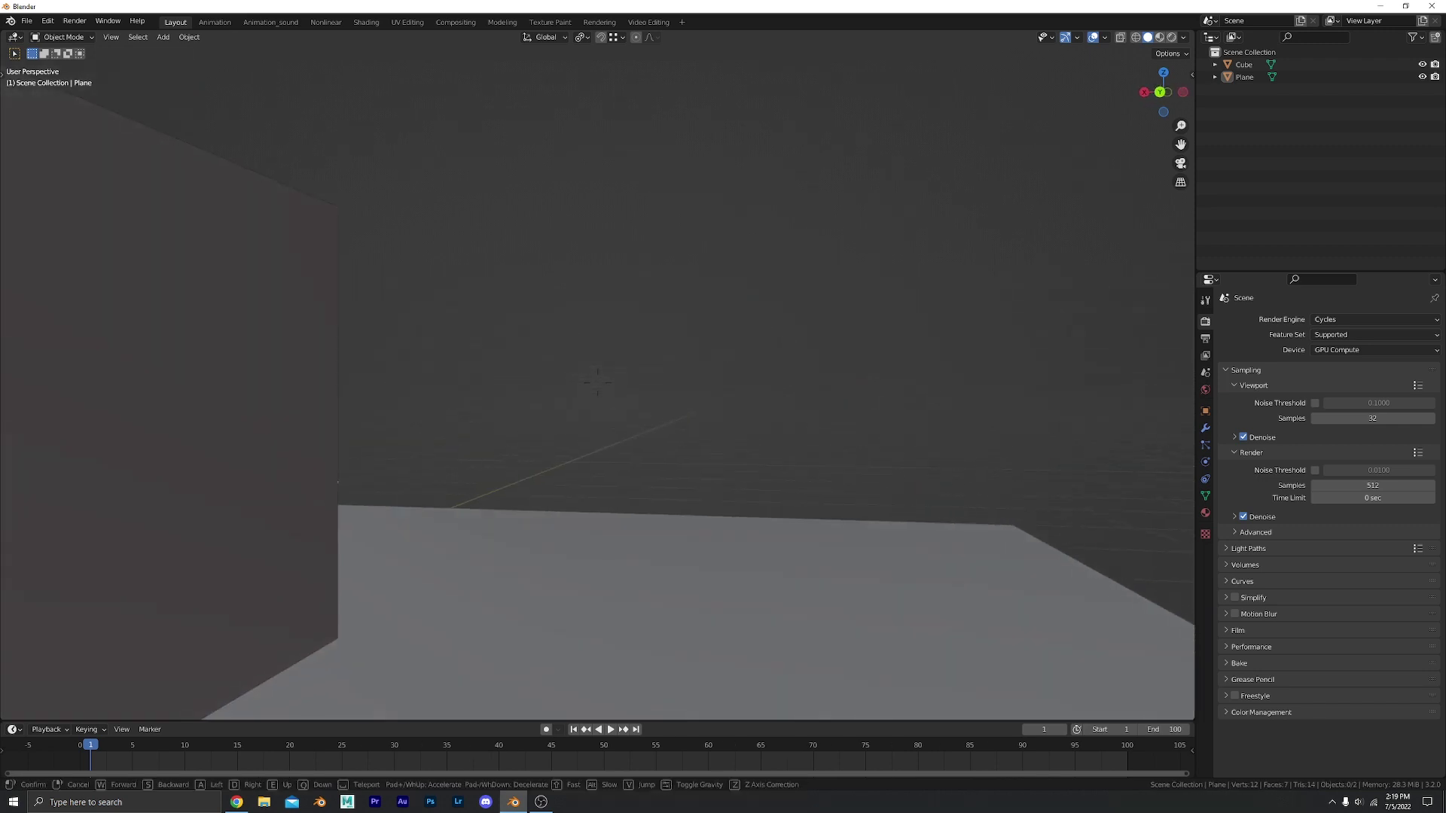
right_click(598, 382)
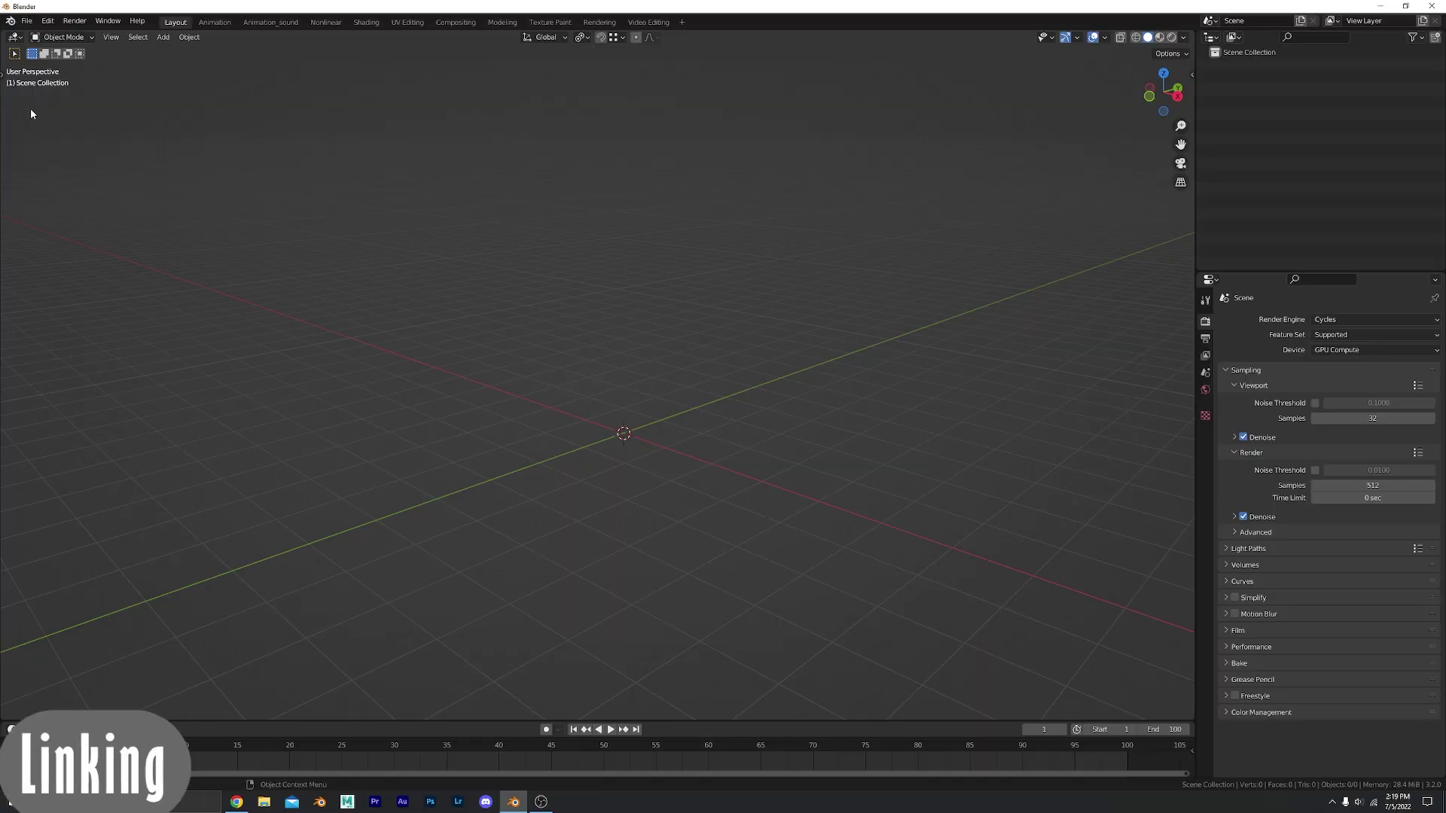
Link the Pepper_GRP character collection from another Blender file into the scene
left_click(26, 21)
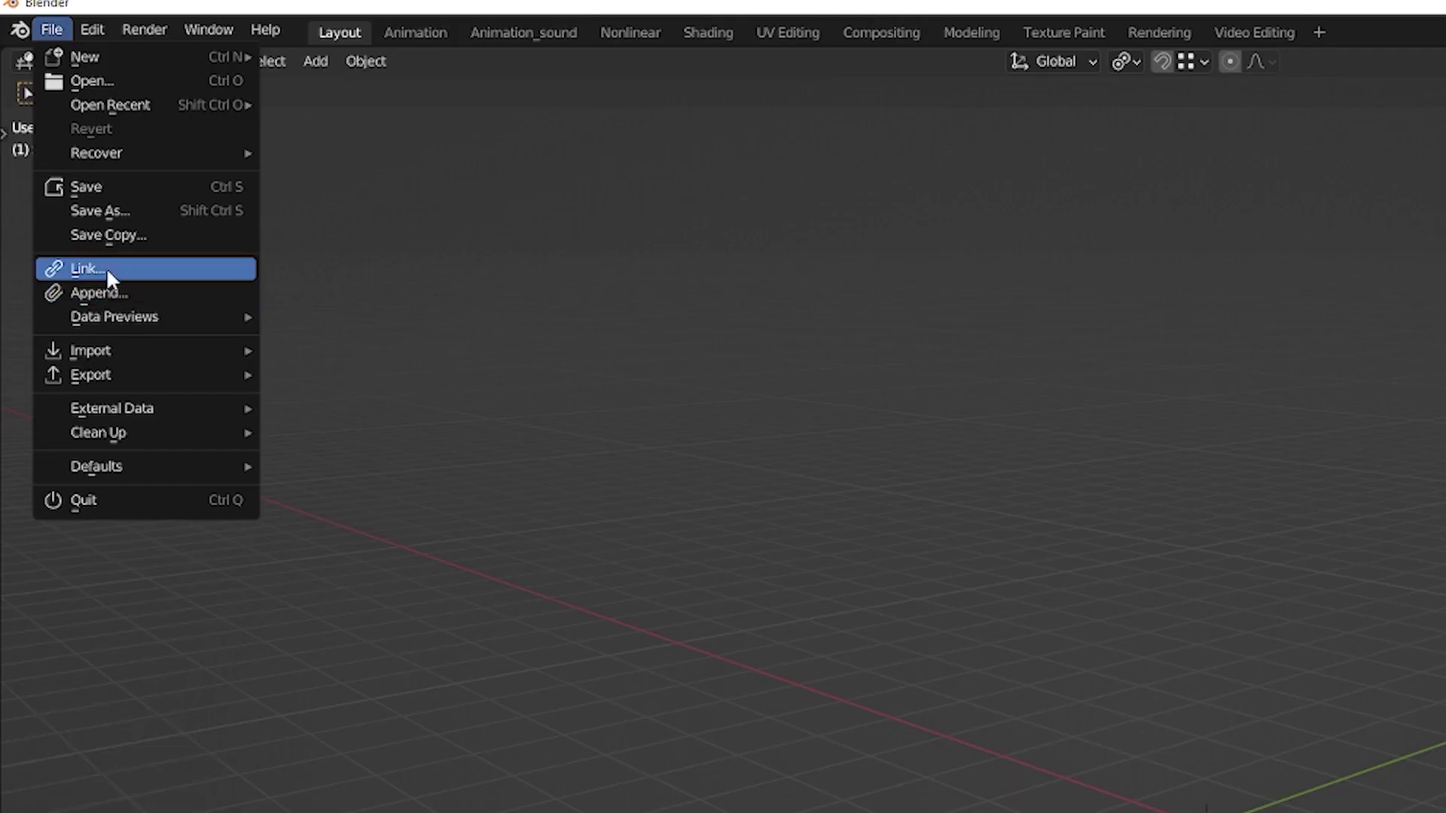
left_click(103, 268)
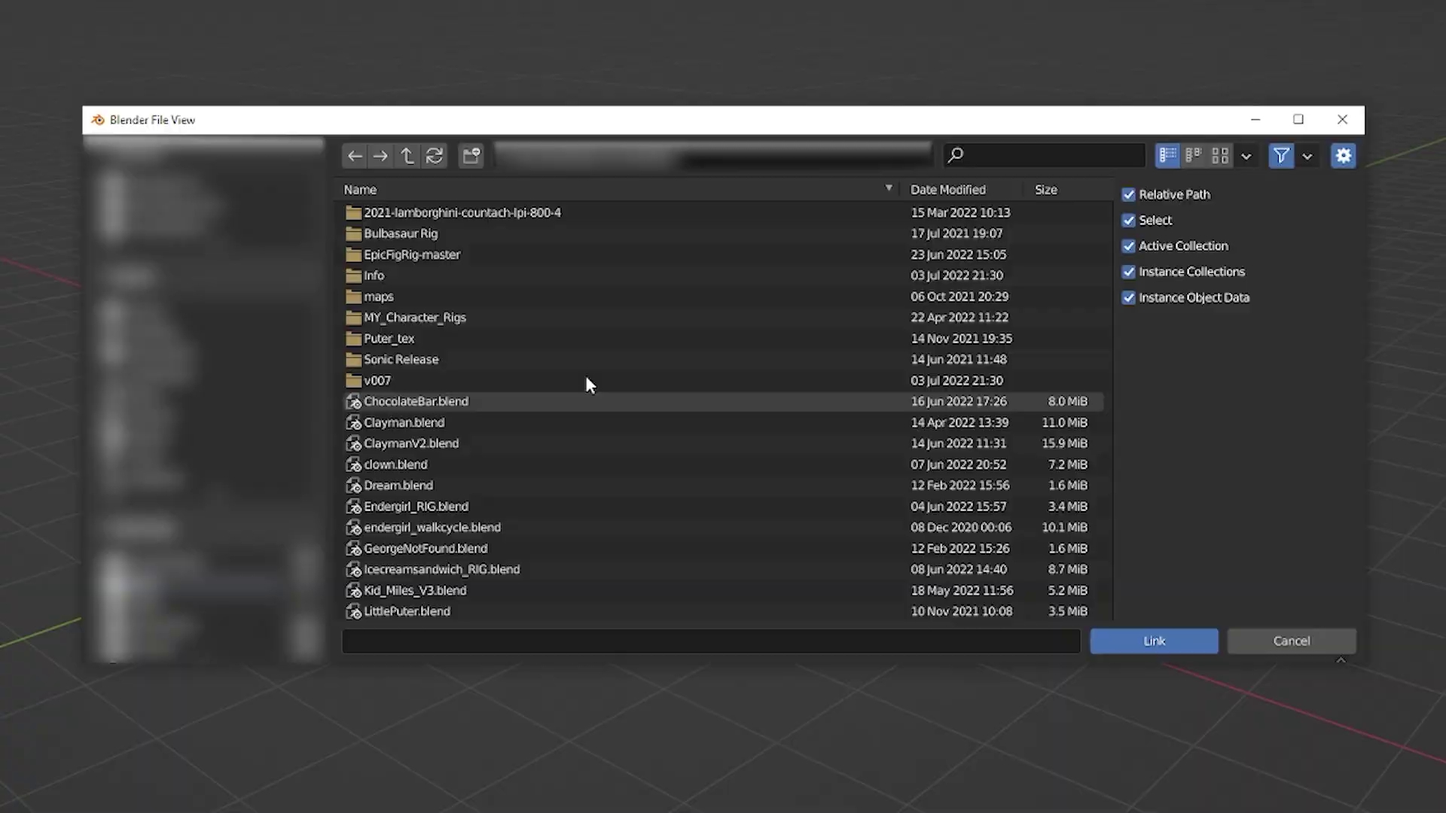
scroll(540, 373, "down", 6)
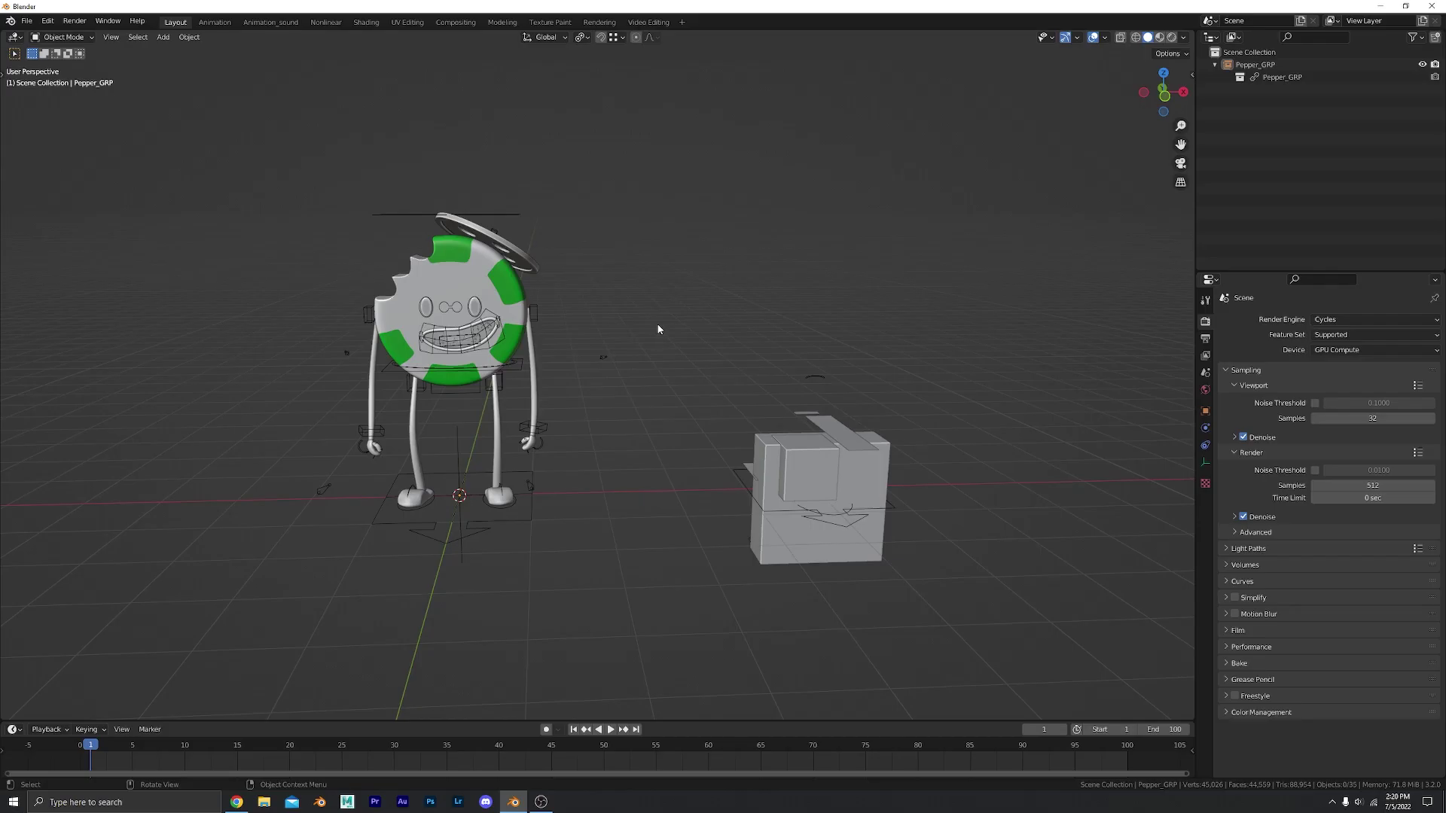
Make a library override hierarchy from the linked Pepper_GRP collection
left_click(1260, 77)
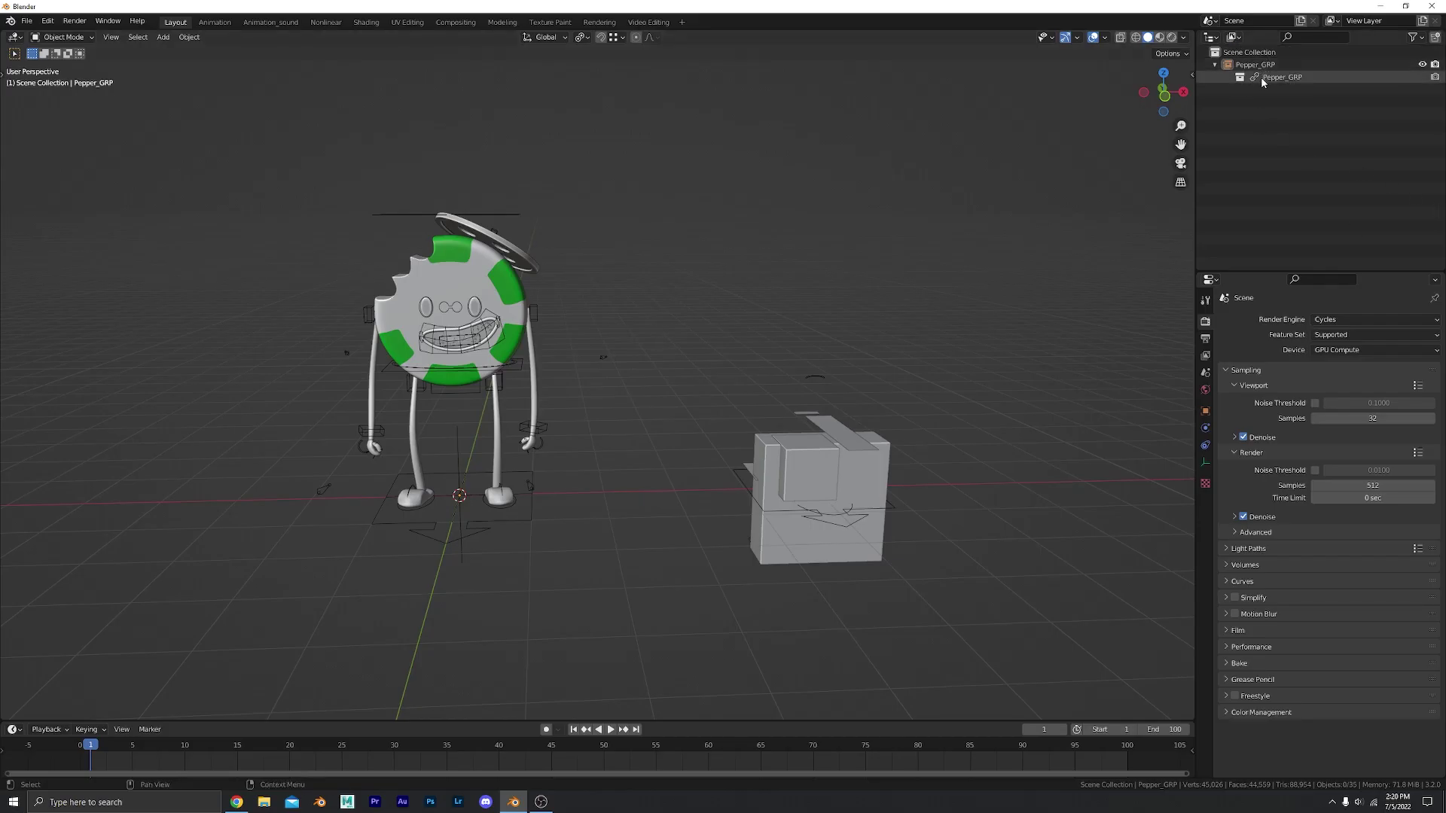
right_click(1261, 77)
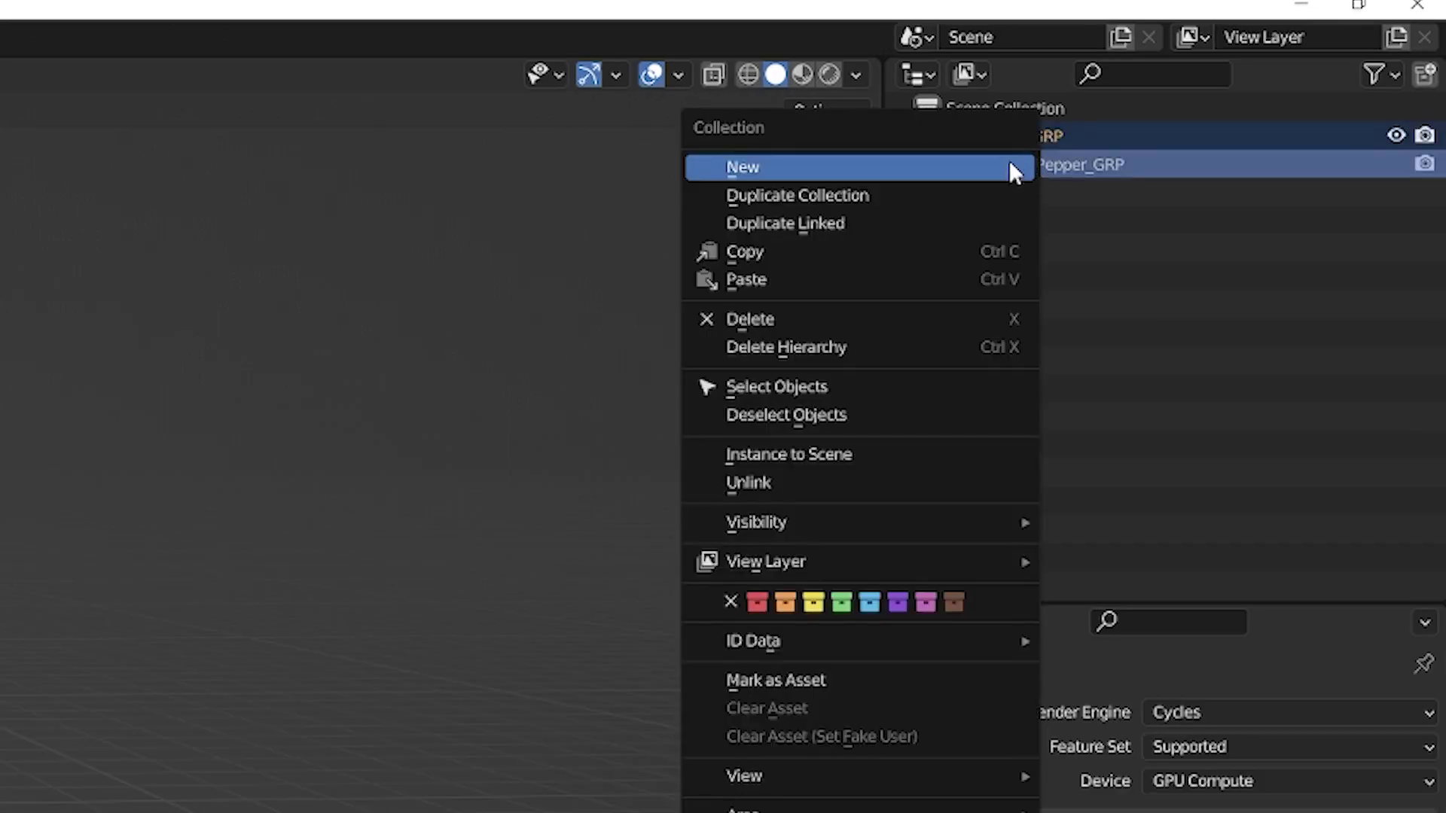
mouse_move(920, 634)
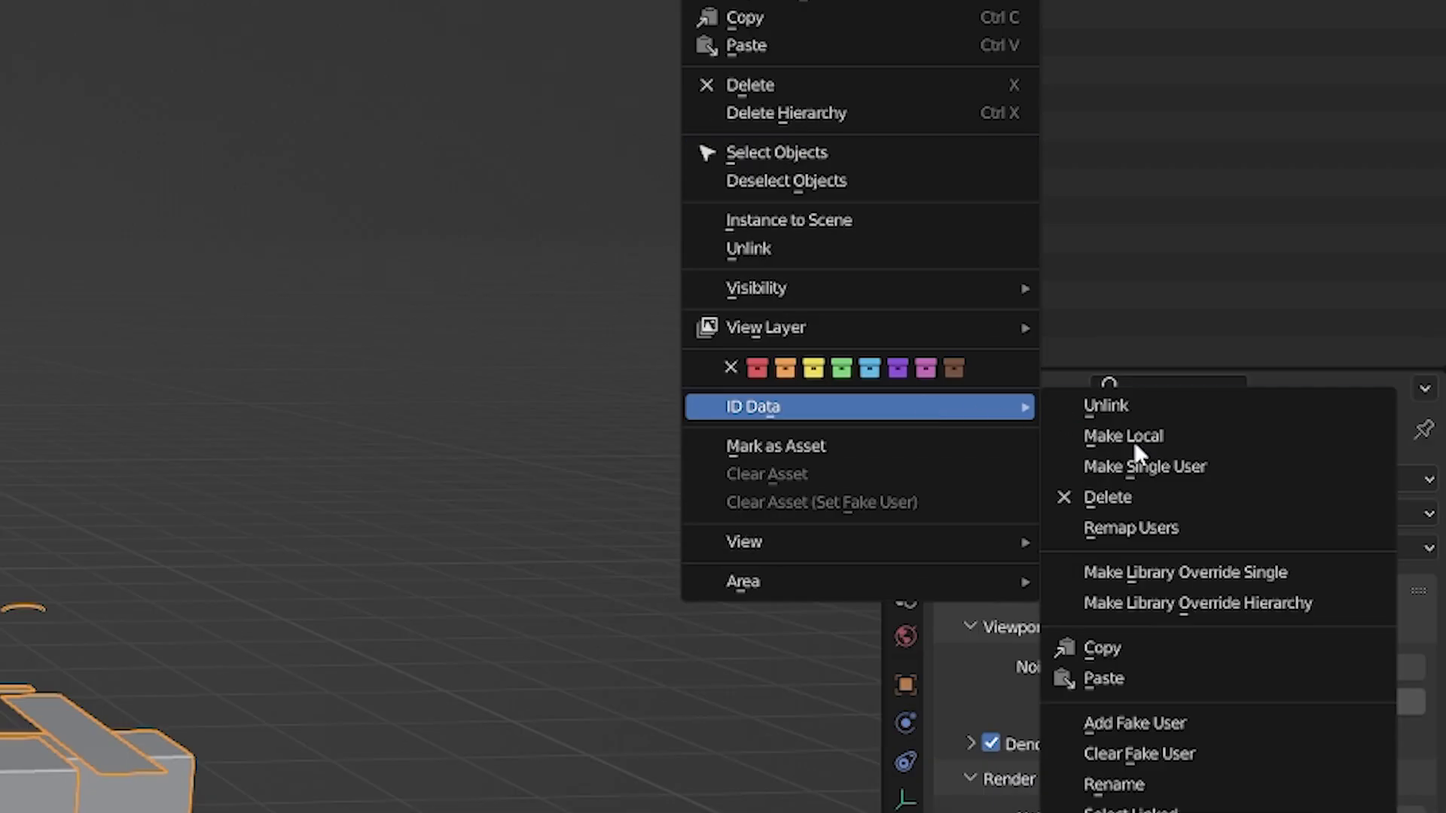
left_click(1055, 602)
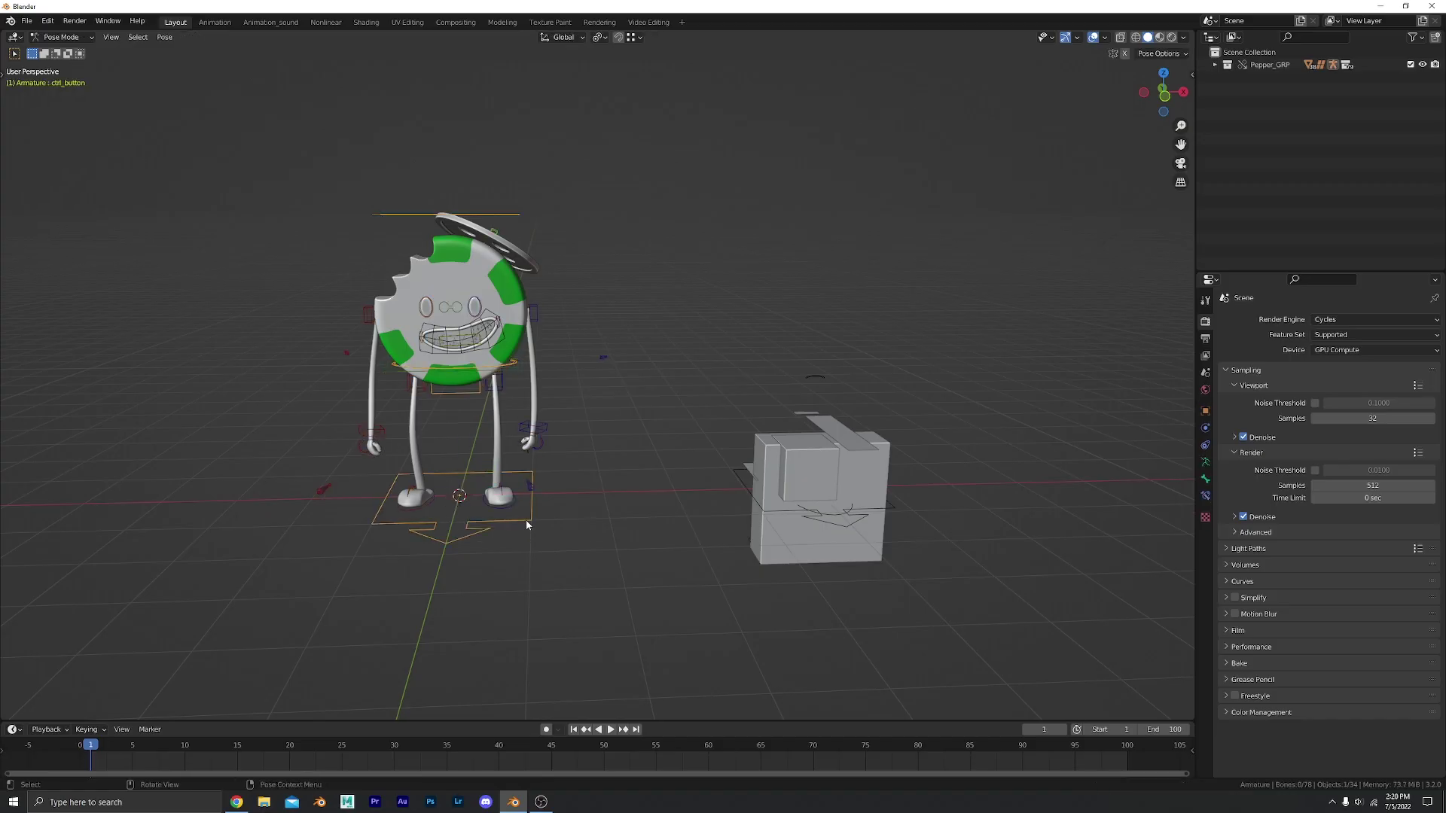
Try to move the character rig's root control on the floor
left_click(526, 521)
middle_click_drag(594, 500, 716, 472, "shift")
key("g")
right_click(713, 377)
scroll(639, 367, "up", 2)
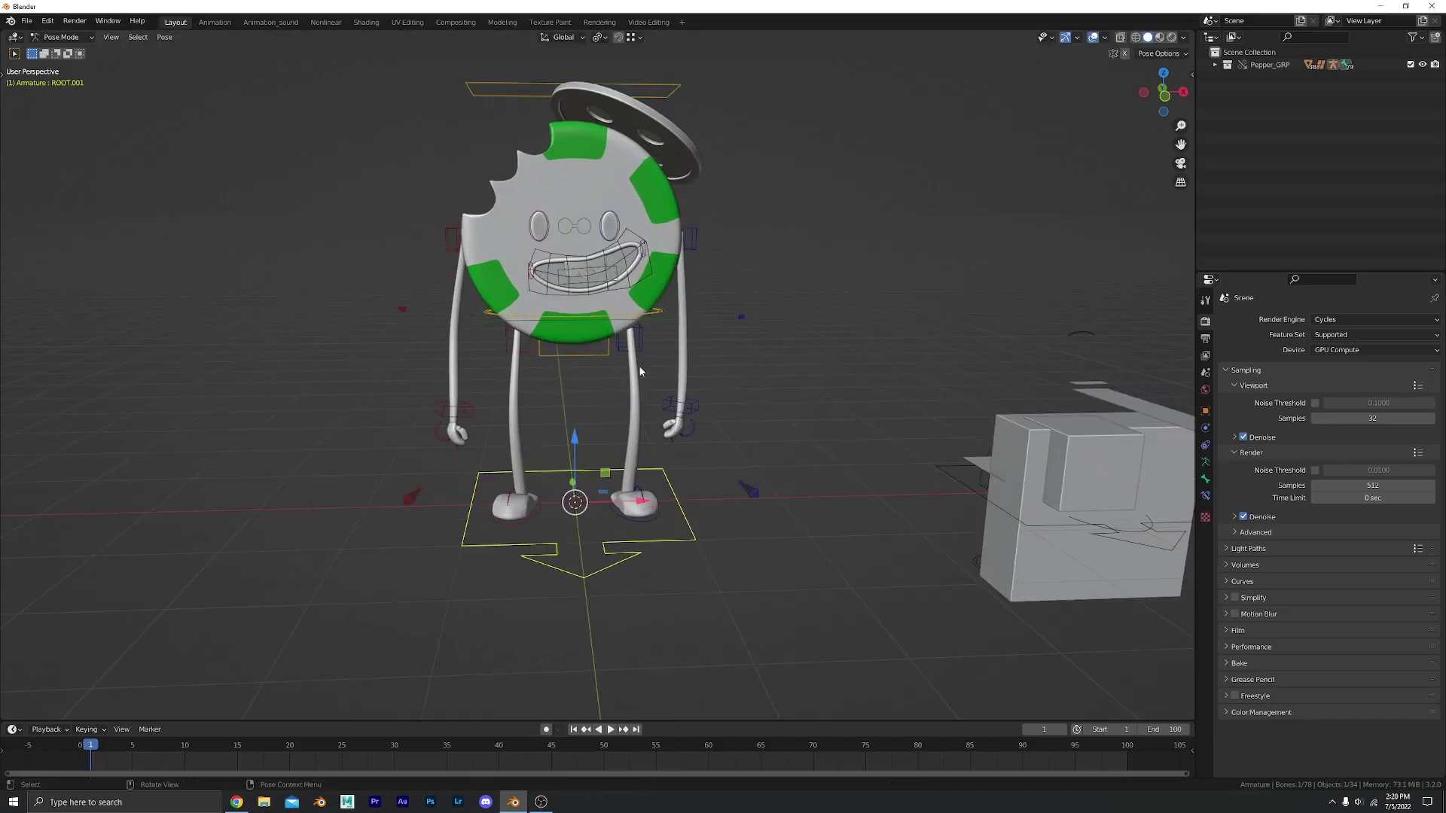
Try to move the character's left hand IK control outward and upward in Pose Mode
scroll(639, 367, "down", 2)
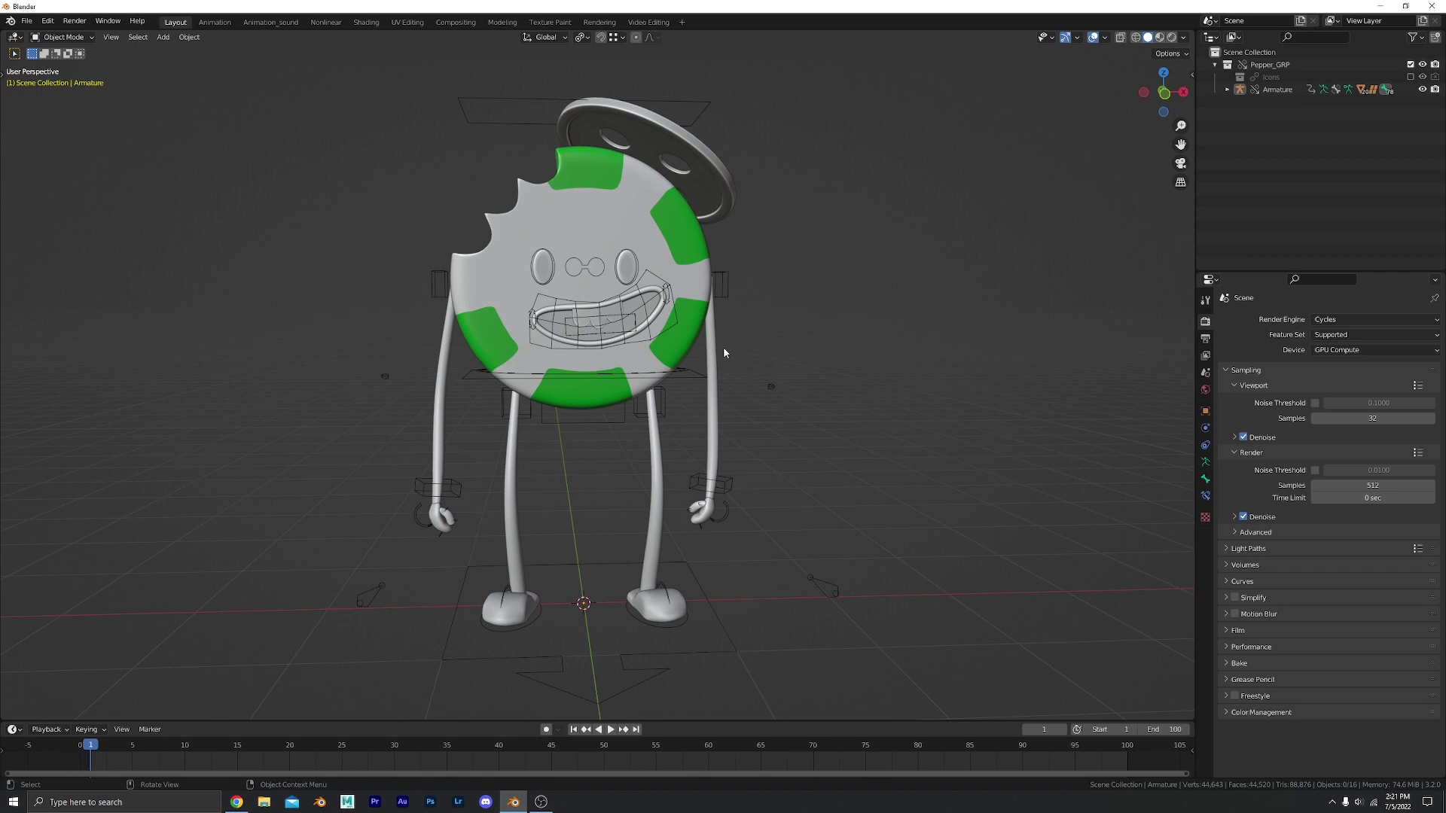
scroll(723, 348, "down", 1)
mouse_move(595, 309)
middle_mouse_down()
mouse_move(571, 304)
mouse_move(575, 317)
middle_mouse_up()
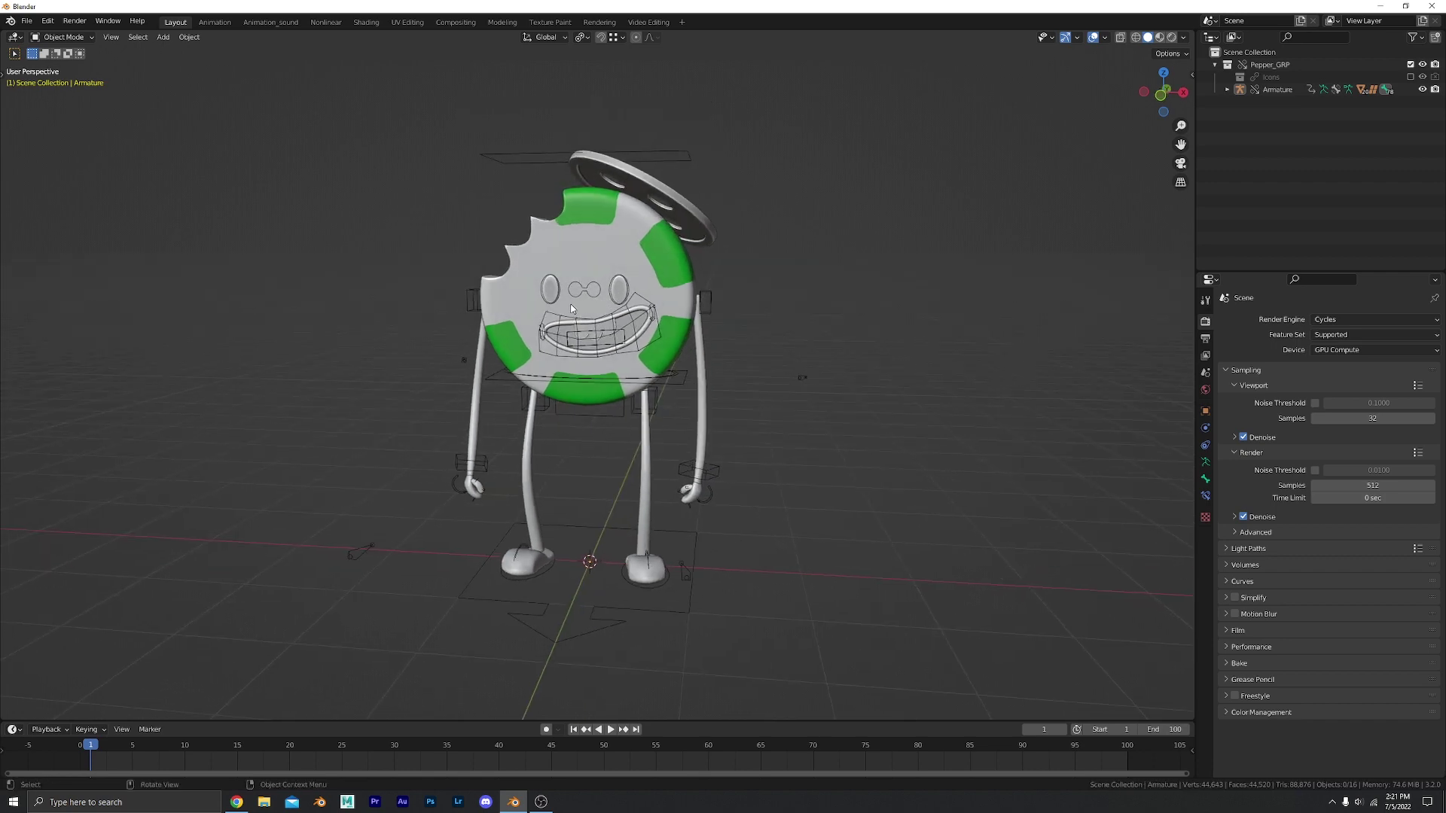
scroll(503, 301, "up", 2)
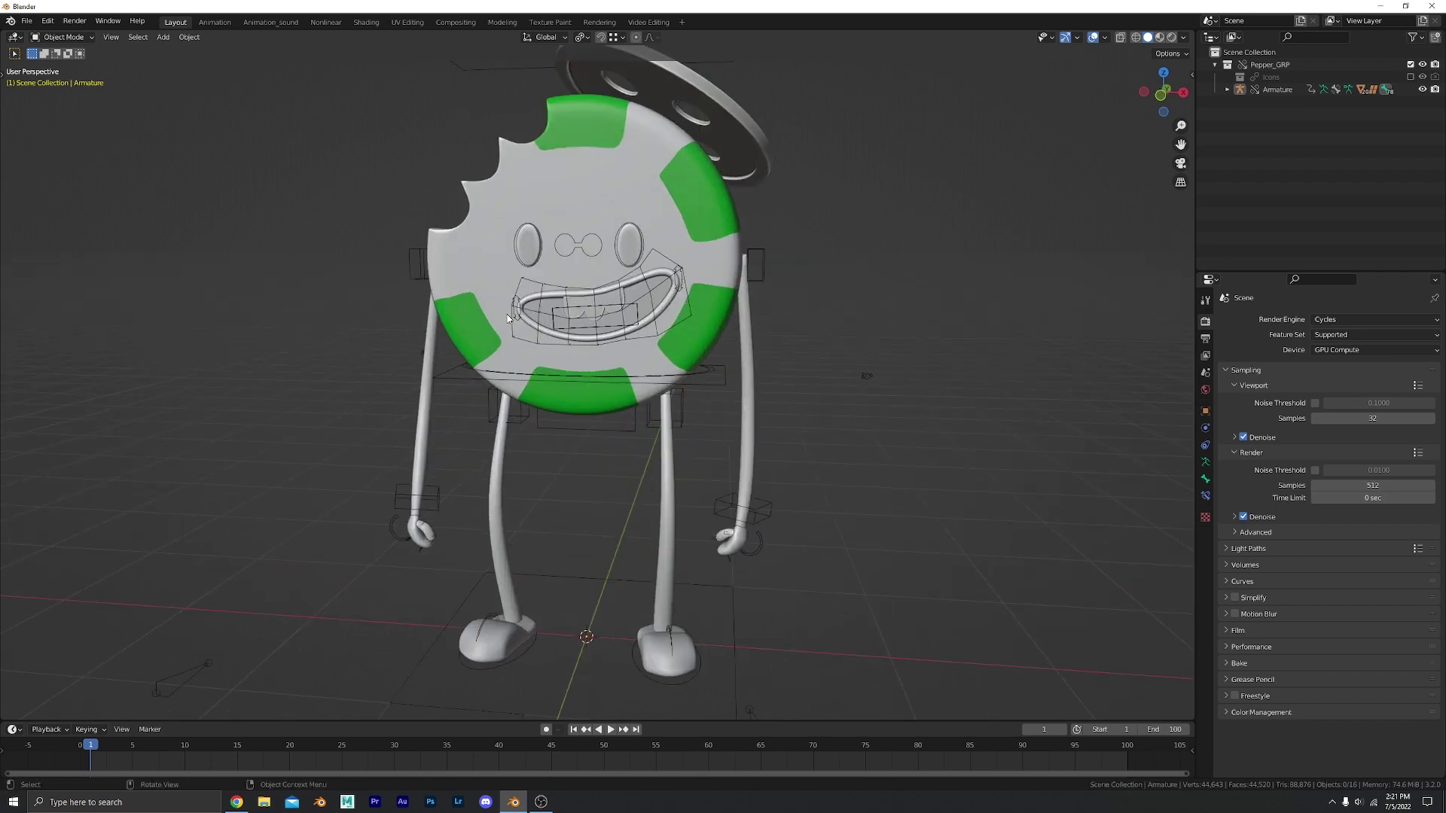
key("g")
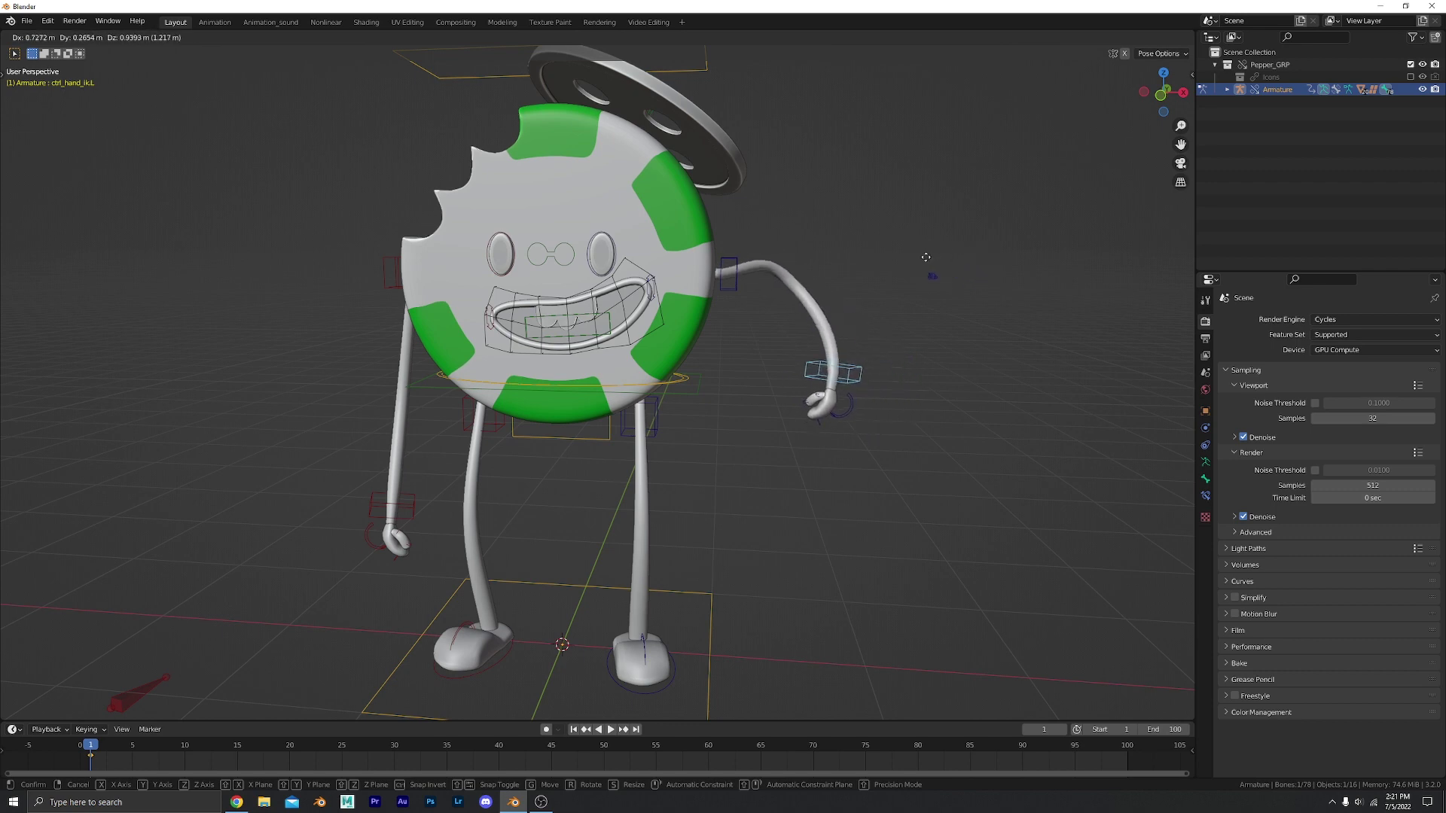
key("Escape")
Try to move the control at the character's left shoulder away from the body
left_click(744, 282)
key("g")
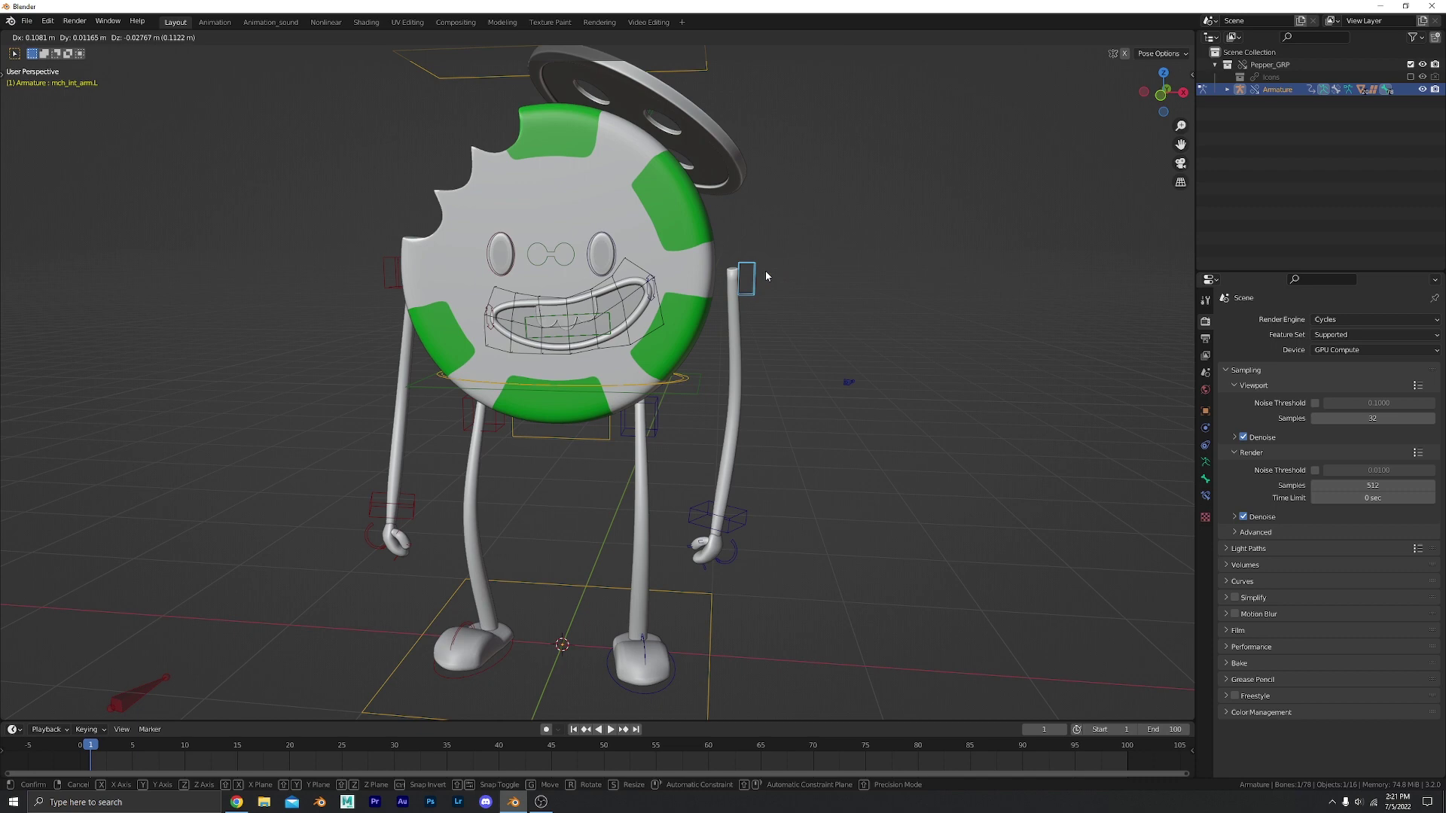
key("Escape")
middle_click_drag(766, 281, 732, 289)
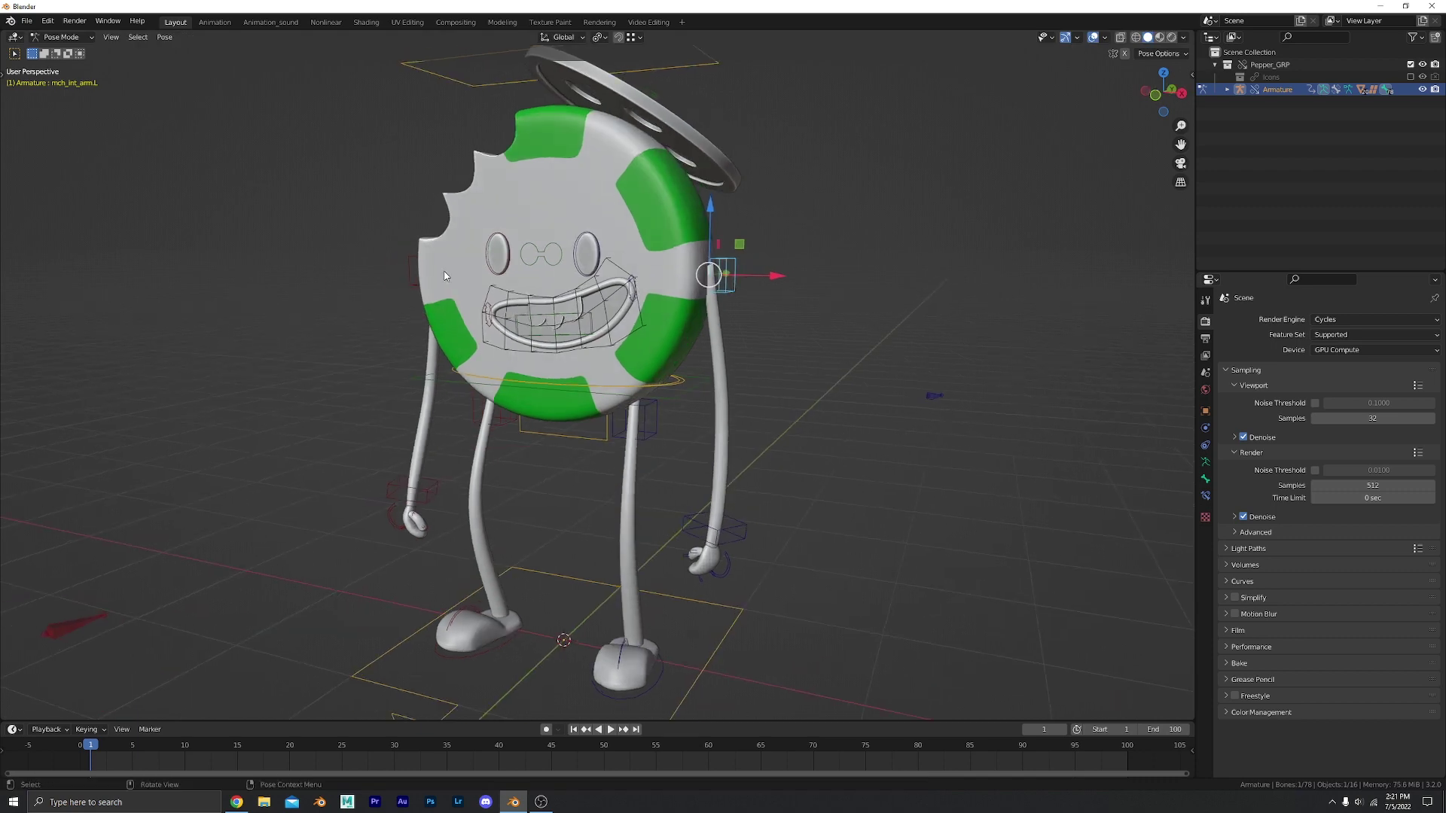
middle_click_drag(387, 309, 539, 287)
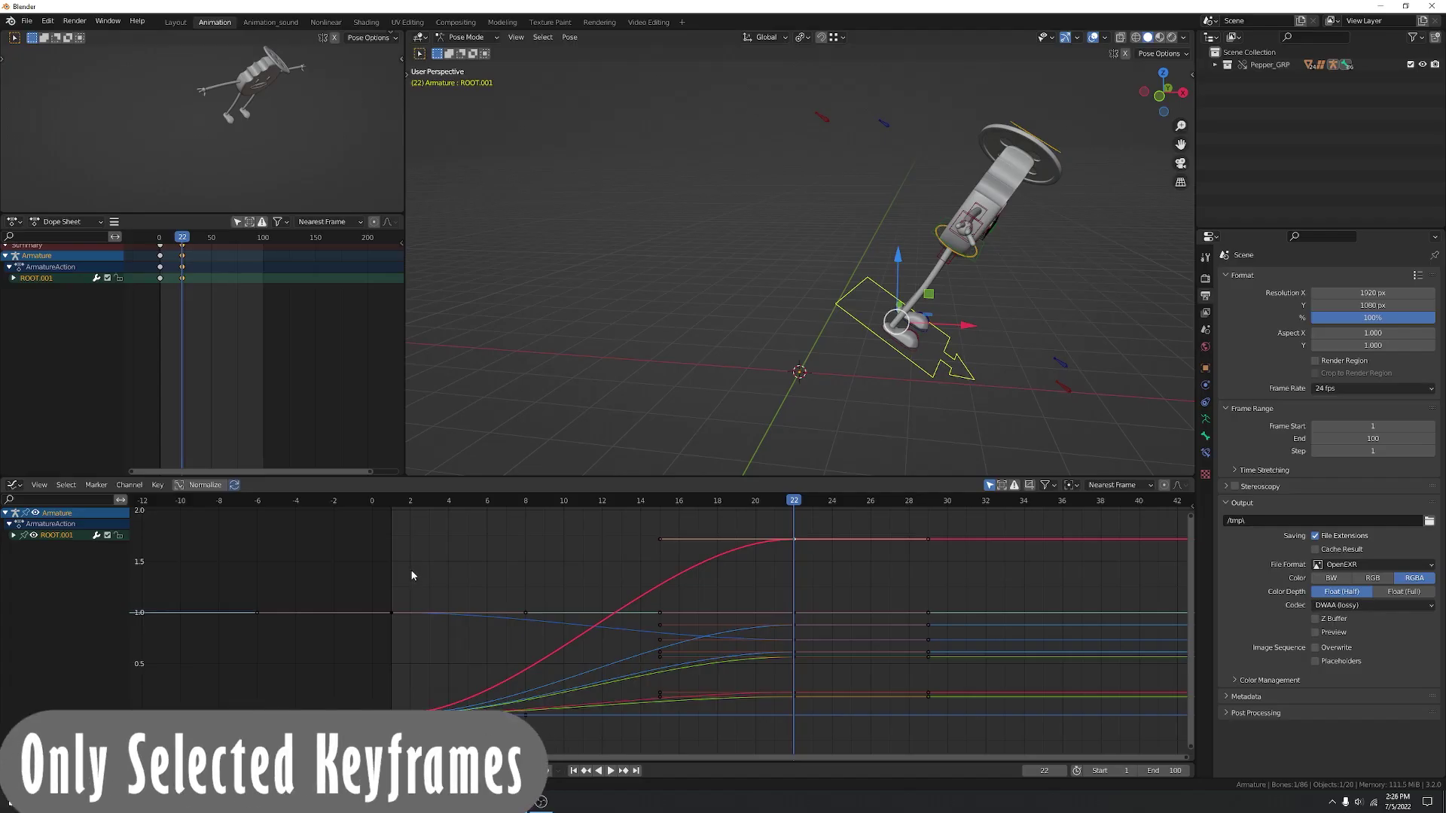
Box-select the keyframes of all ROOT.001 channels in the Graph Editor and clear the selection
middle_click_drag(435, 588, 423, 584)
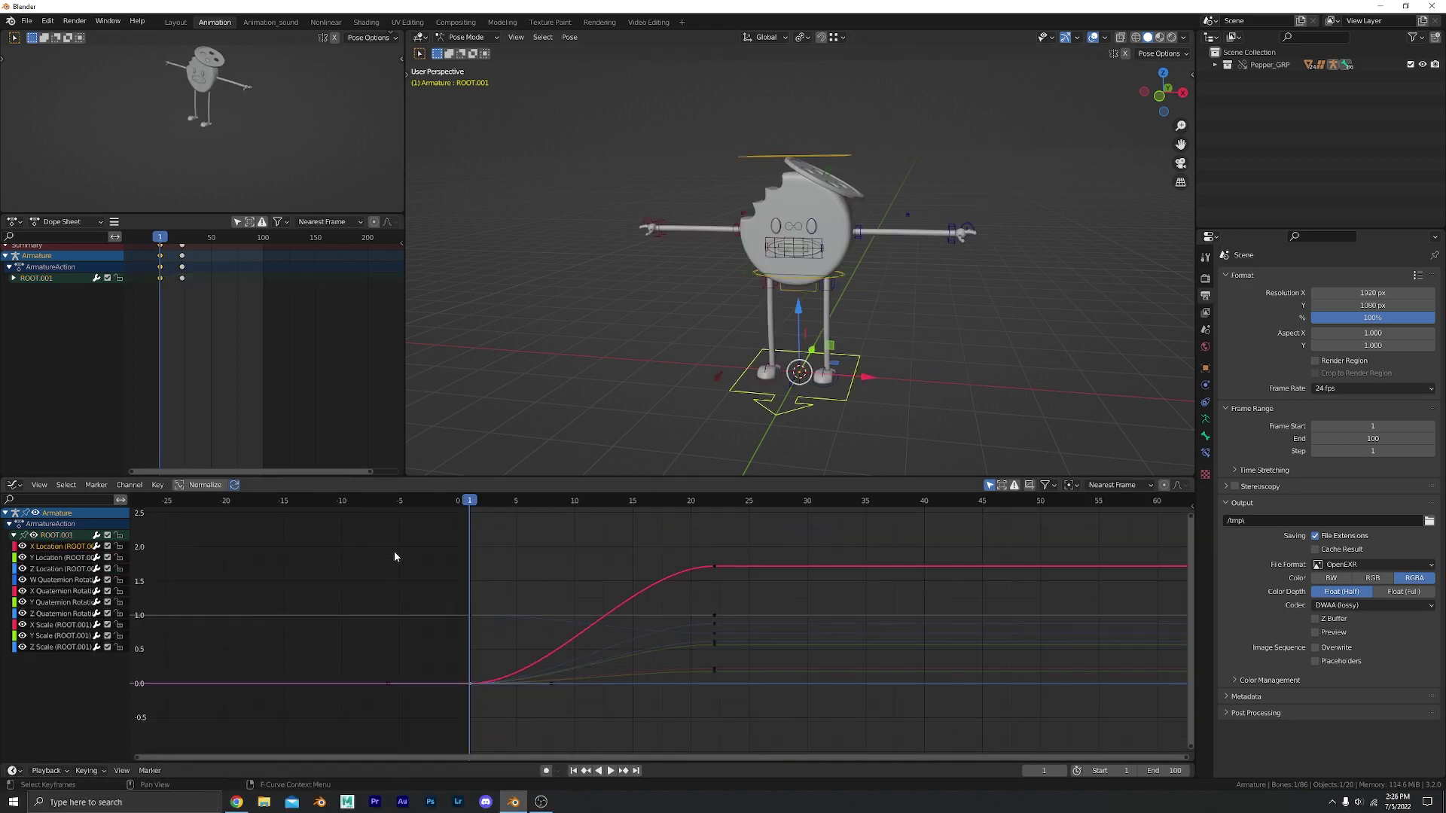
left_click(475, 577)
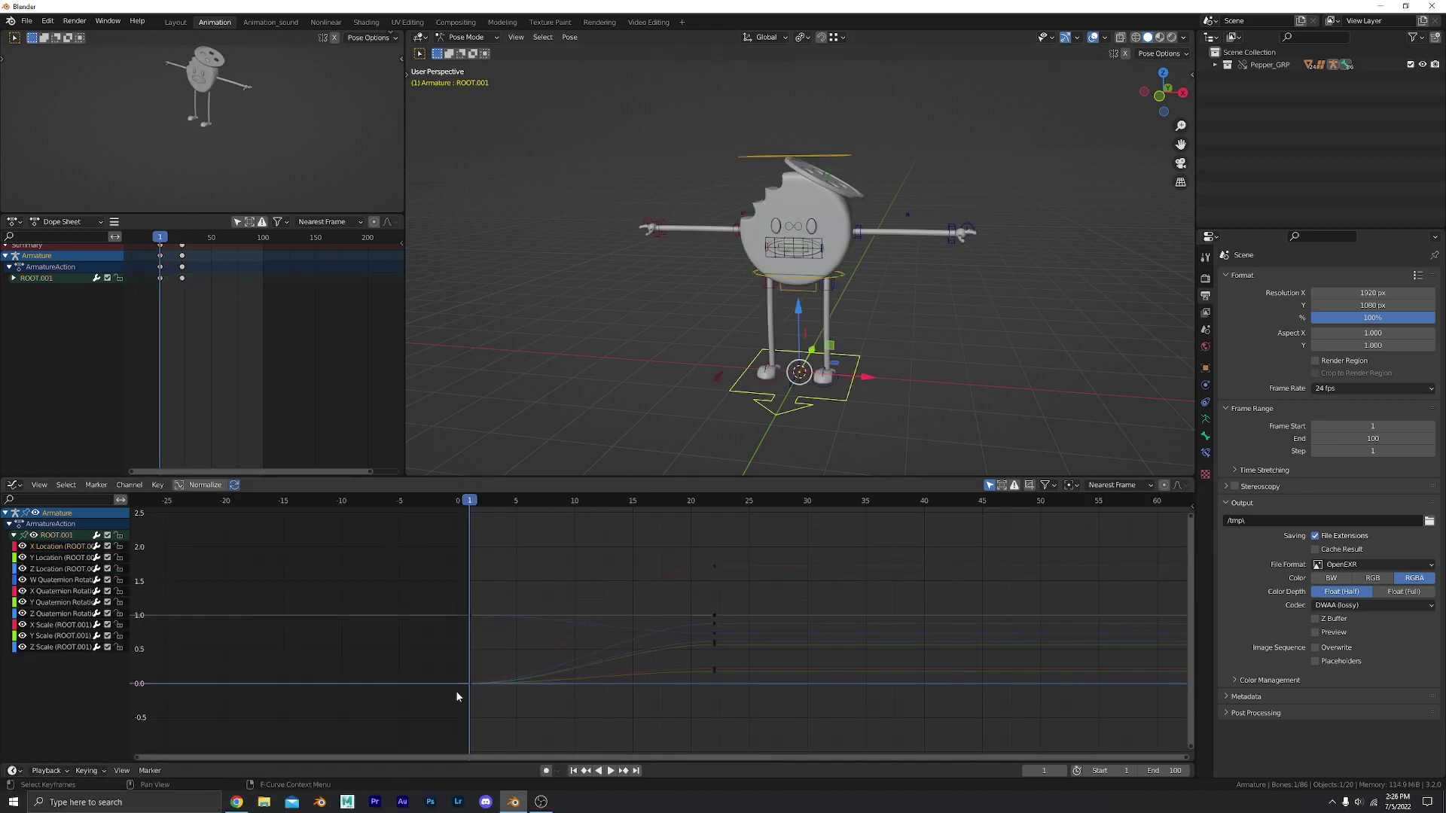
left_click_drag(411, 530, 755, 744)
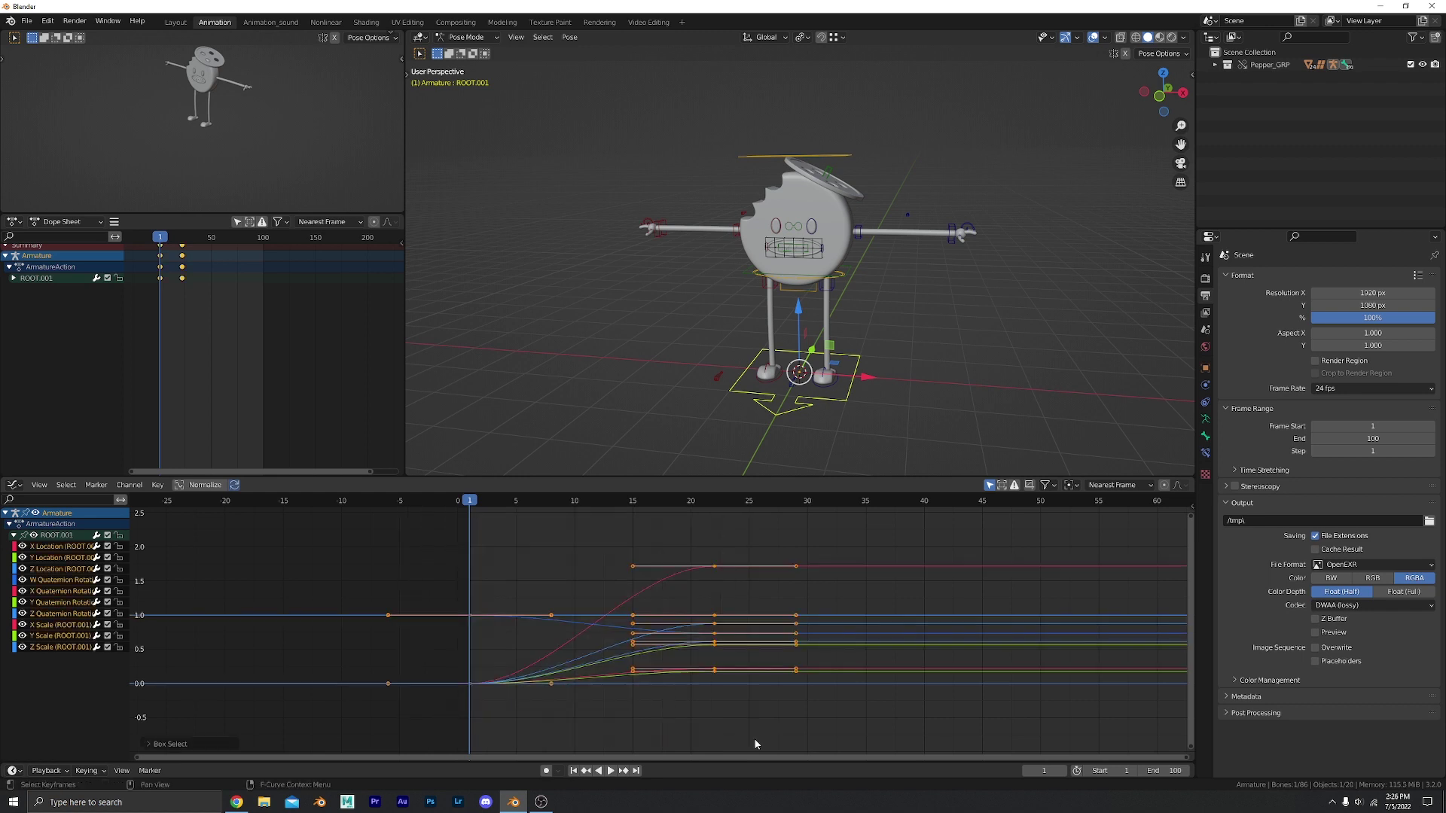
left_click_drag(737, 594, 704, 715)
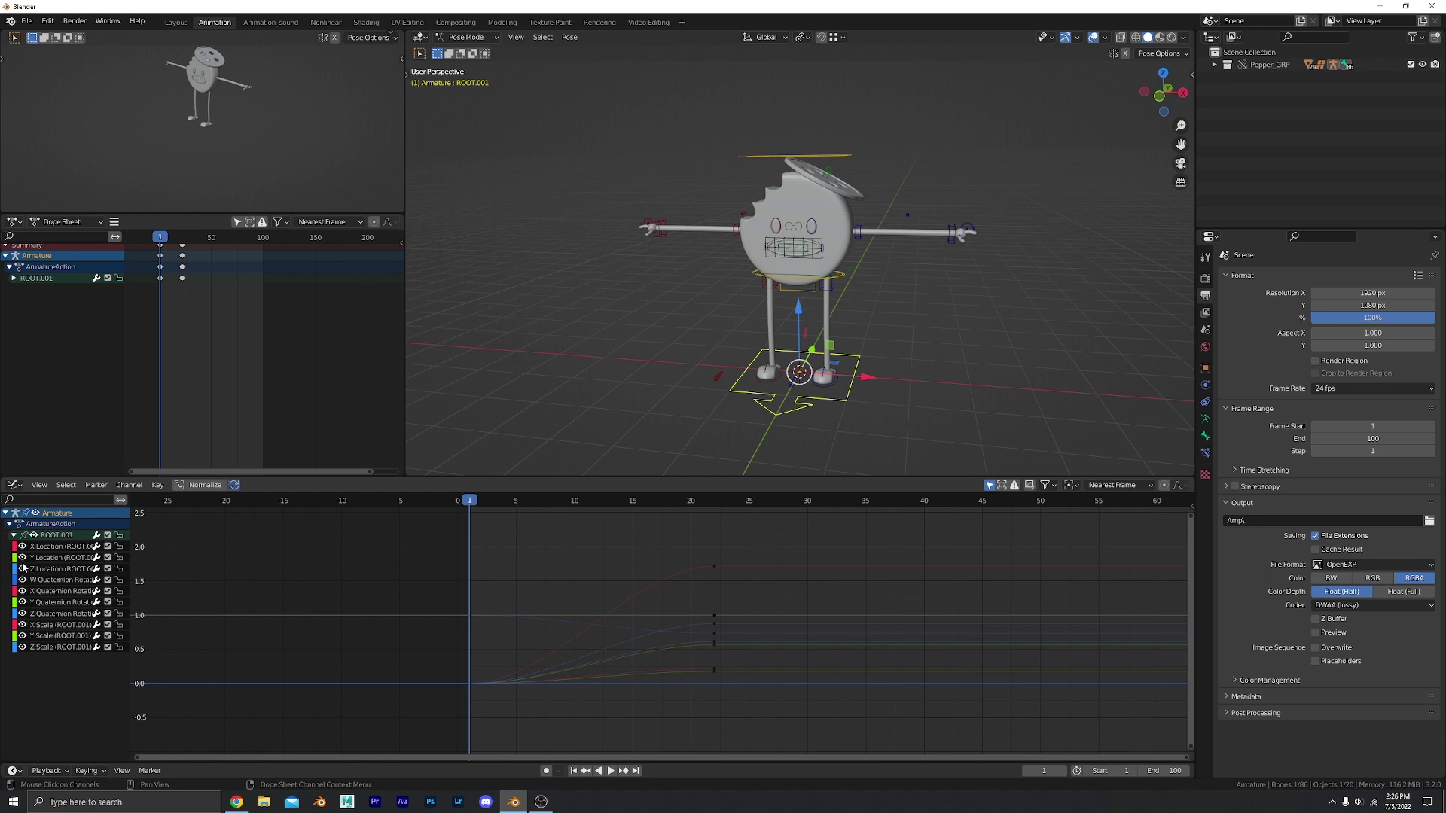
Hide every ROOT.001 channel except X Location and raise both X Location keyframes by about 0.53
left_click_drag(21, 558, 22, 652)
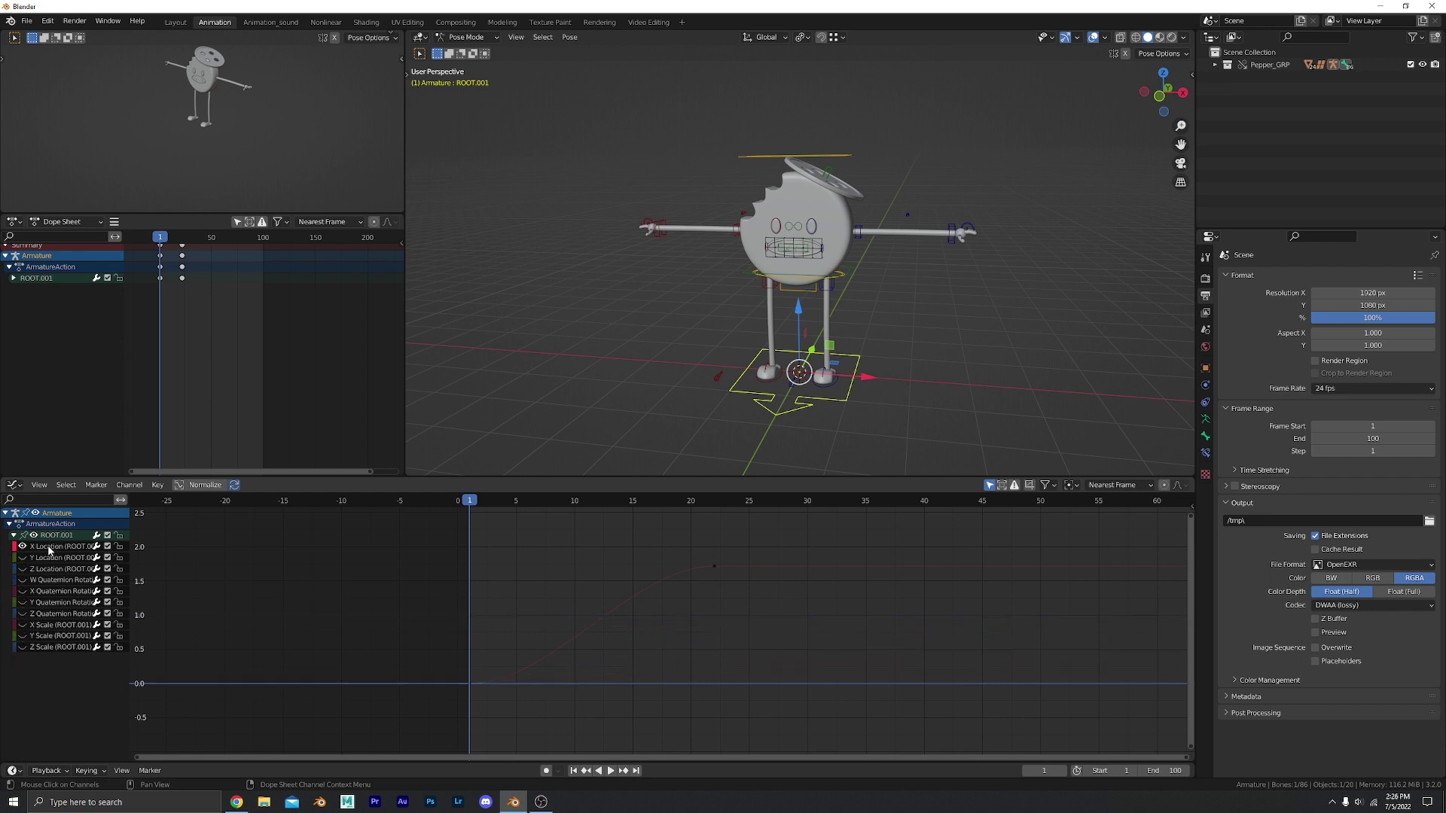
left_click(49, 547)
left_click_drag(759, 542, 416, 761)
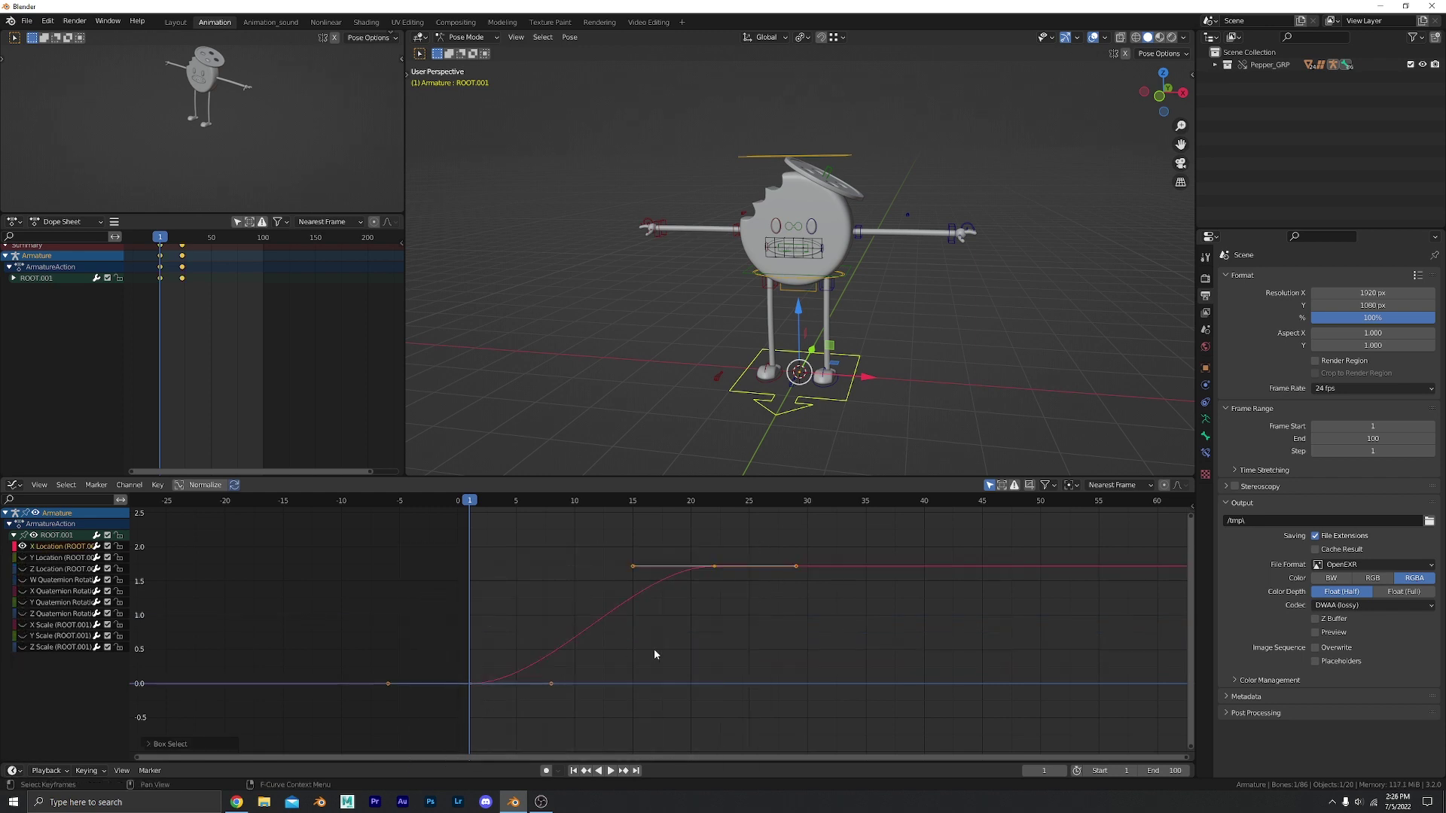
key("g")
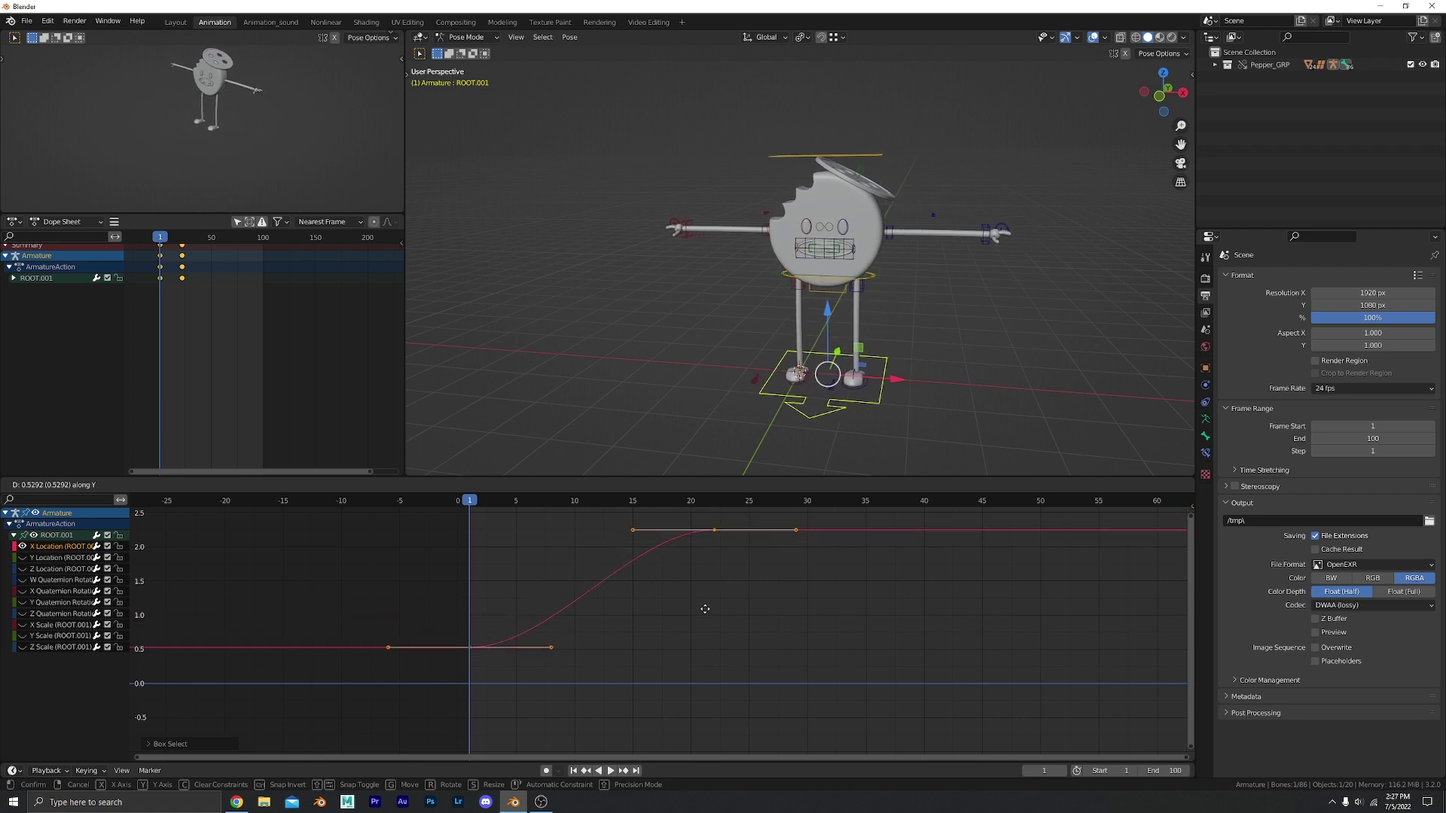
left_click(706, 611)
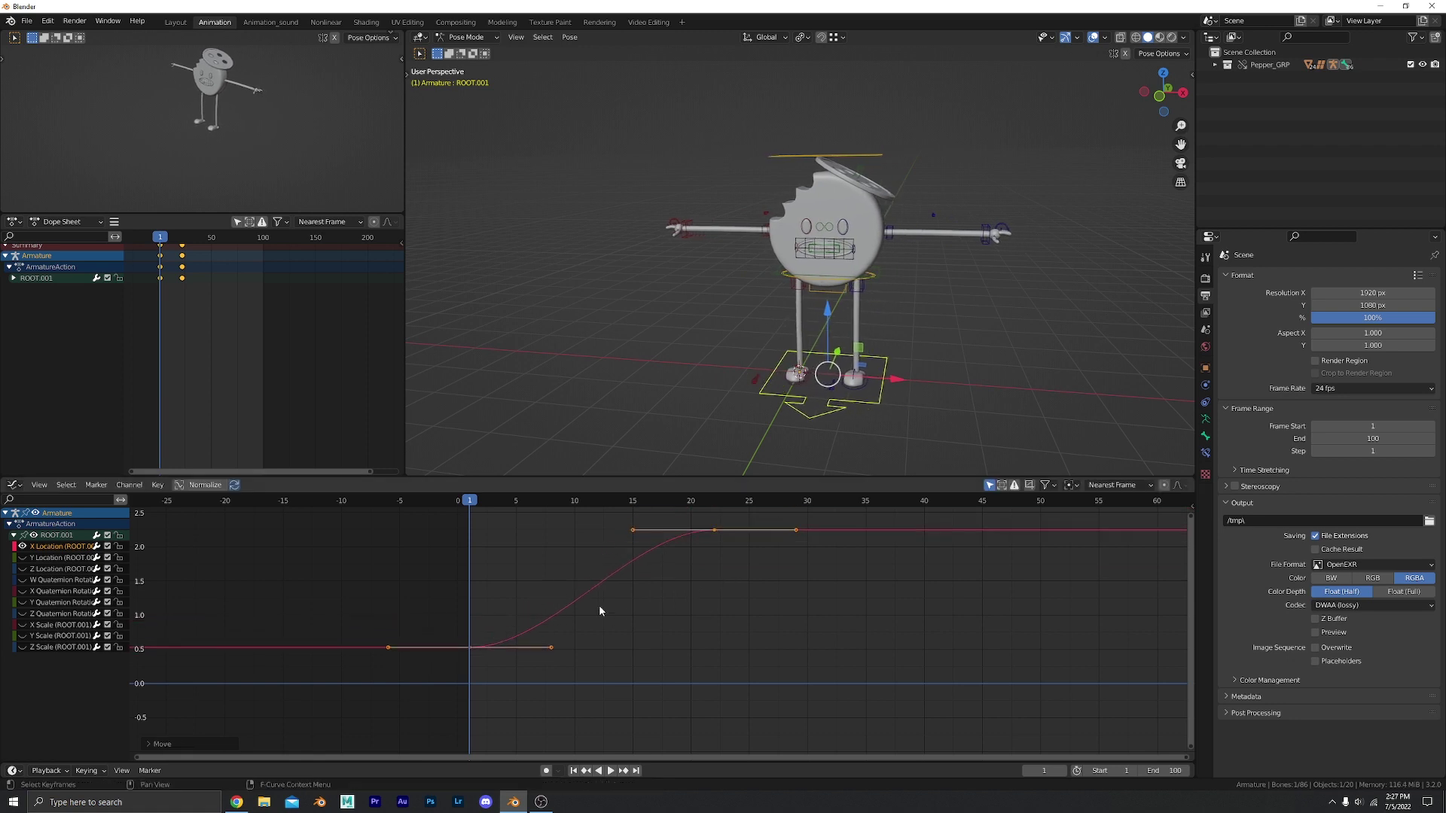
Undo the X Location keyframe move, its selection and the hiding of the other channels
key("ctrl+z")
key("ctrl+z")
key("ctrl+z")
key("ctrl+z")
key("ctrl+z")
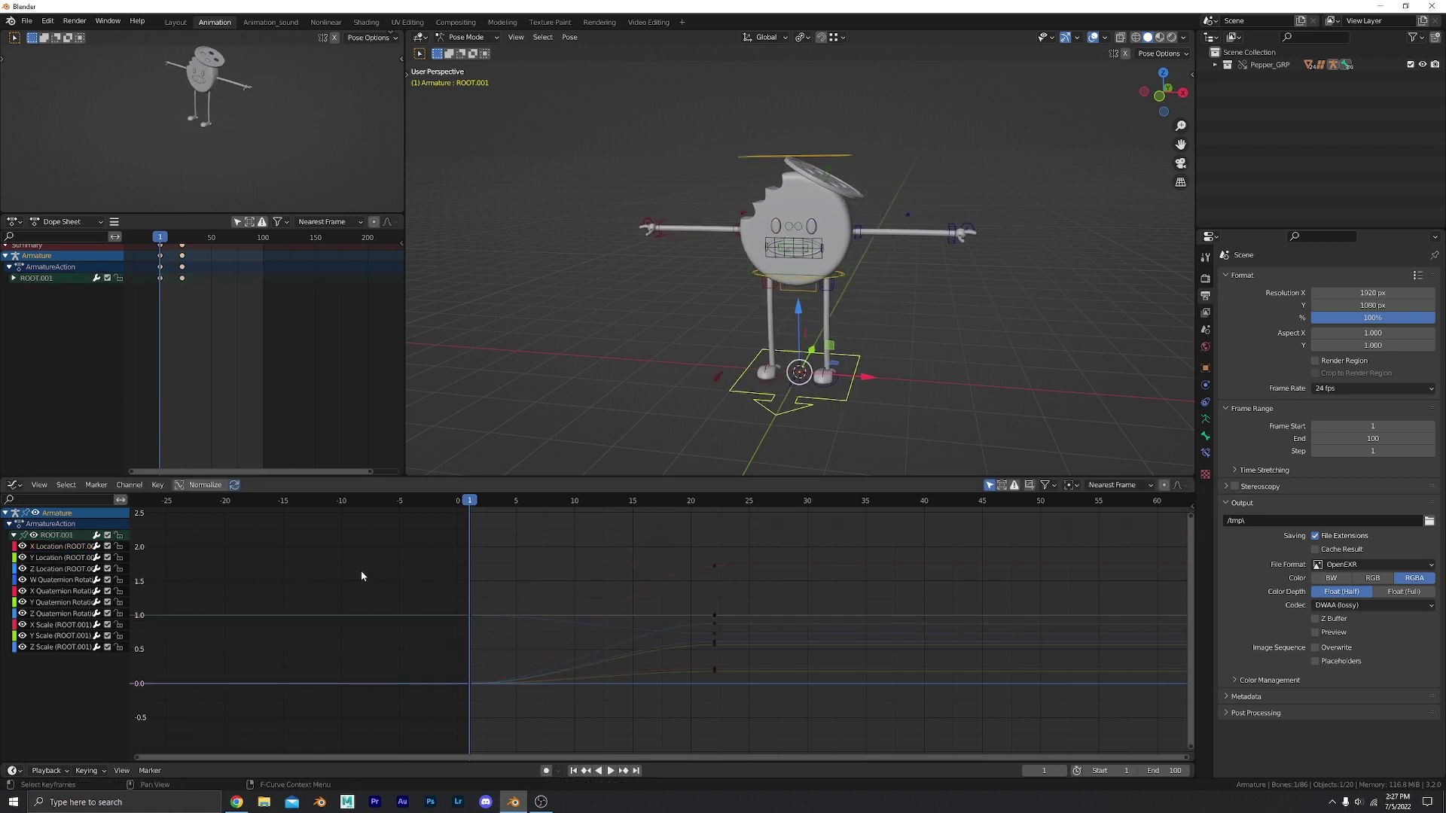
Enable Only Selected Curve Keyframes for the Graph Editor
left_click(39, 485)
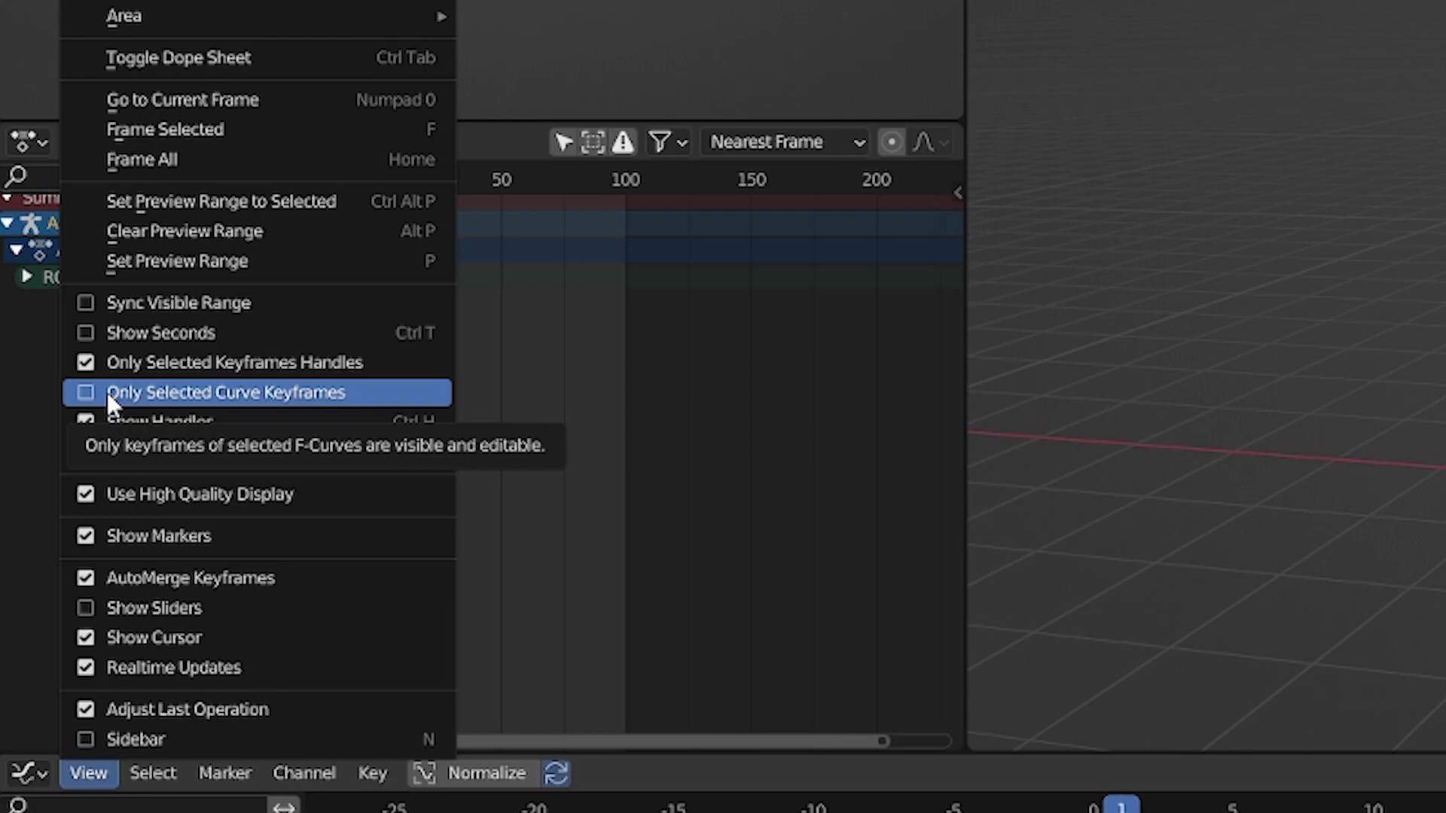
left_click(107, 392)
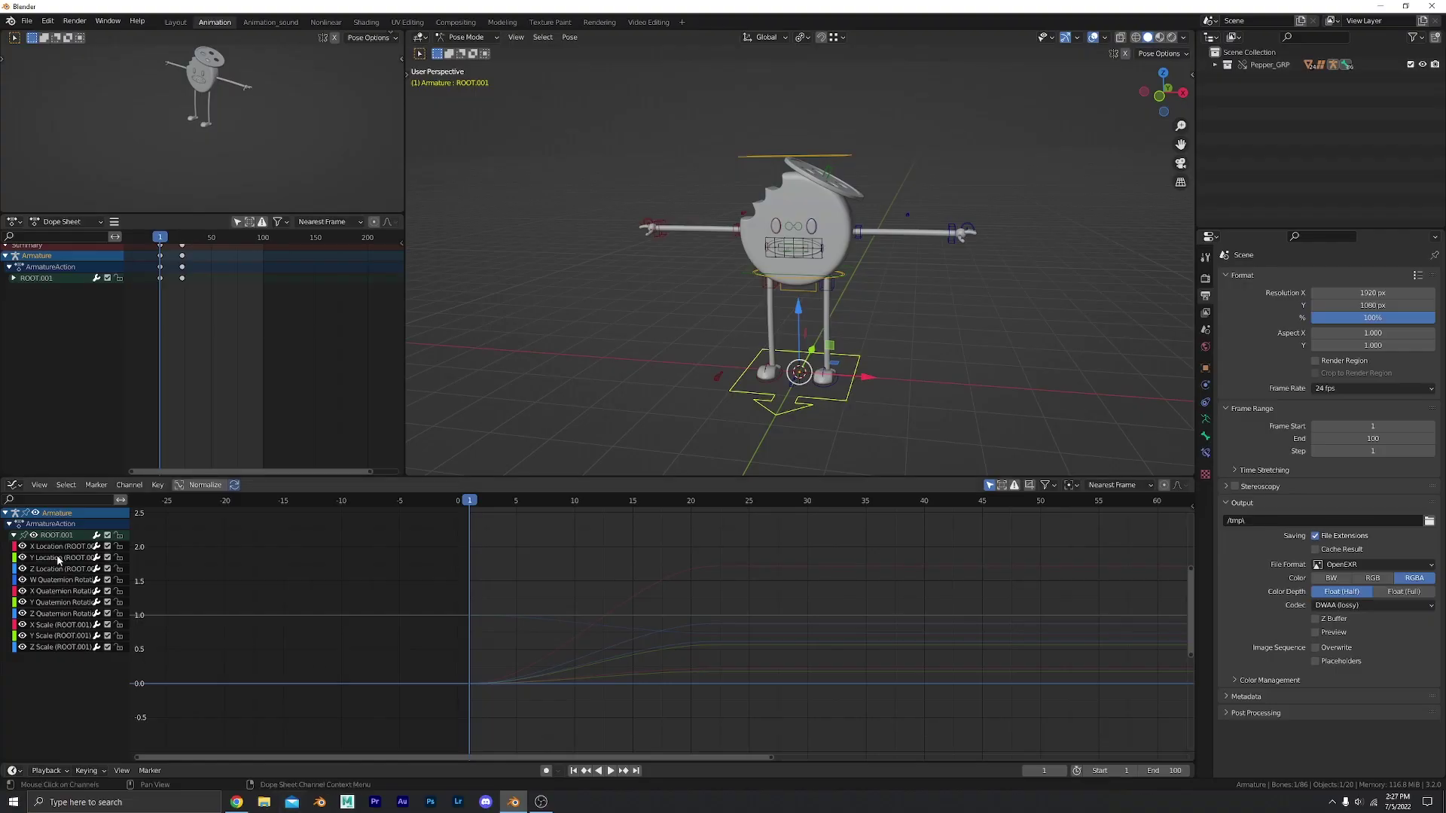
Display only the X Location curve, select both its keyframes and try to raise them by about 0.75
middle_click_drag(687, 623, 667, 626)
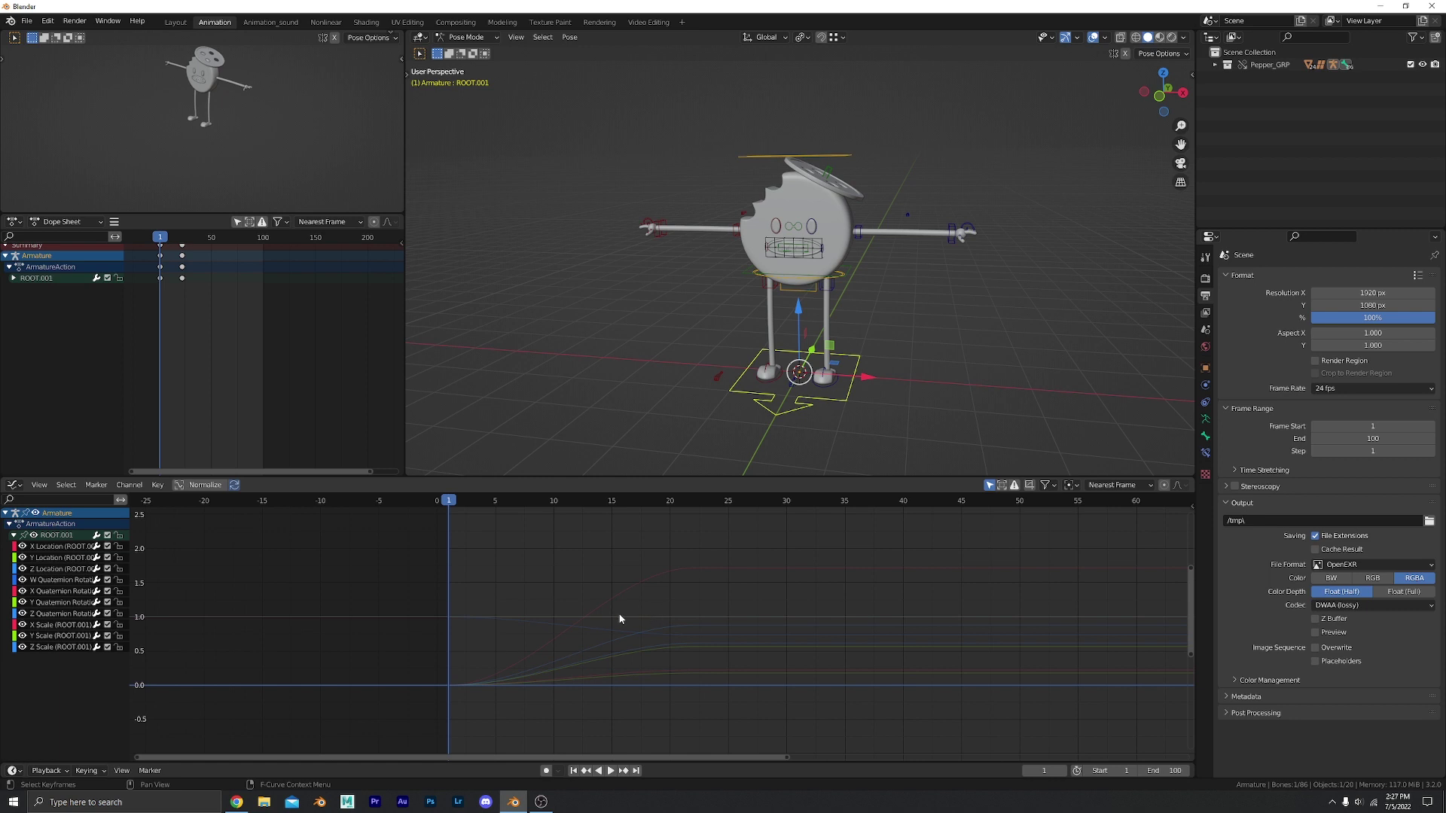
left_click(40, 554)
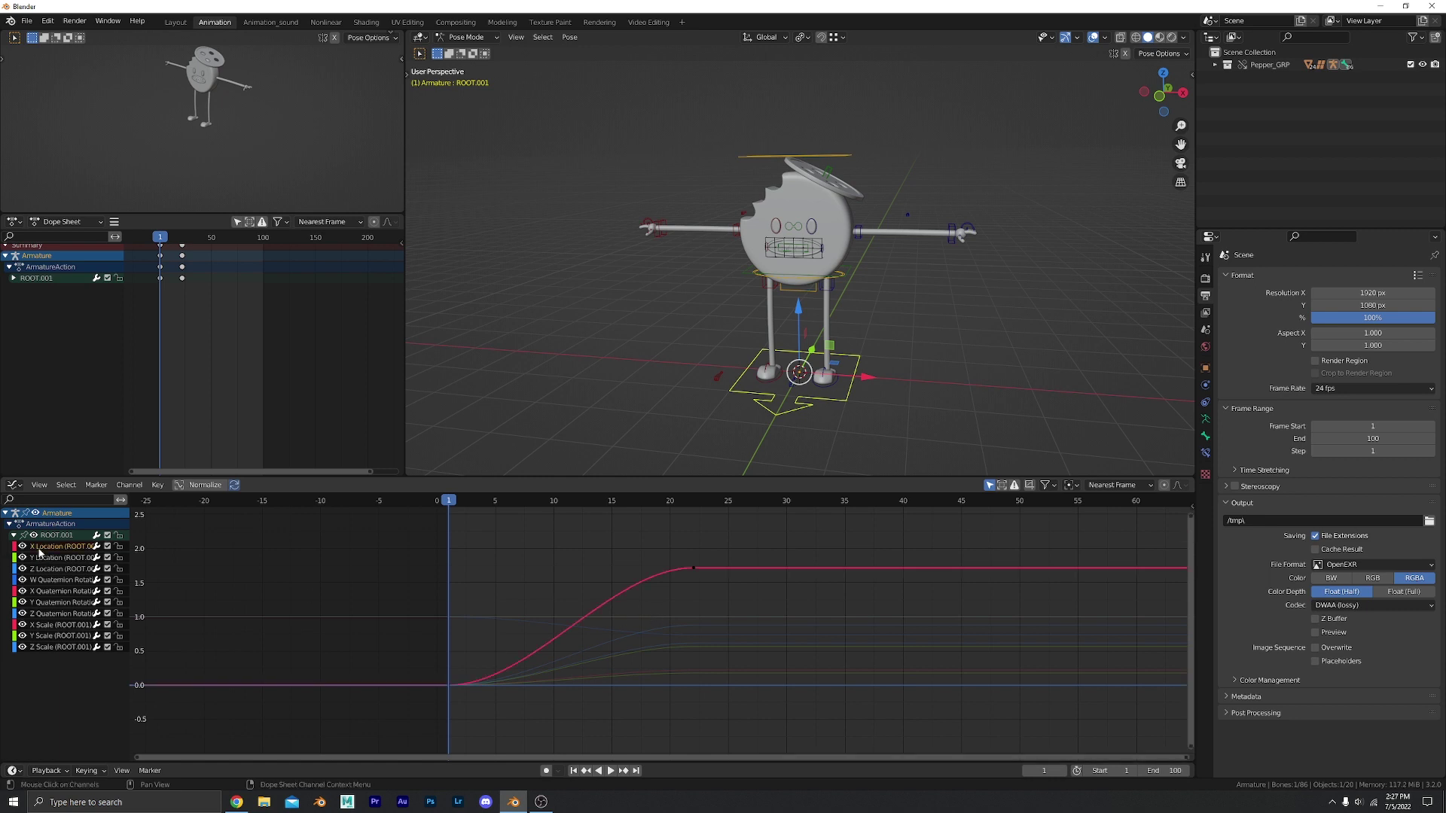
left_click_drag(741, 531, 332, 729)
key("g")
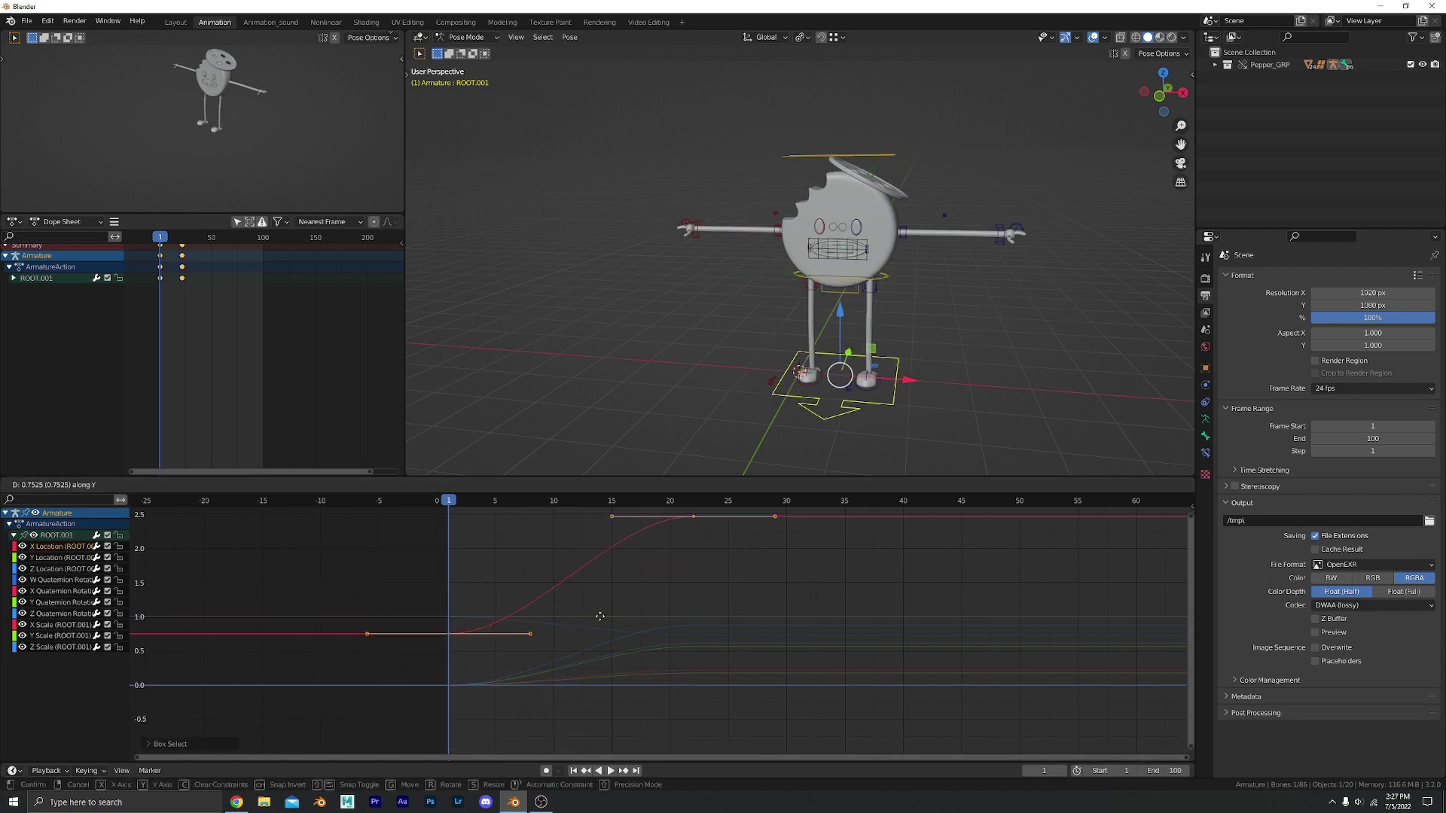
right_click(281, 634)
Select the keyframes of the Y Location curve, display the Z Location curve, and return to Y Location
left_click(63, 558)
left_click_drag(764, 578, 387, 727)
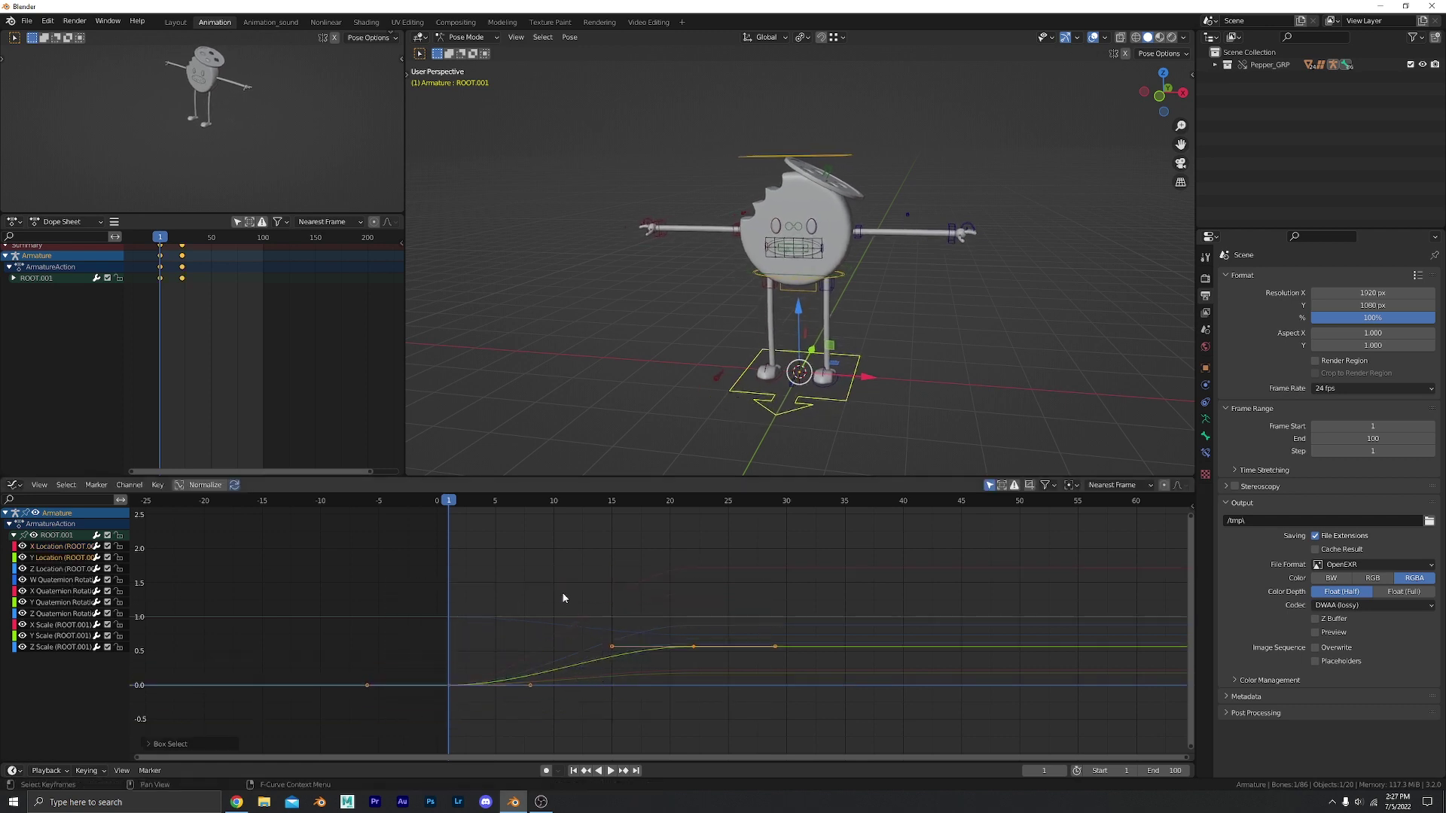
left_click(46, 570)
left_click(59, 557)
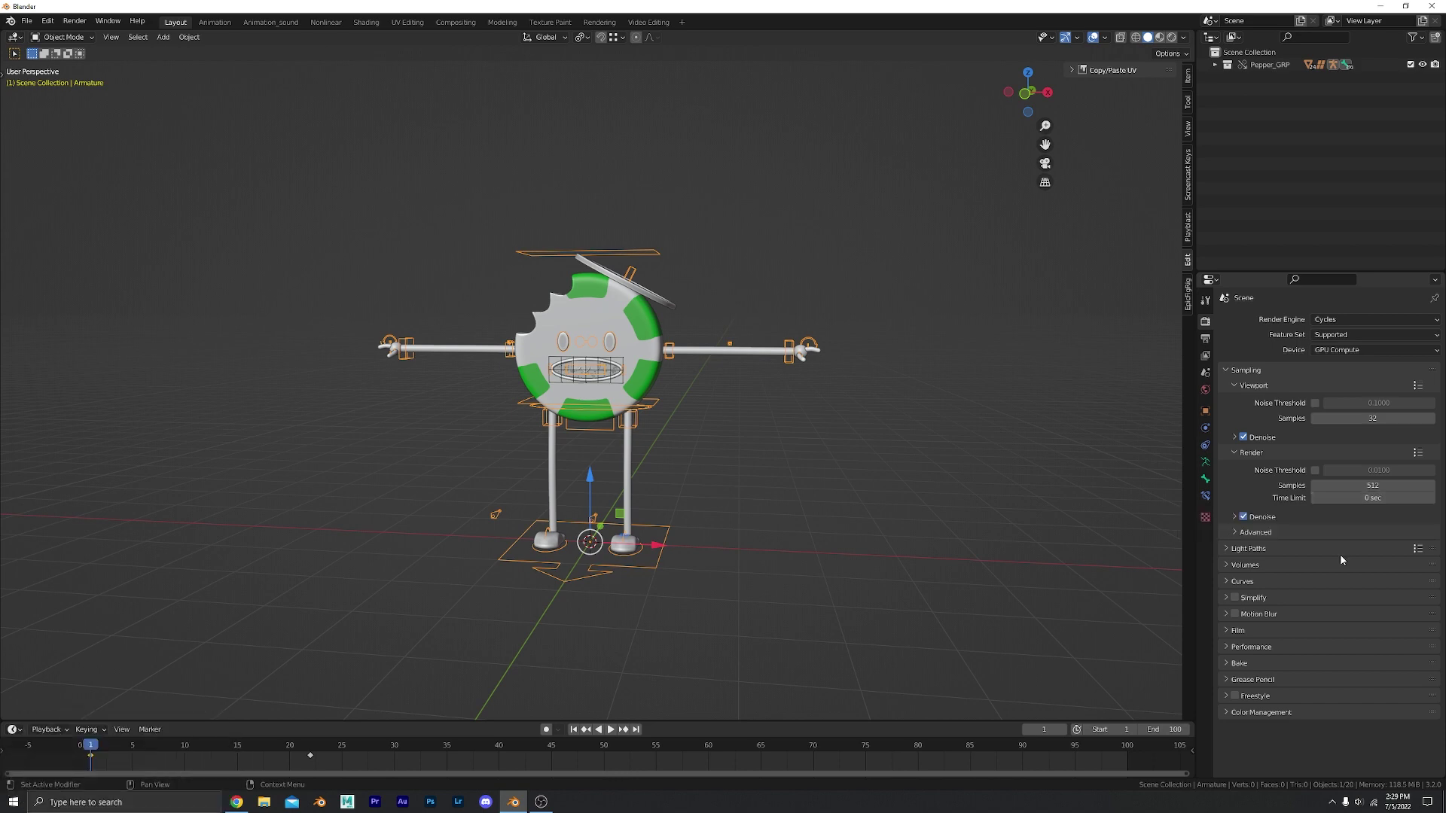
Set the render output's file format to OpenEXR with the DWAA (lossy) codec
left_click(1346, 607)
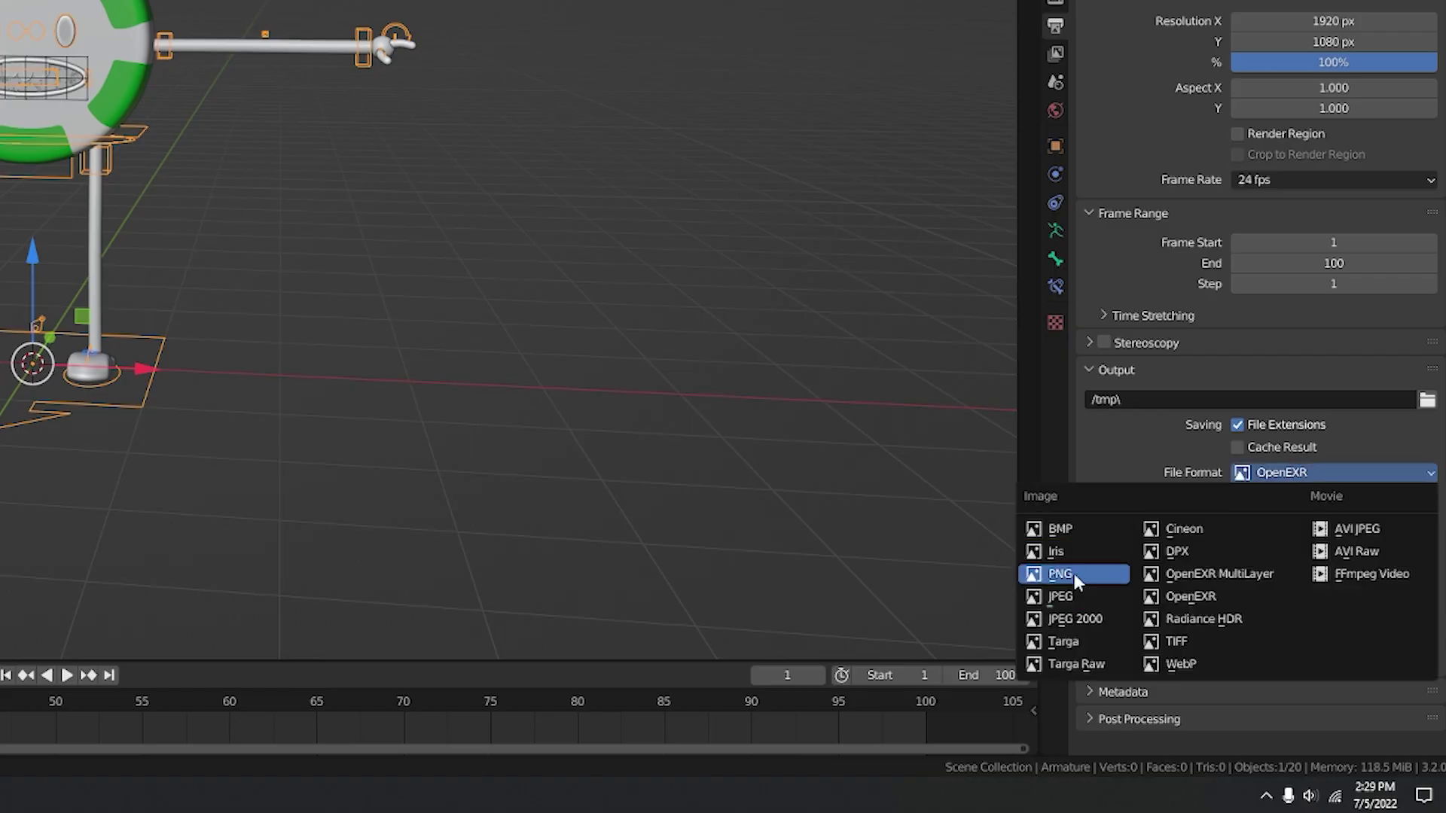
left_click(1295, 596)
left_click(1280, 537)
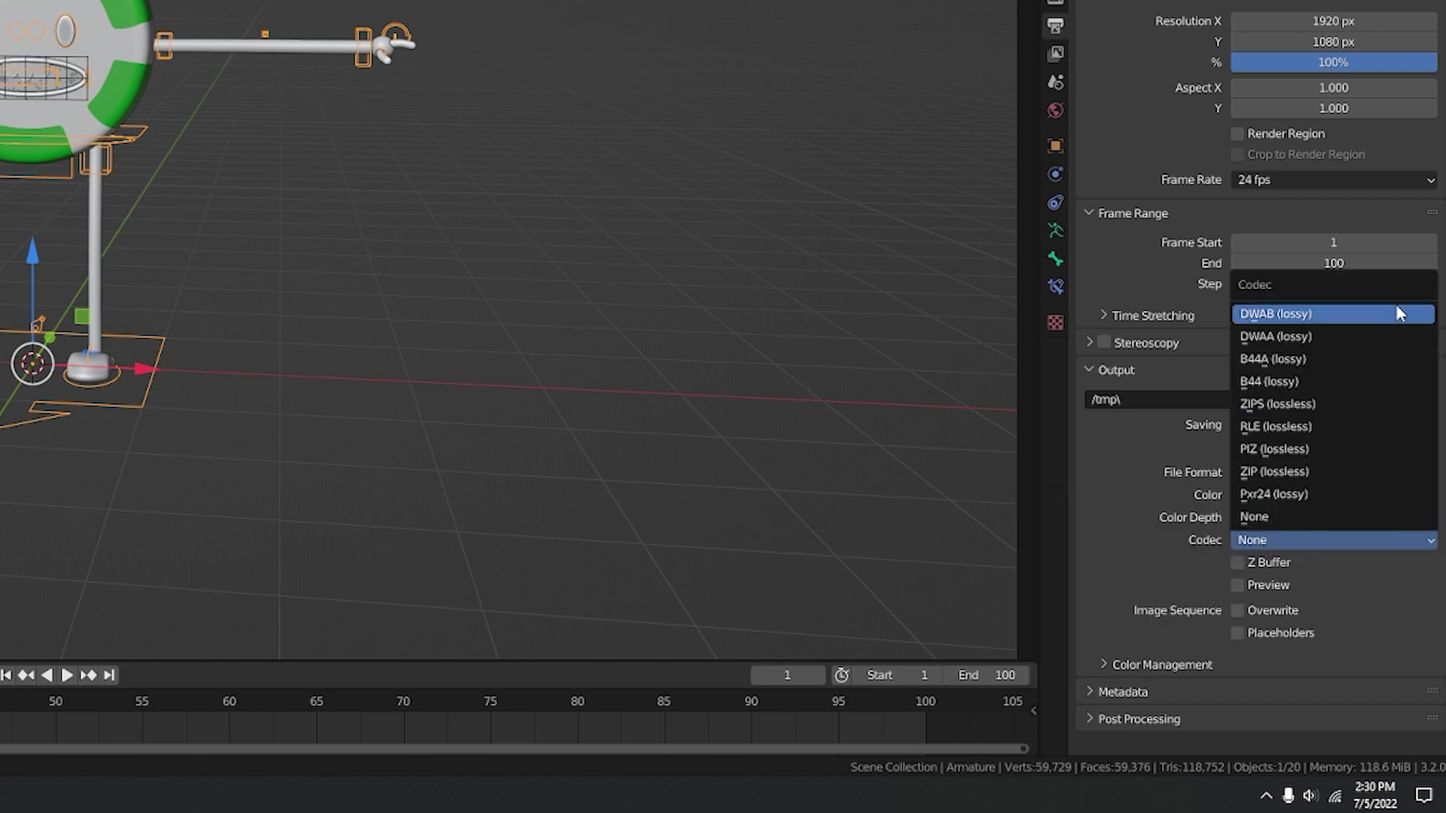
left_click(1280, 336)
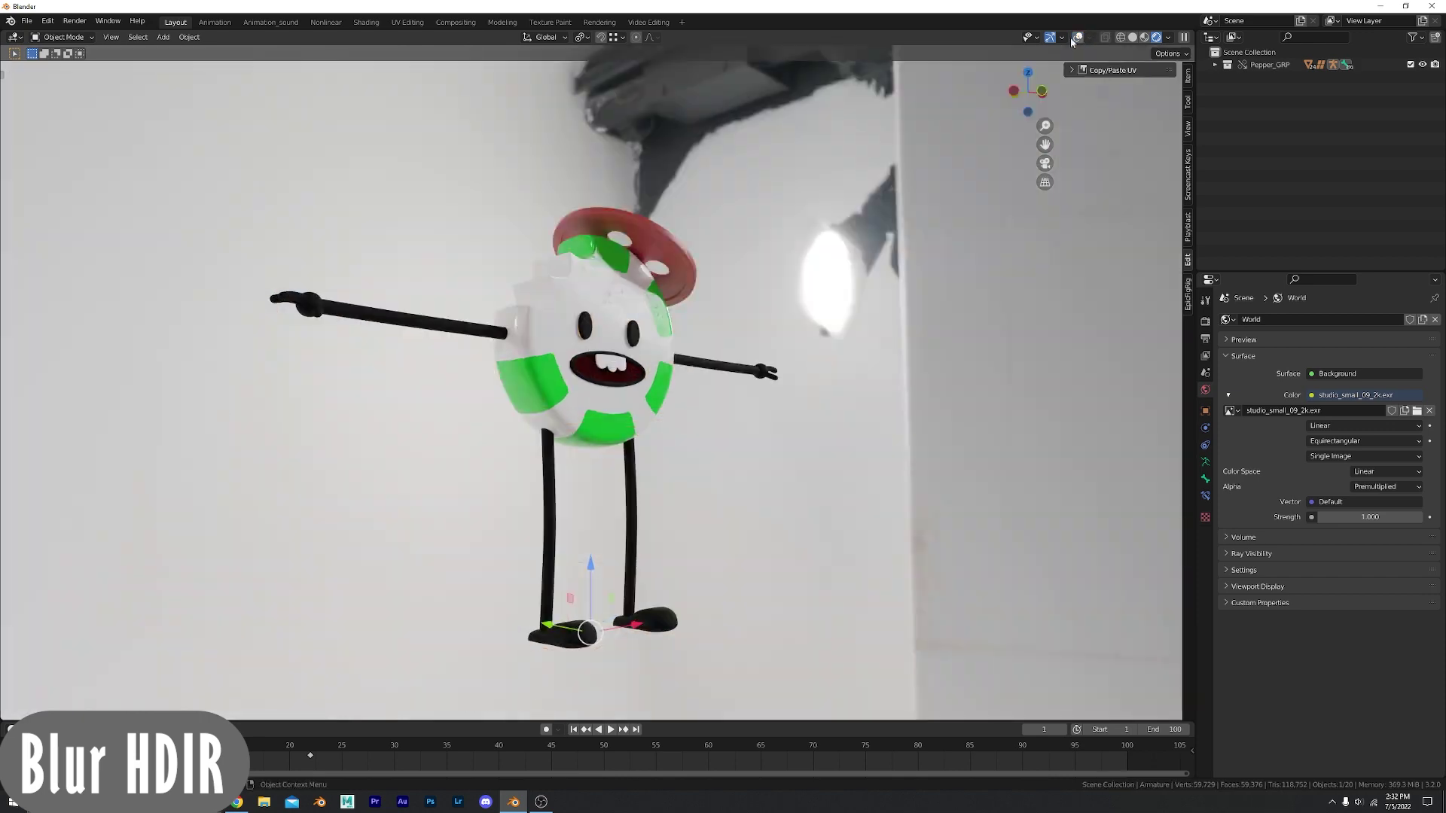
scroll(707, 319, "down", 3)
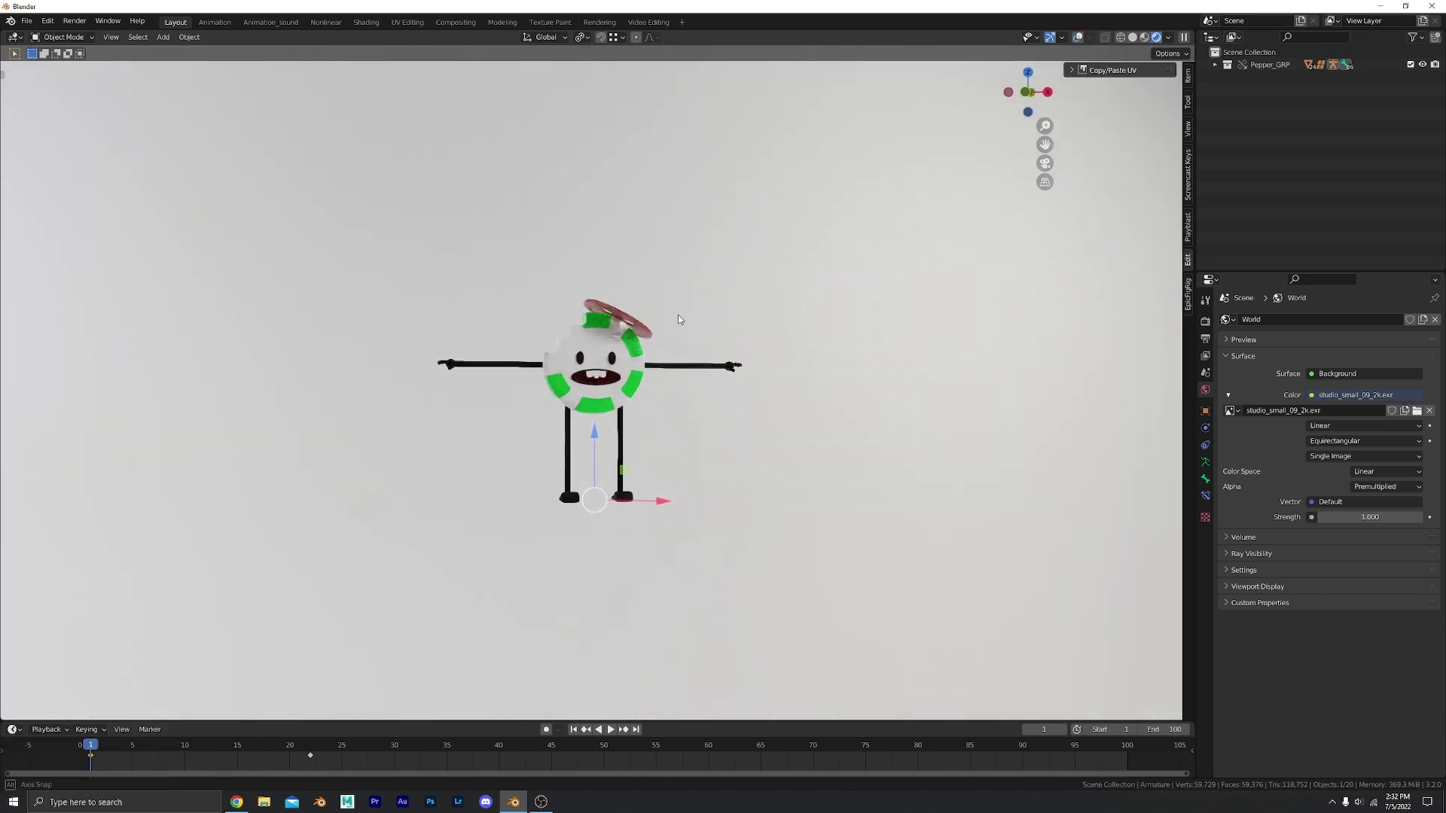
middle_click_drag(678, 315, 616, 377)
scroll(645, 360, "up", 8)
scroll(653, 363, "up", 2)
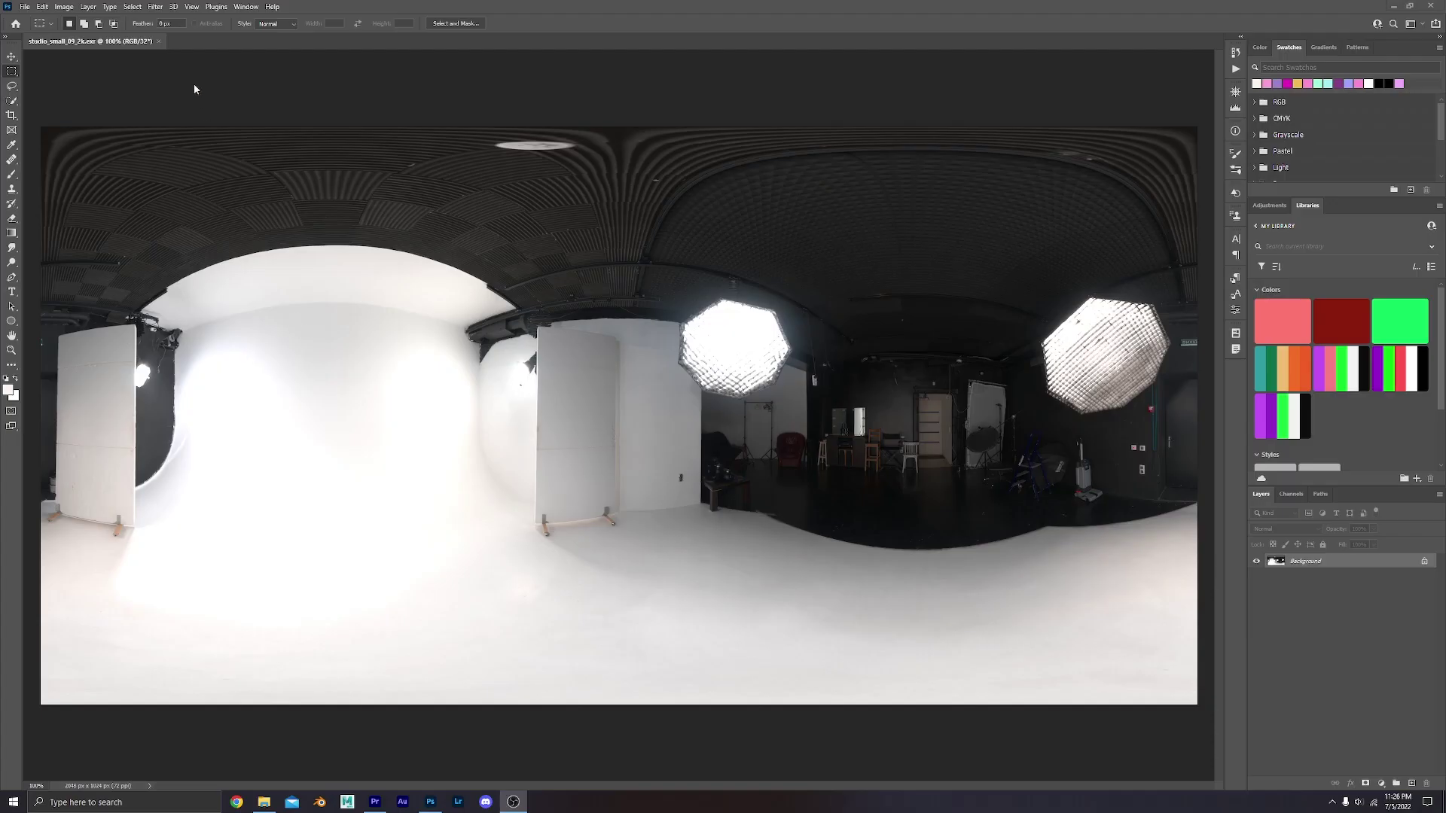
In Photoshop, blur the studio_small_09_2k.exr image using Gaussian Blur with a radius of 5.0 pixels
left_click(155, 7)
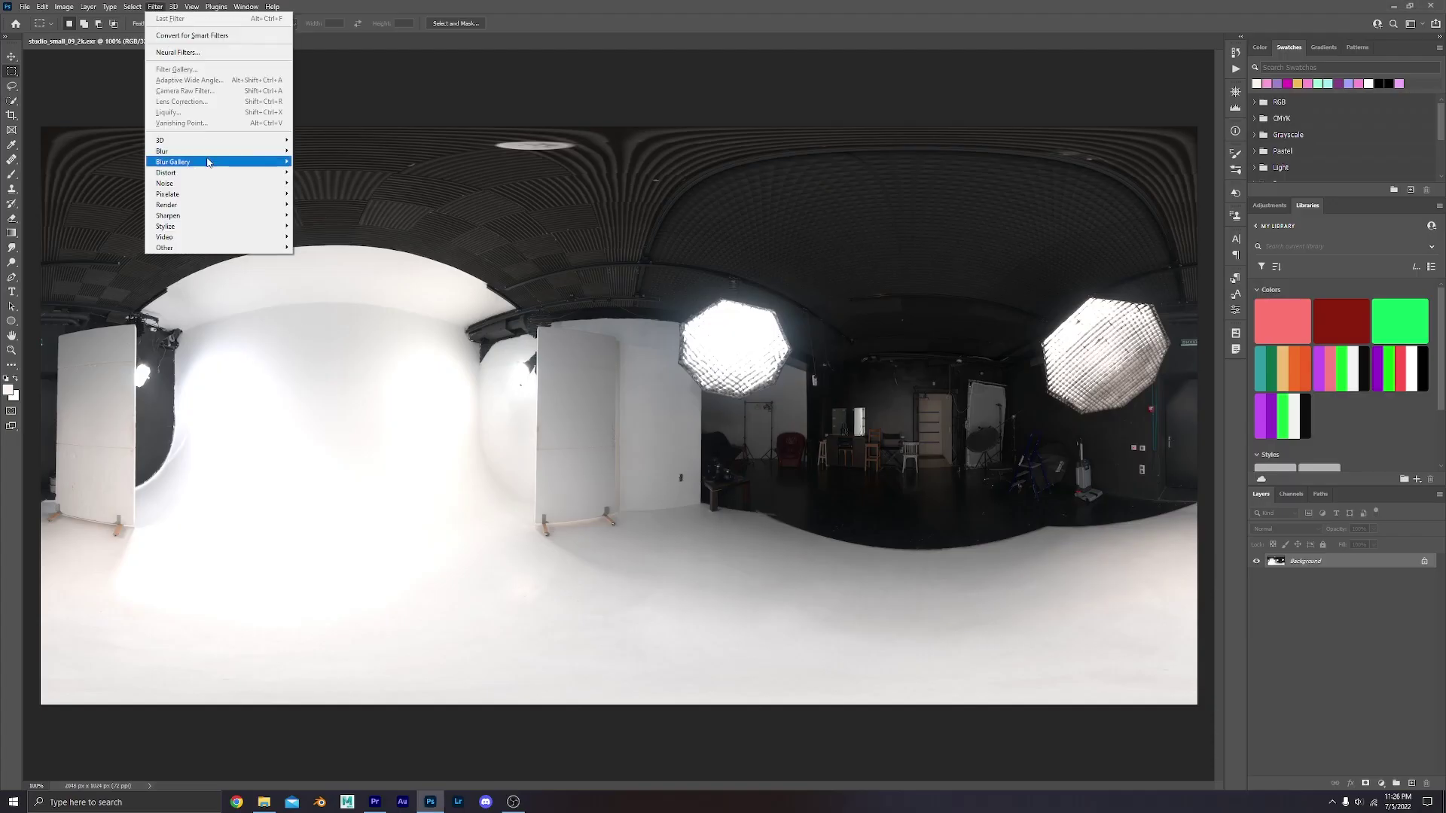
mouse_move(210, 151)
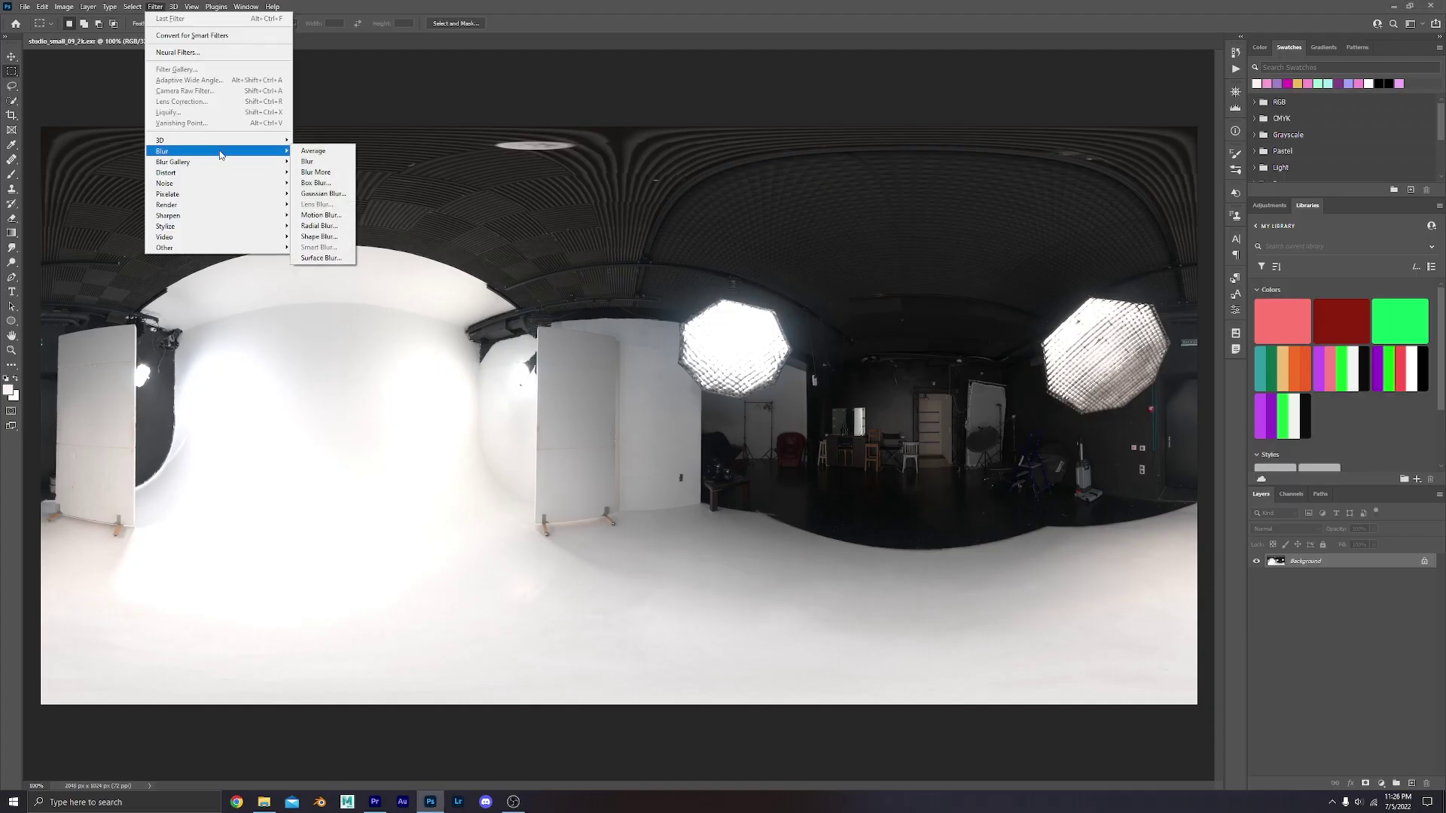
left_click(325, 193)
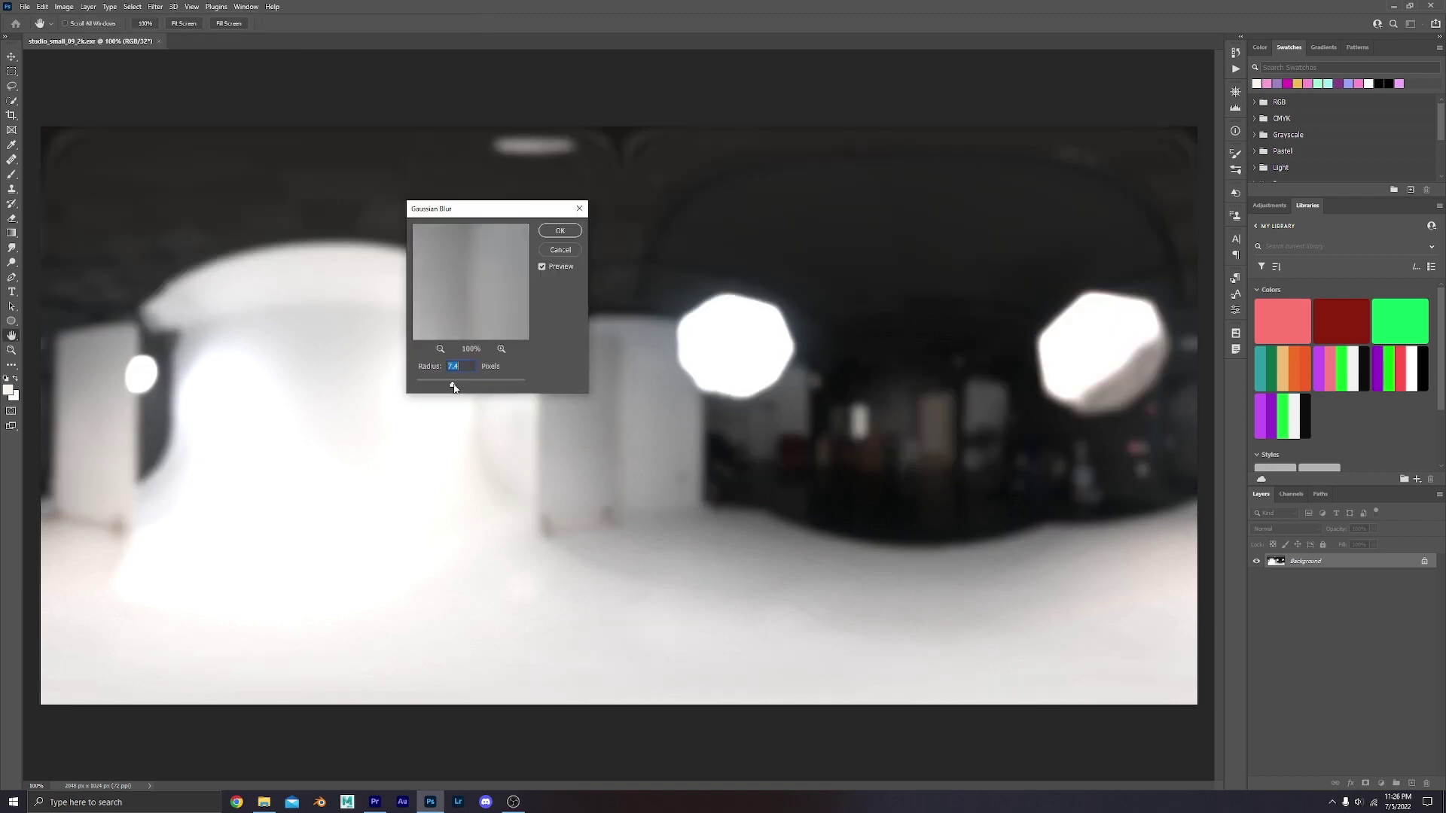
left_click_drag(453, 387, 448, 387)
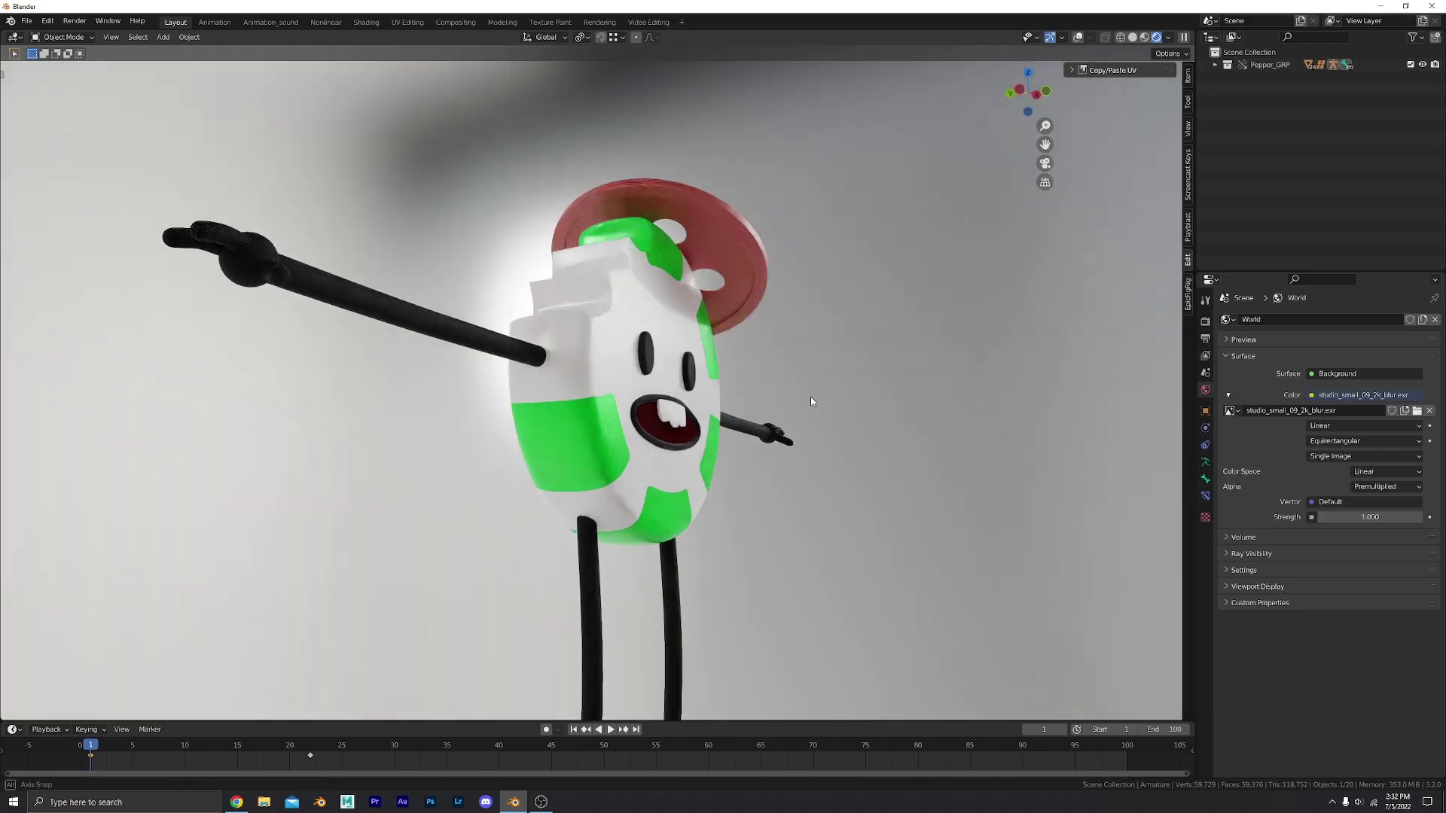
middle_click_drag(810, 396, 634, 400)
scroll(633, 403, "up", 2)
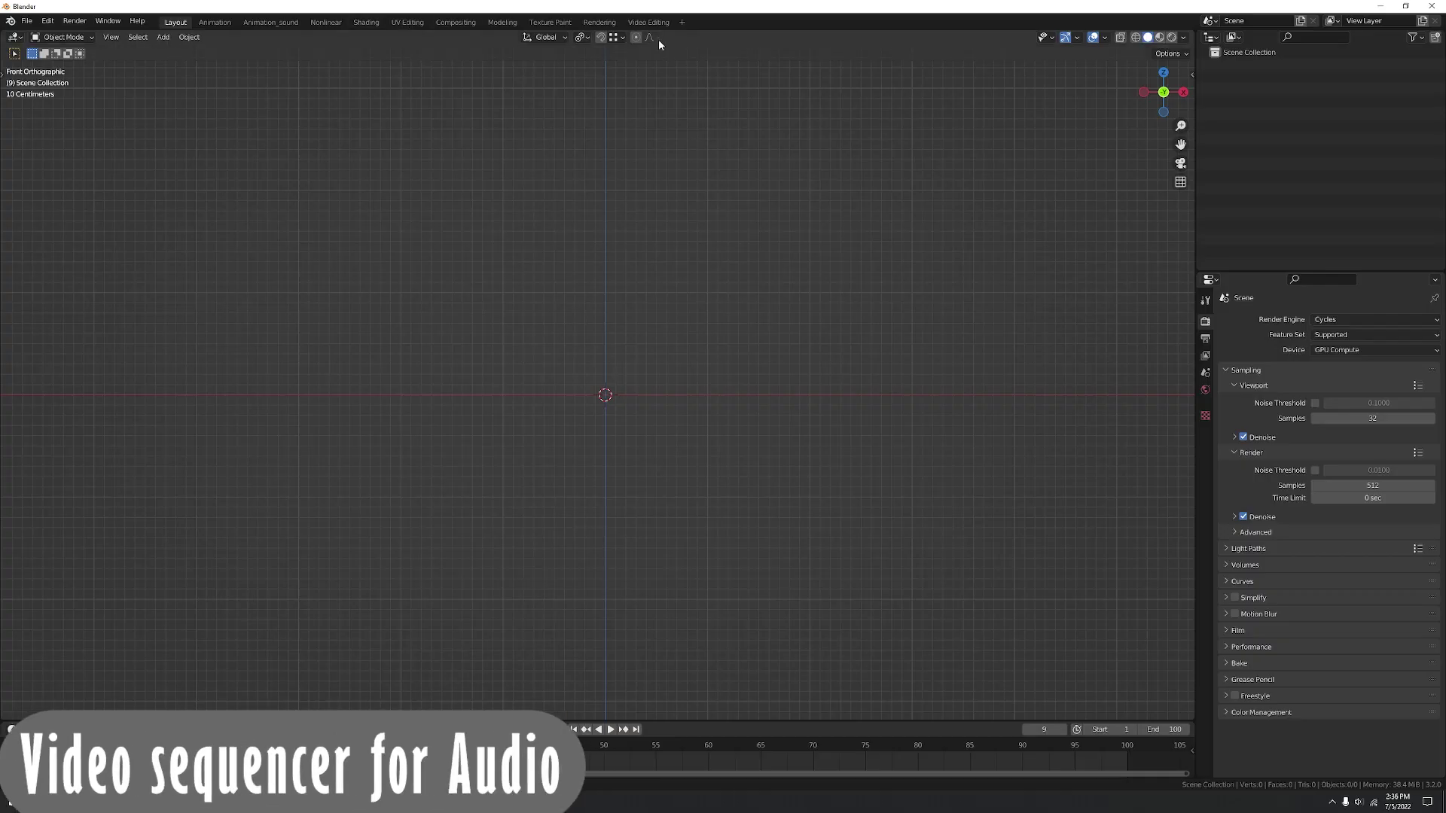
In Blender, look at the Clayman_Suasage.wav sound strip in the Video Editing workspace
left_click(649, 22)
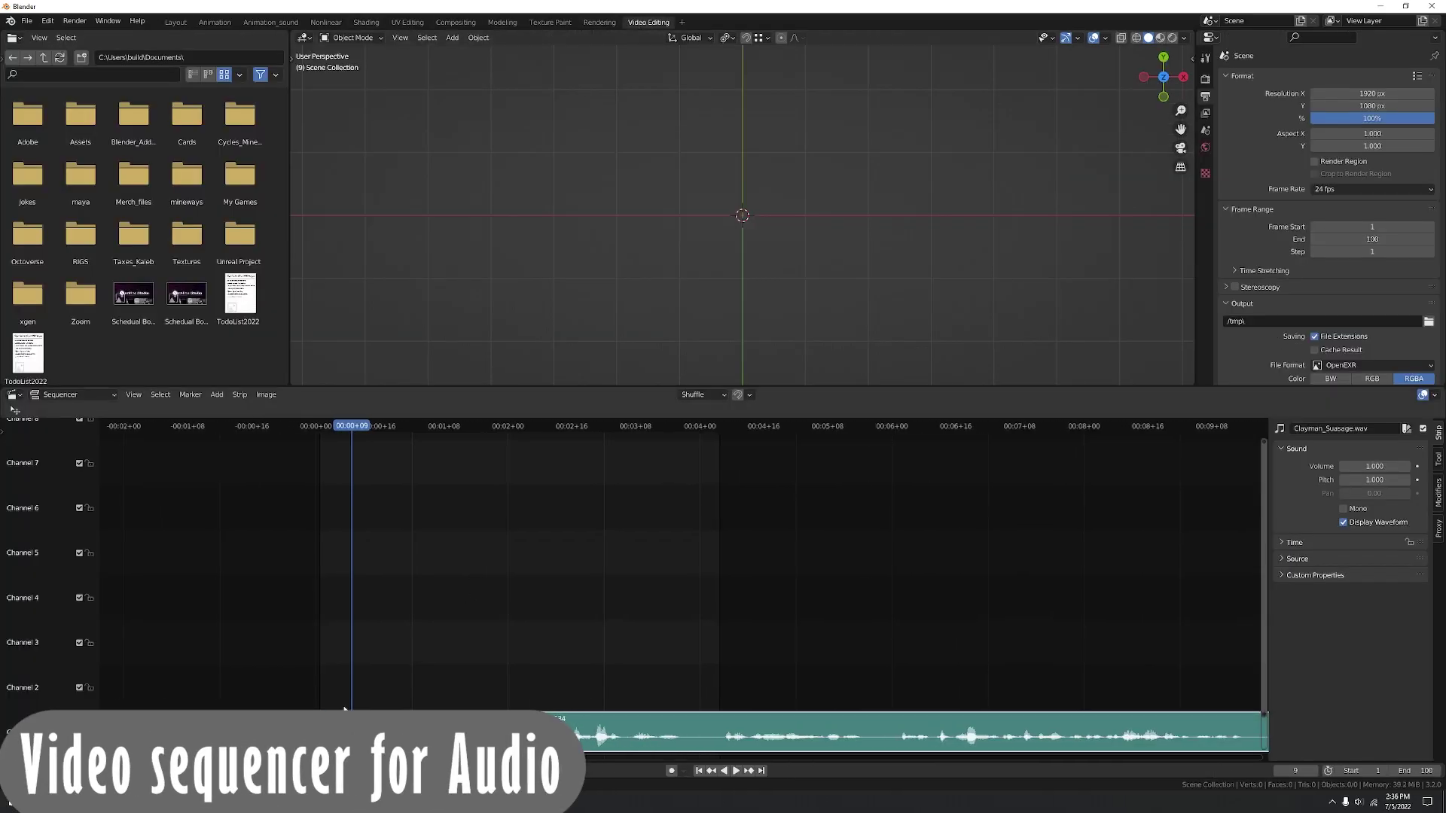
scroll(363, 673, "up", 3)
middle_click_drag(362, 673, 370, 674)
Switch to the Animation_sound workspace and enlarge the Graph Editor and the sequencer area below it
left_click(270, 22)
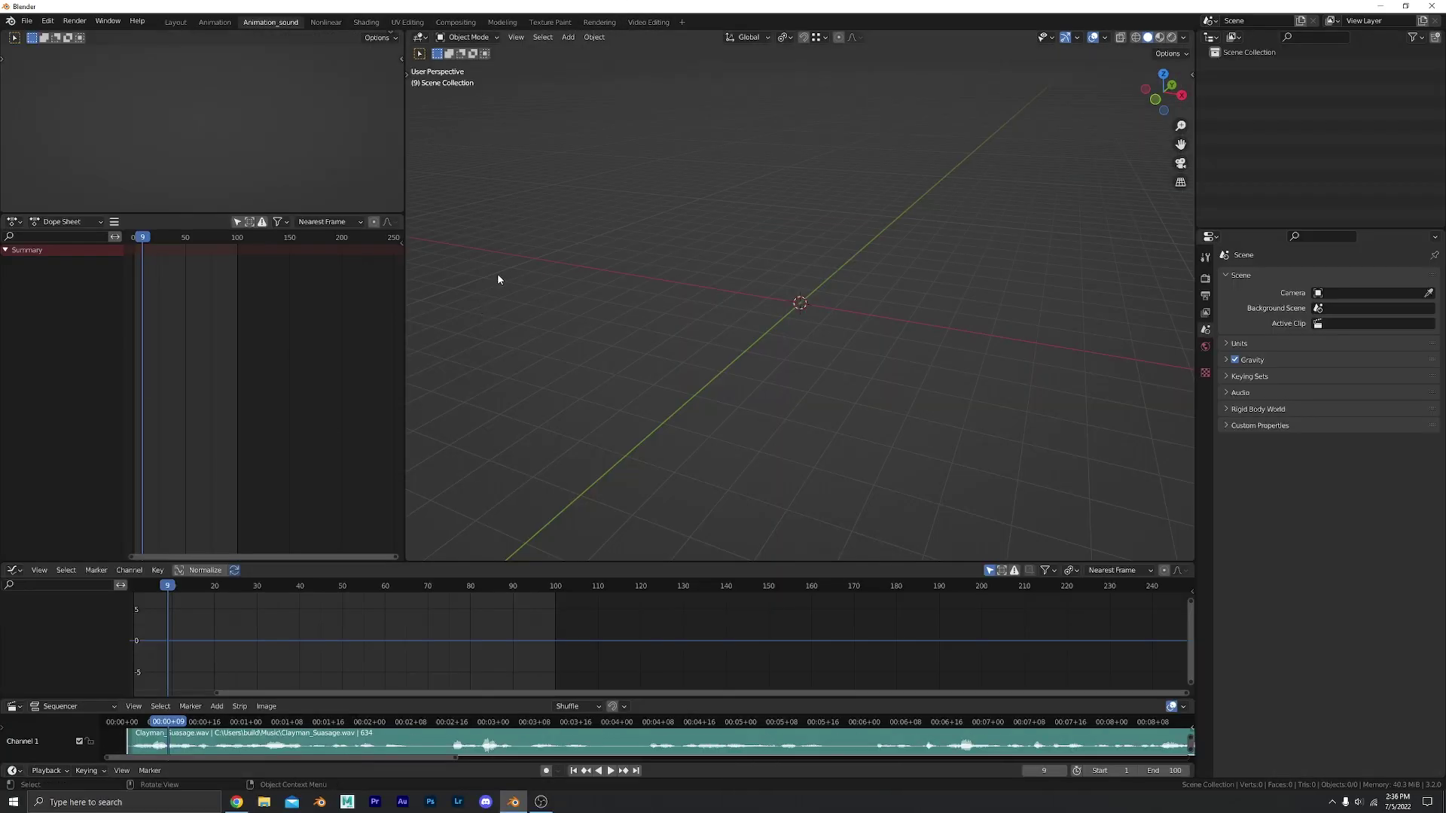
middle_click_drag(498, 279, 633, 284)
middle_click_drag(278, 361, 312, 377)
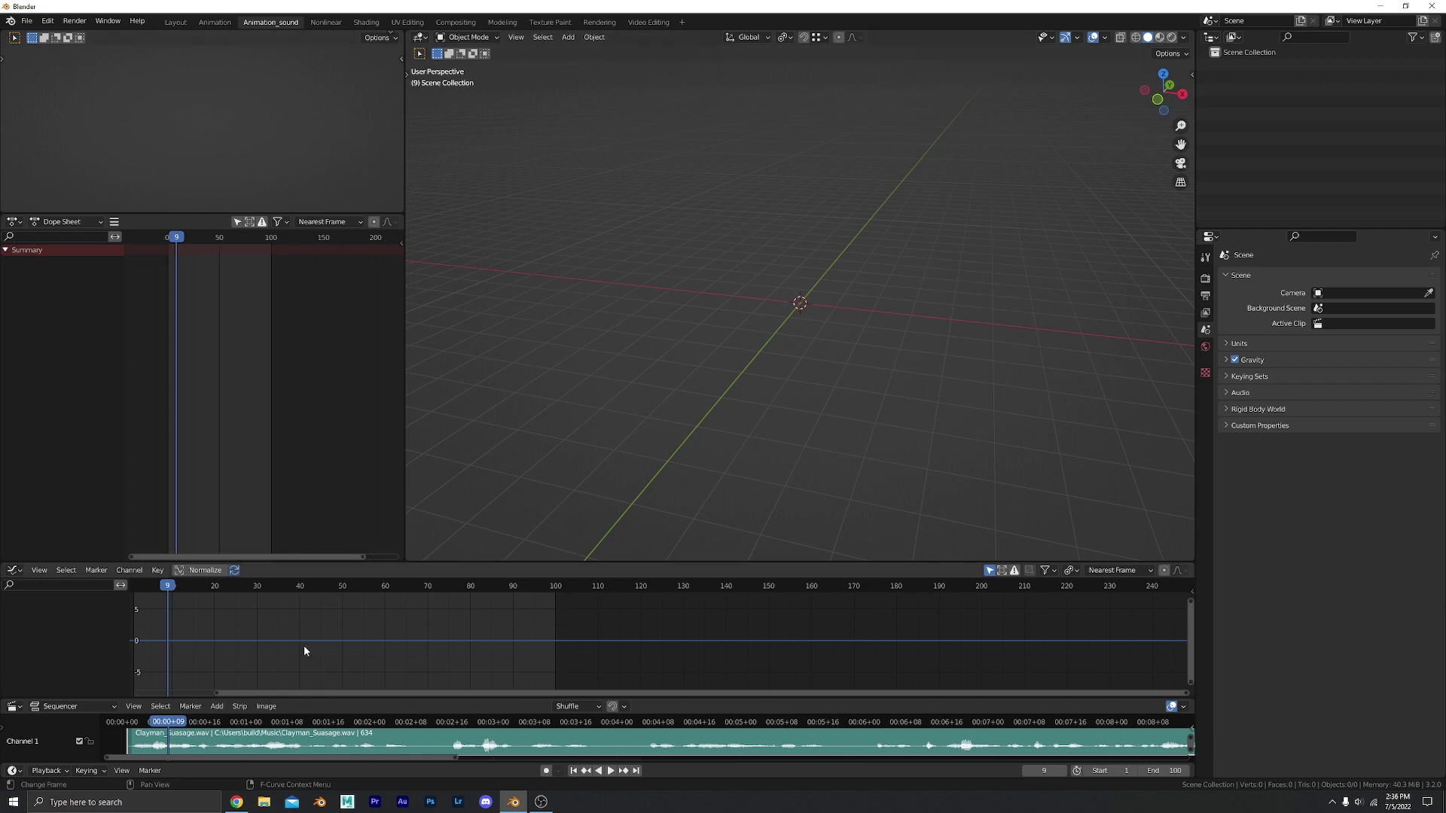
left_click_drag(420, 562, 418, 476)
left_click_drag(381, 699, 381, 690)
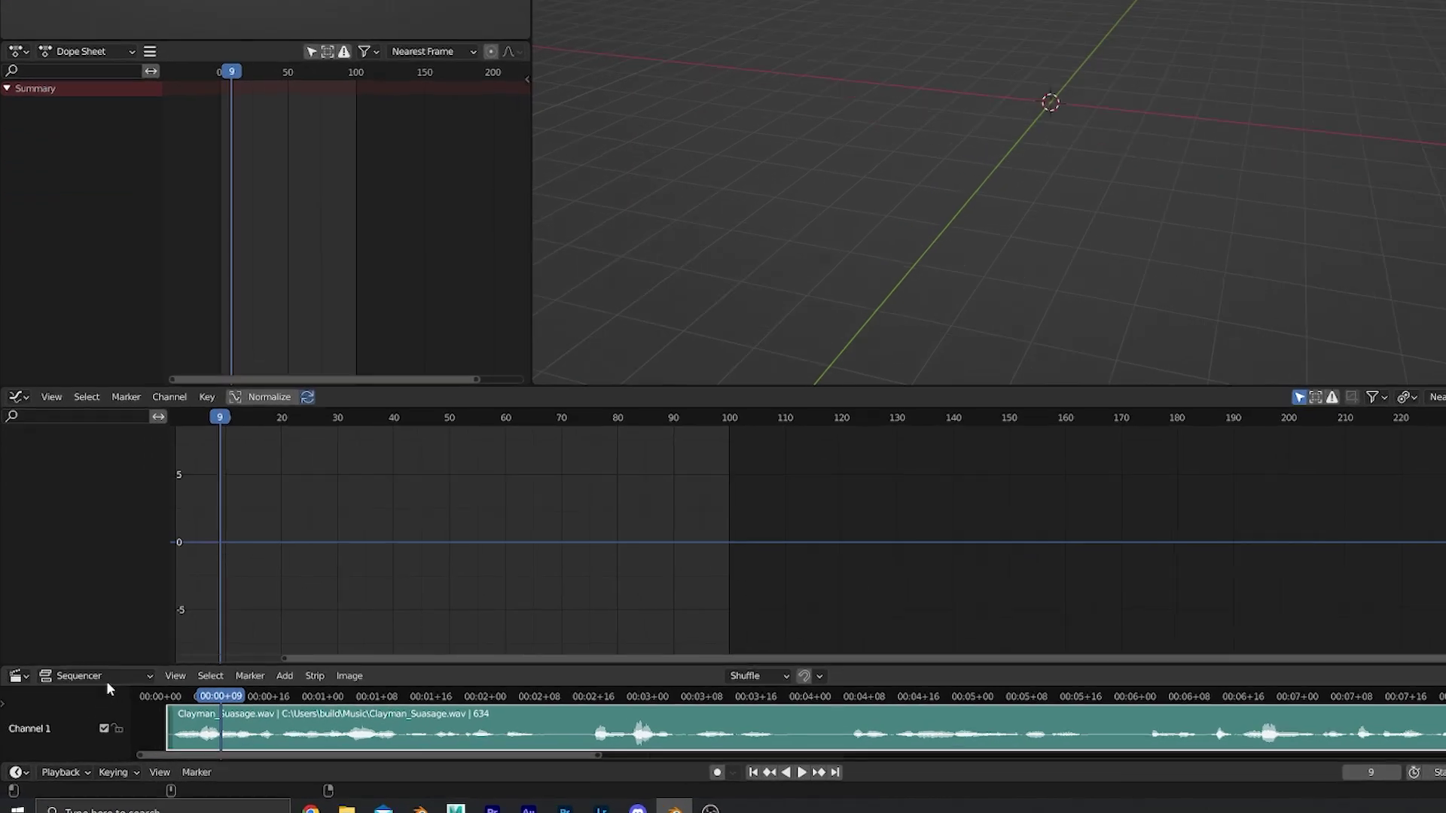
Set the sequencer's view type to Sequencer and scrub along the audio strip to frame 73
left_click(73, 697)
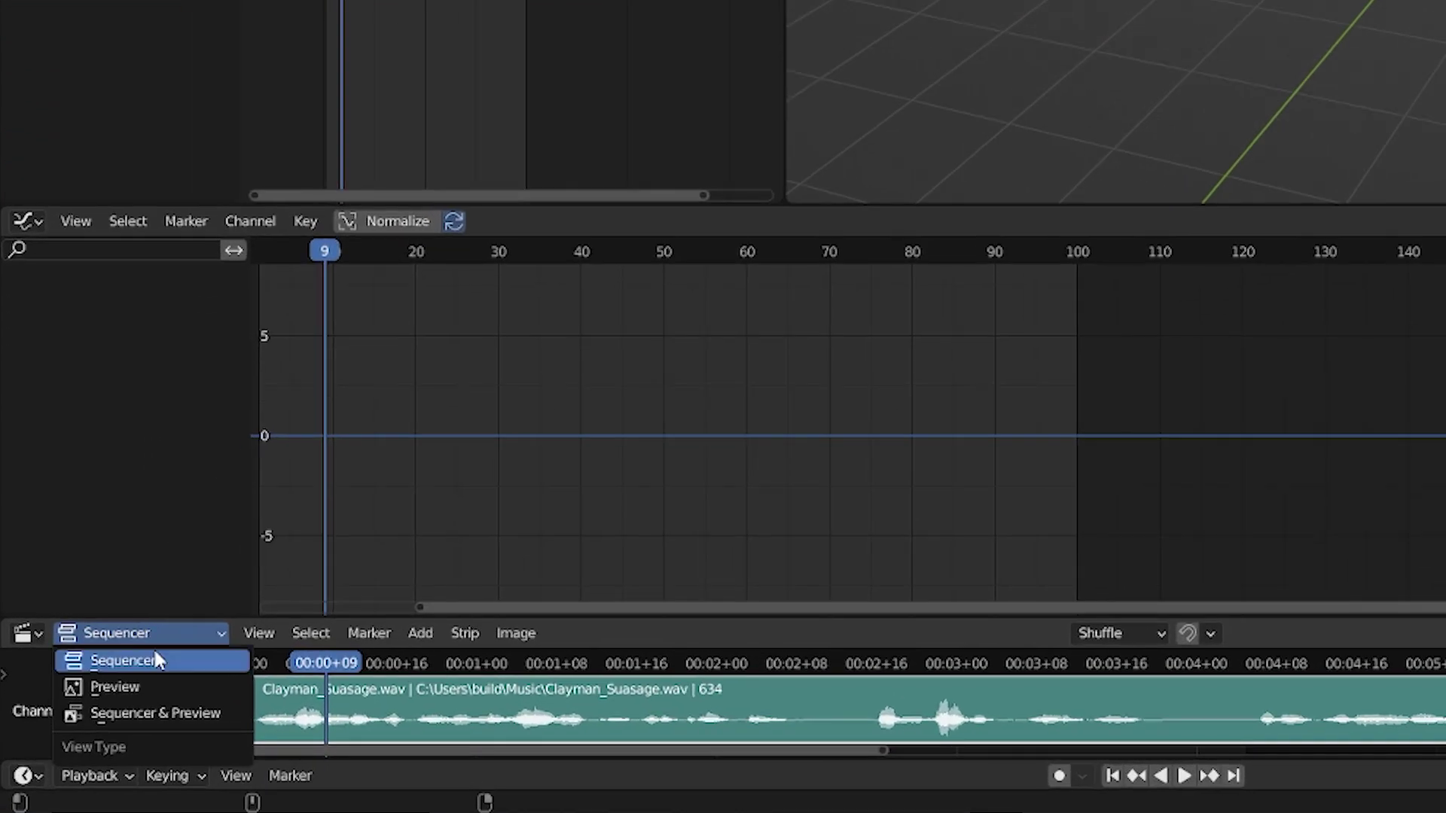
left_click(156, 661)
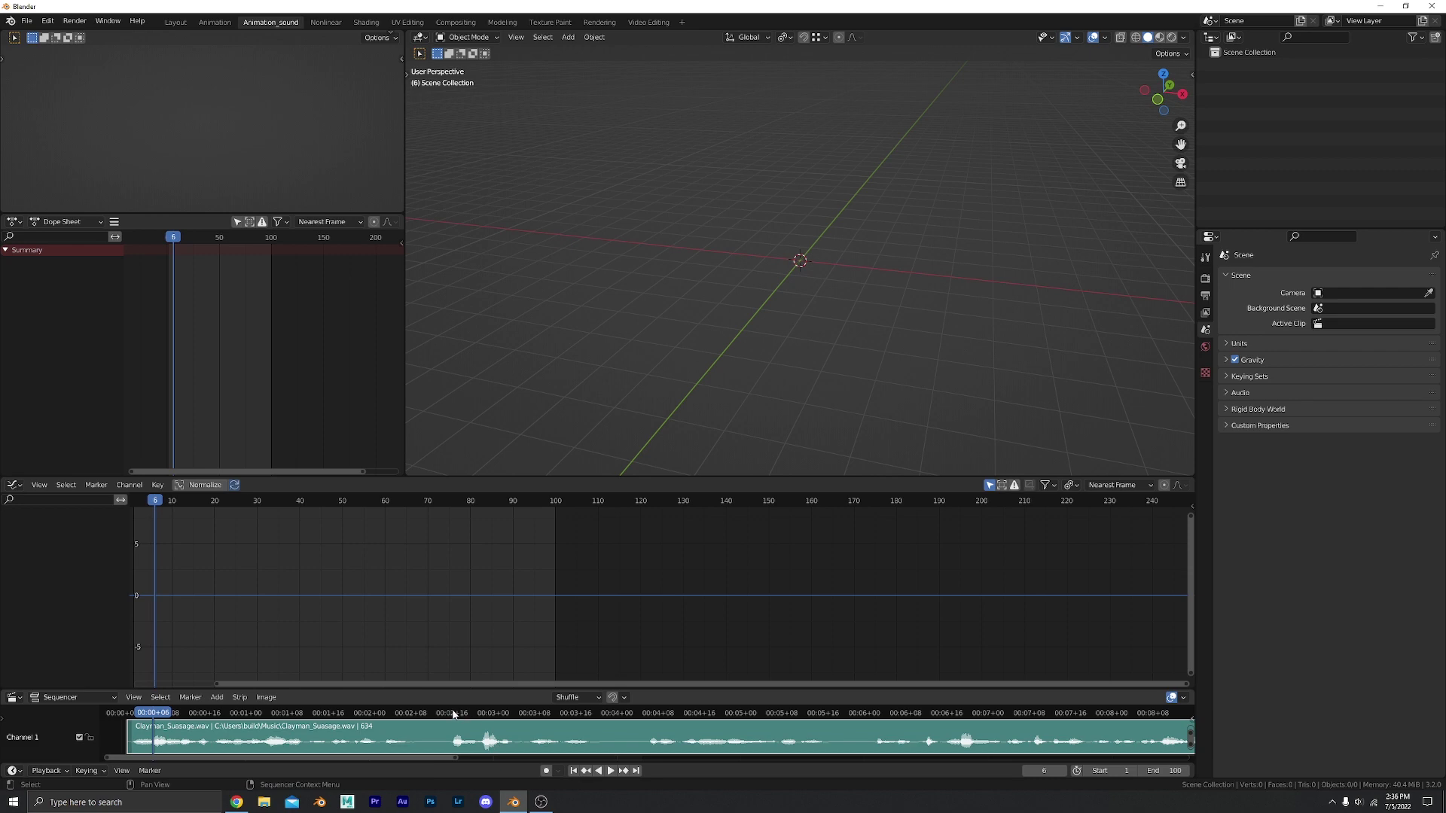
left_click_drag(452, 713, 496, 729)
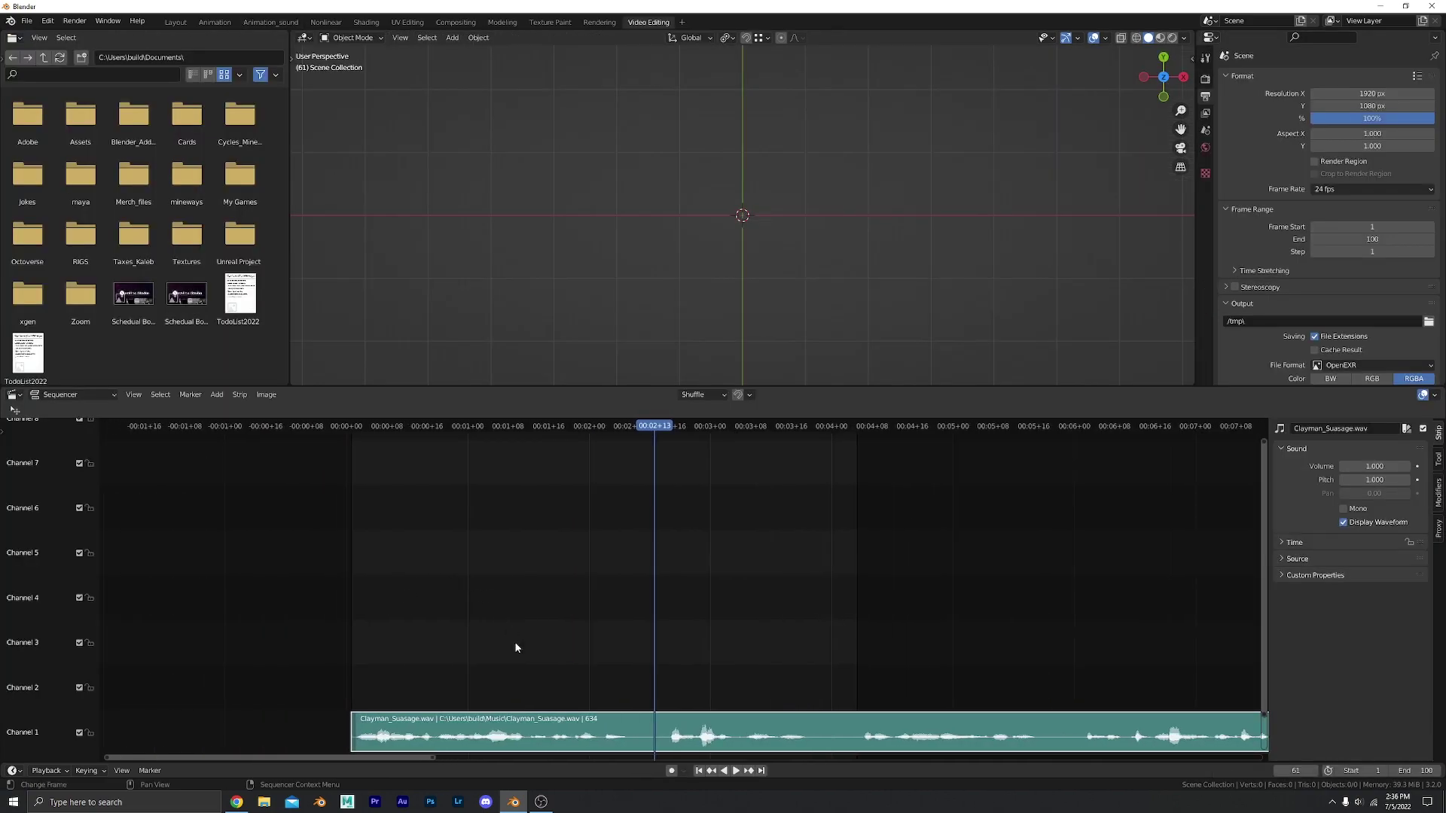
Add Clayman_Suasage.wav as a sound strip in the Video Editing sequencer and enable Display Waveform for it
scroll(516, 647, "down", 2)
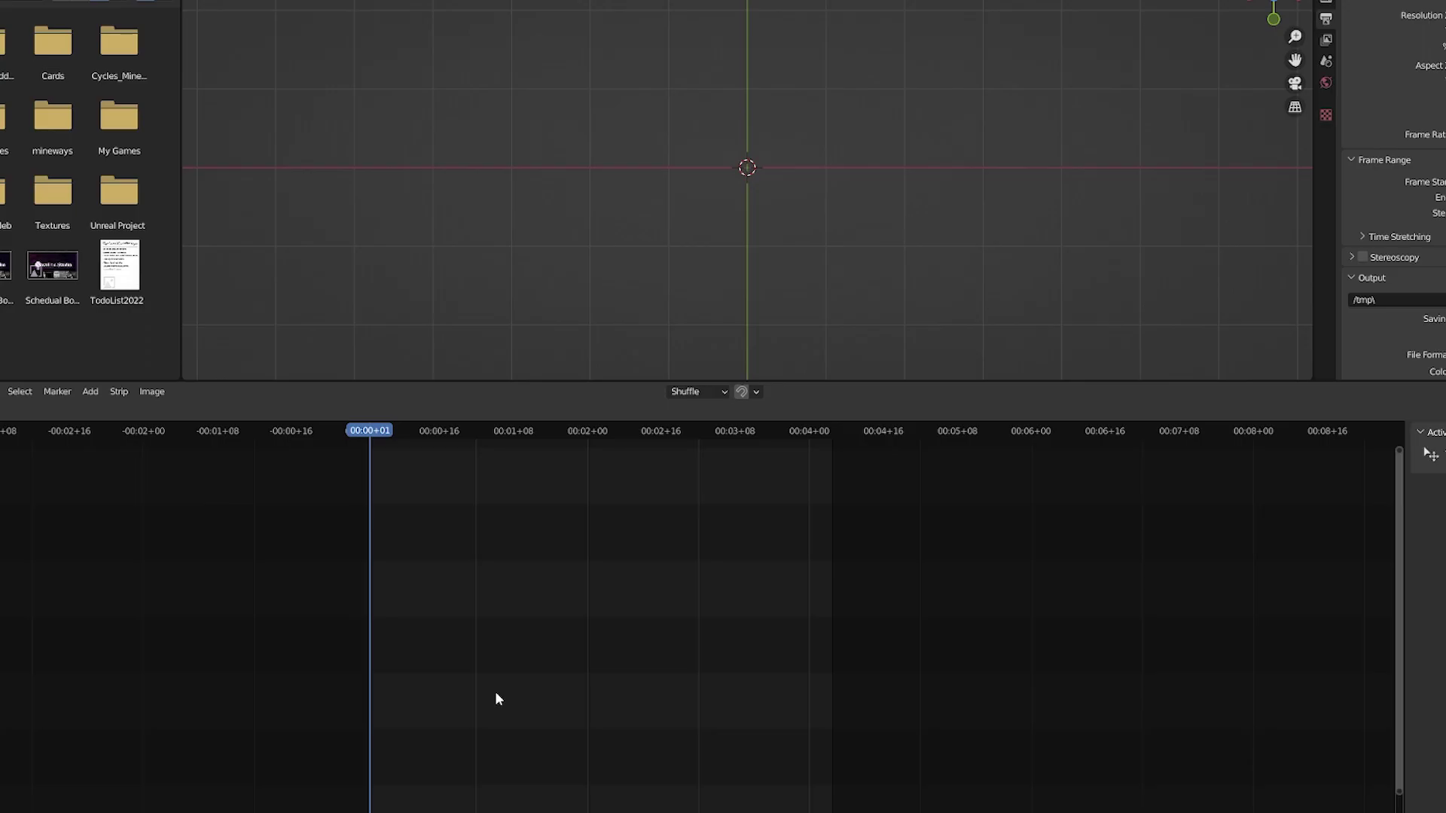
key("shift+a")
left_click(494, 691)
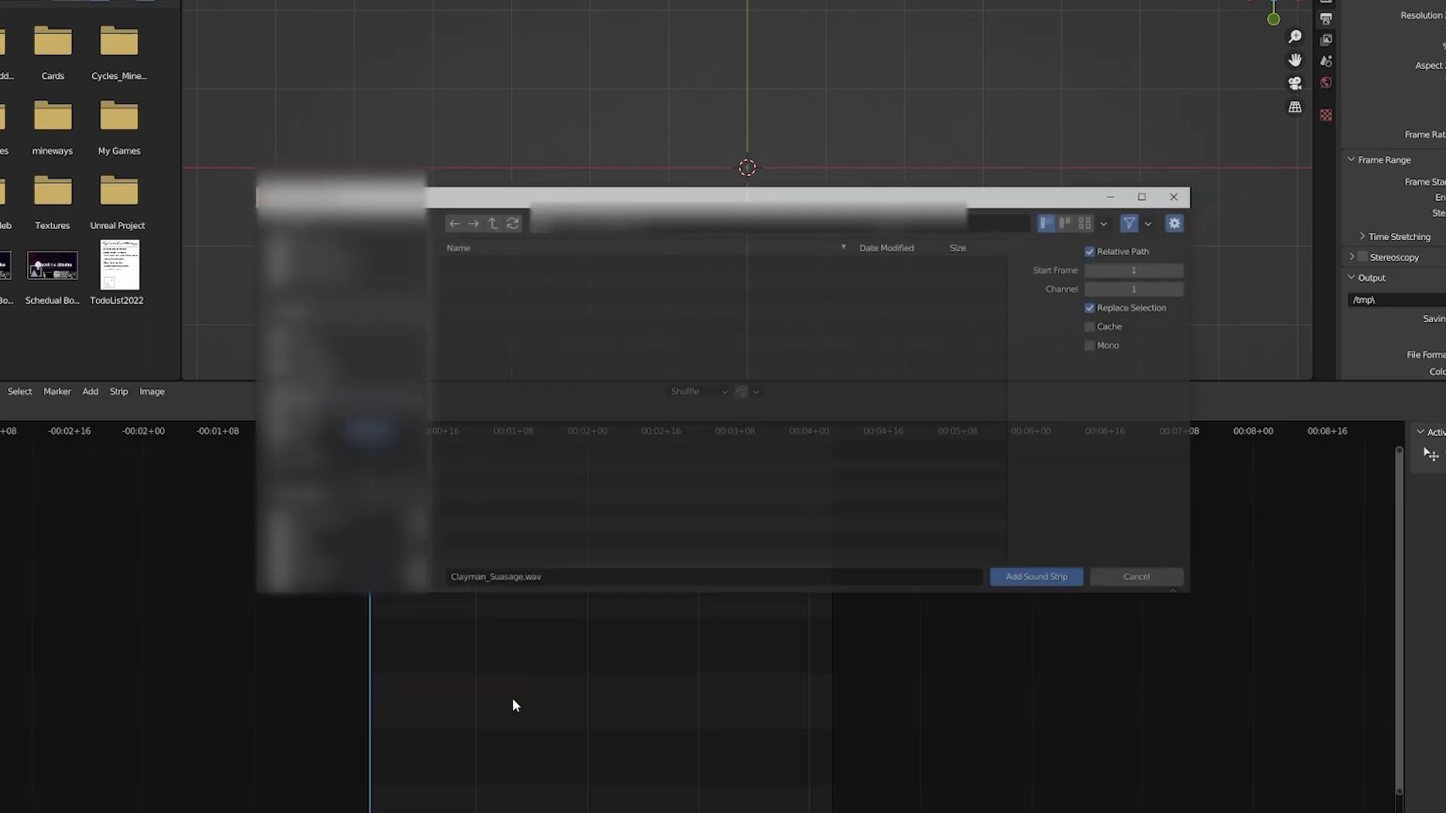
double_click(545, 324)
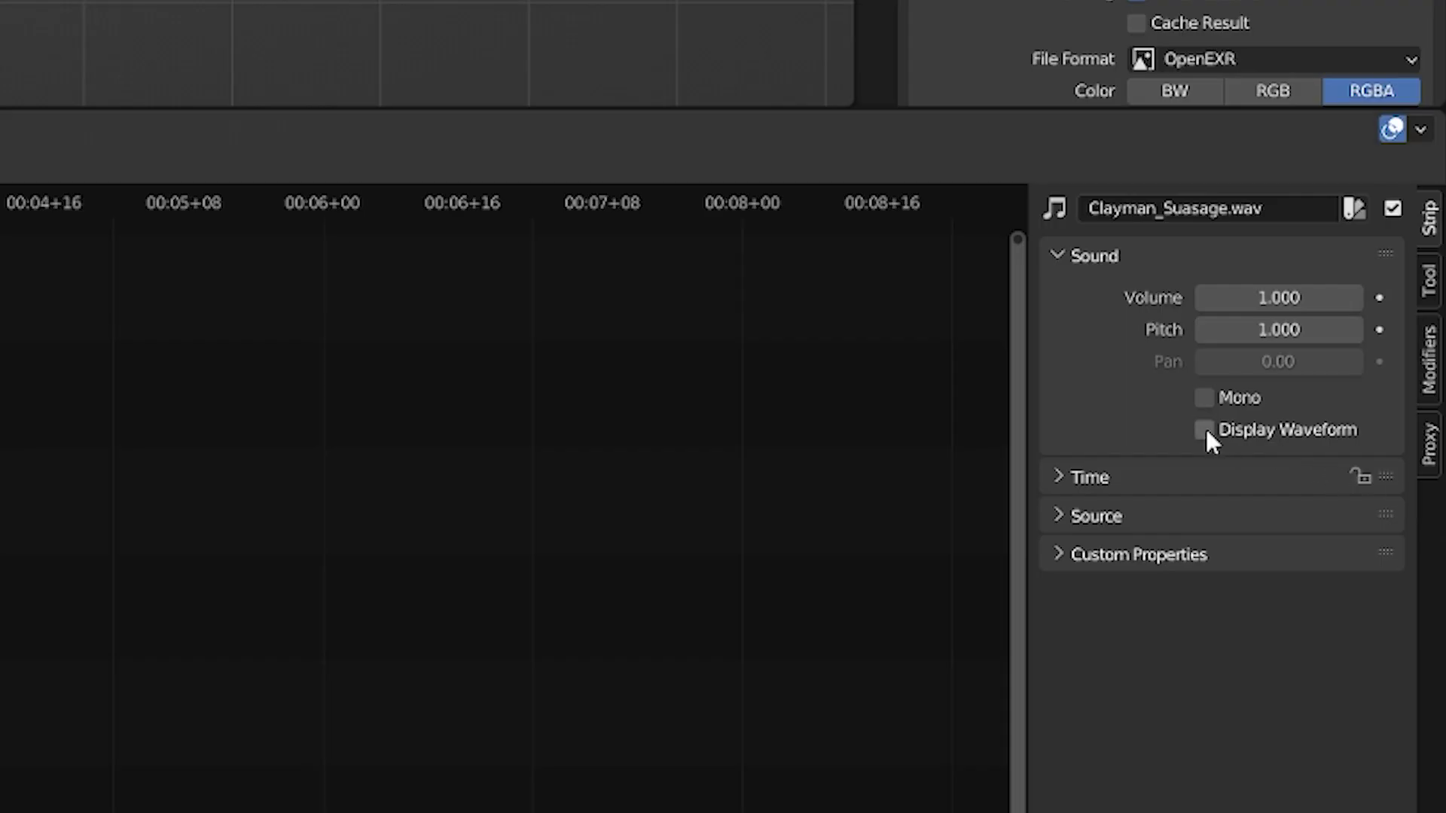
left_click(1204, 430)
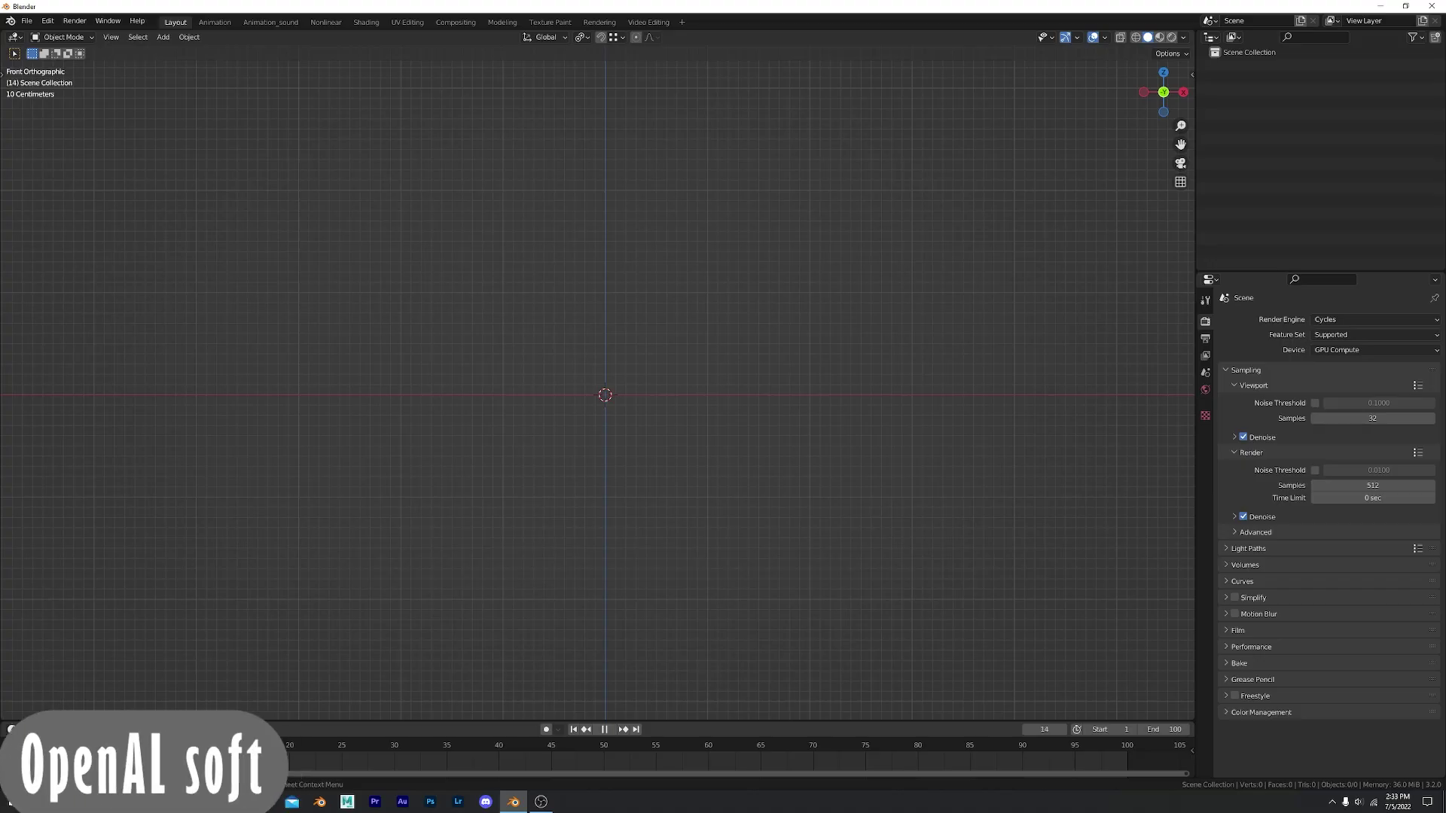
Toggle timeline playback and move the playhead back to frame 1
key("space")
left_click(101, 749)
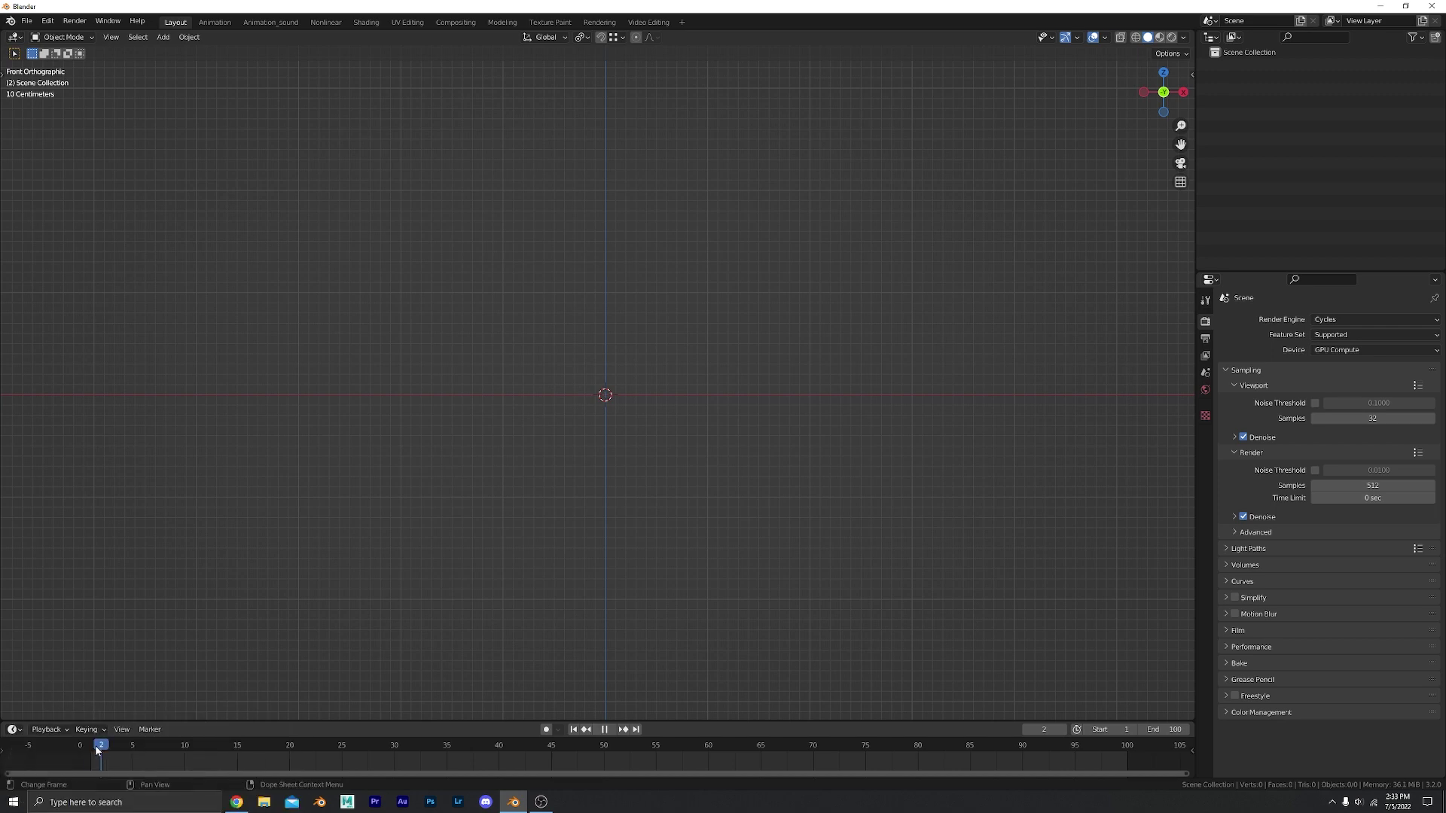
left_click(90, 749)
Open the Preferences and expand the Sound settings of the System category
left_click(47, 21)
left_click(96, 194)
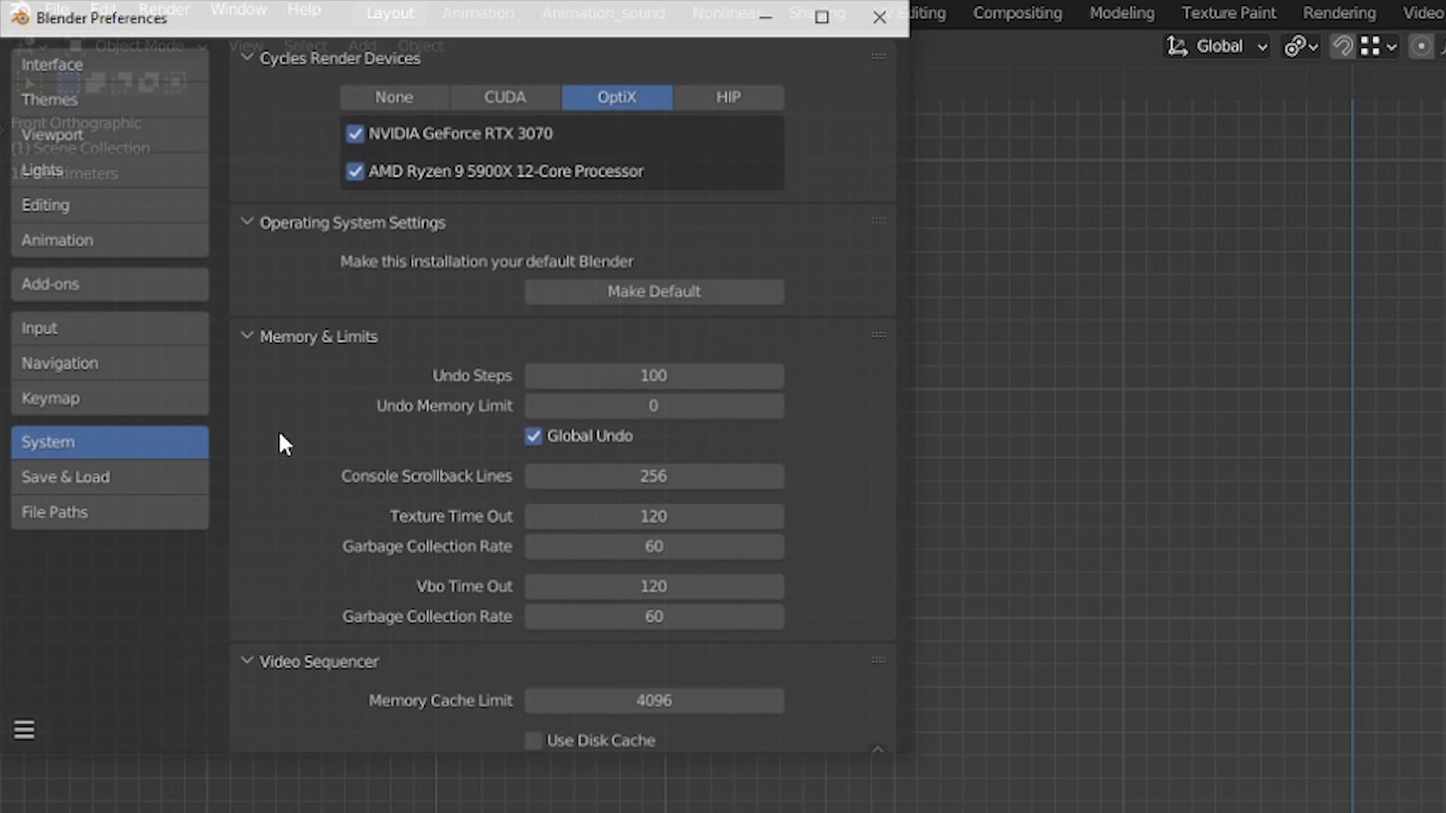
scroll(482, 463, "down", 5)
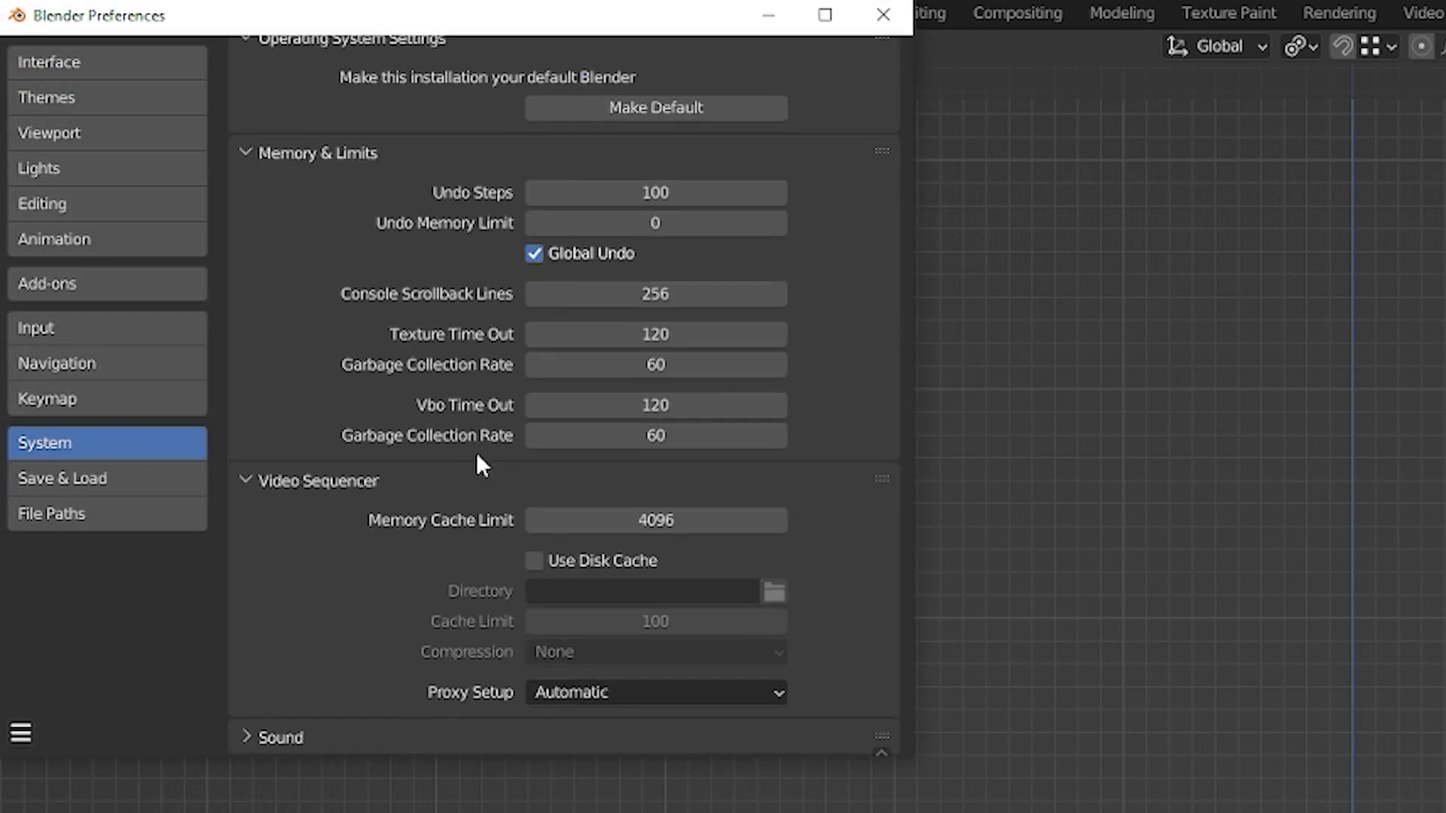
left_click(251, 736)
scroll(331, 564, "down", 5)
Switch the audio device to WASAPI and set it back to OpenAL - OpenAL Soft
left_click(601, 608)
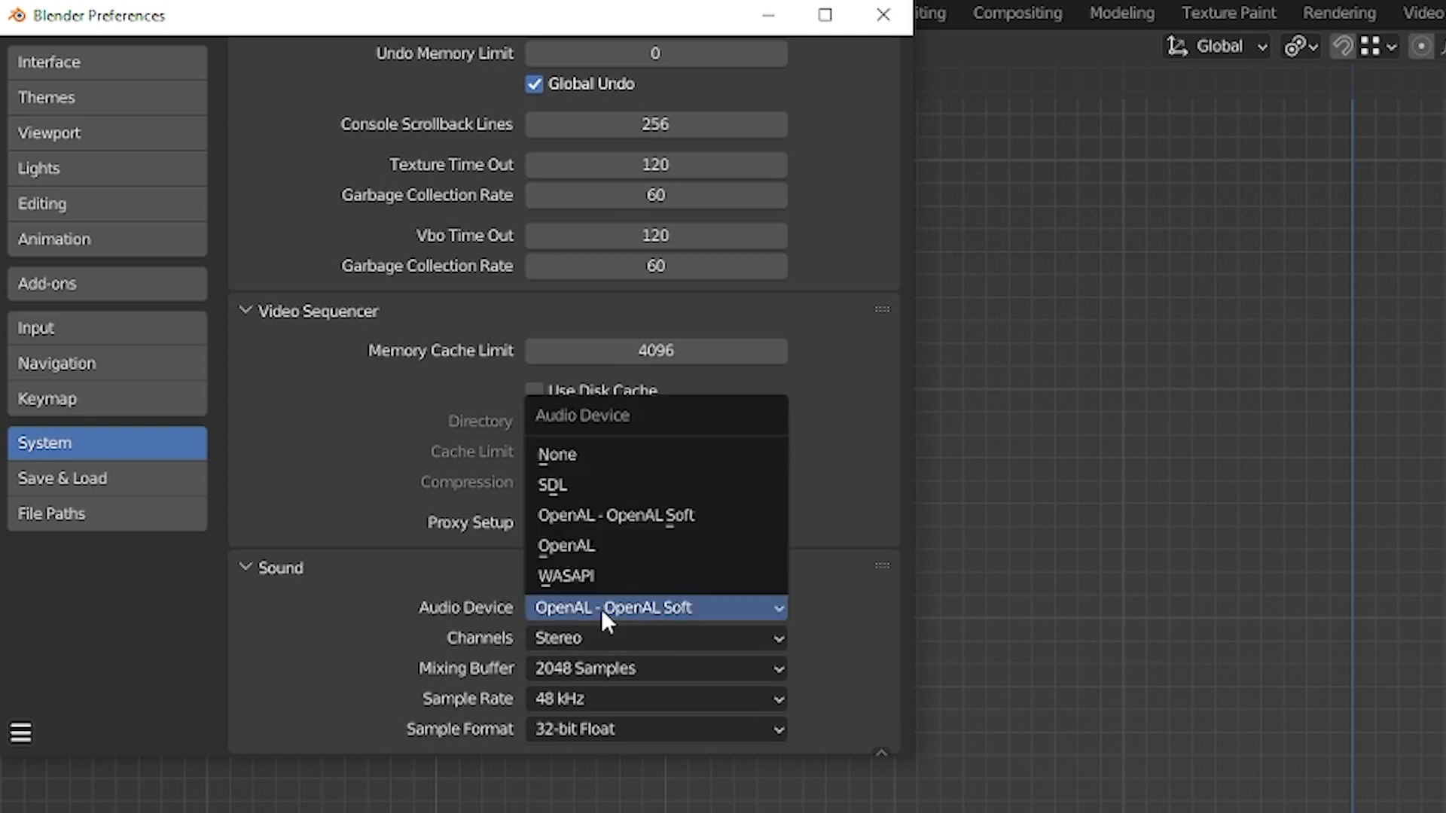
left_click(608, 575)
left_click(595, 607)
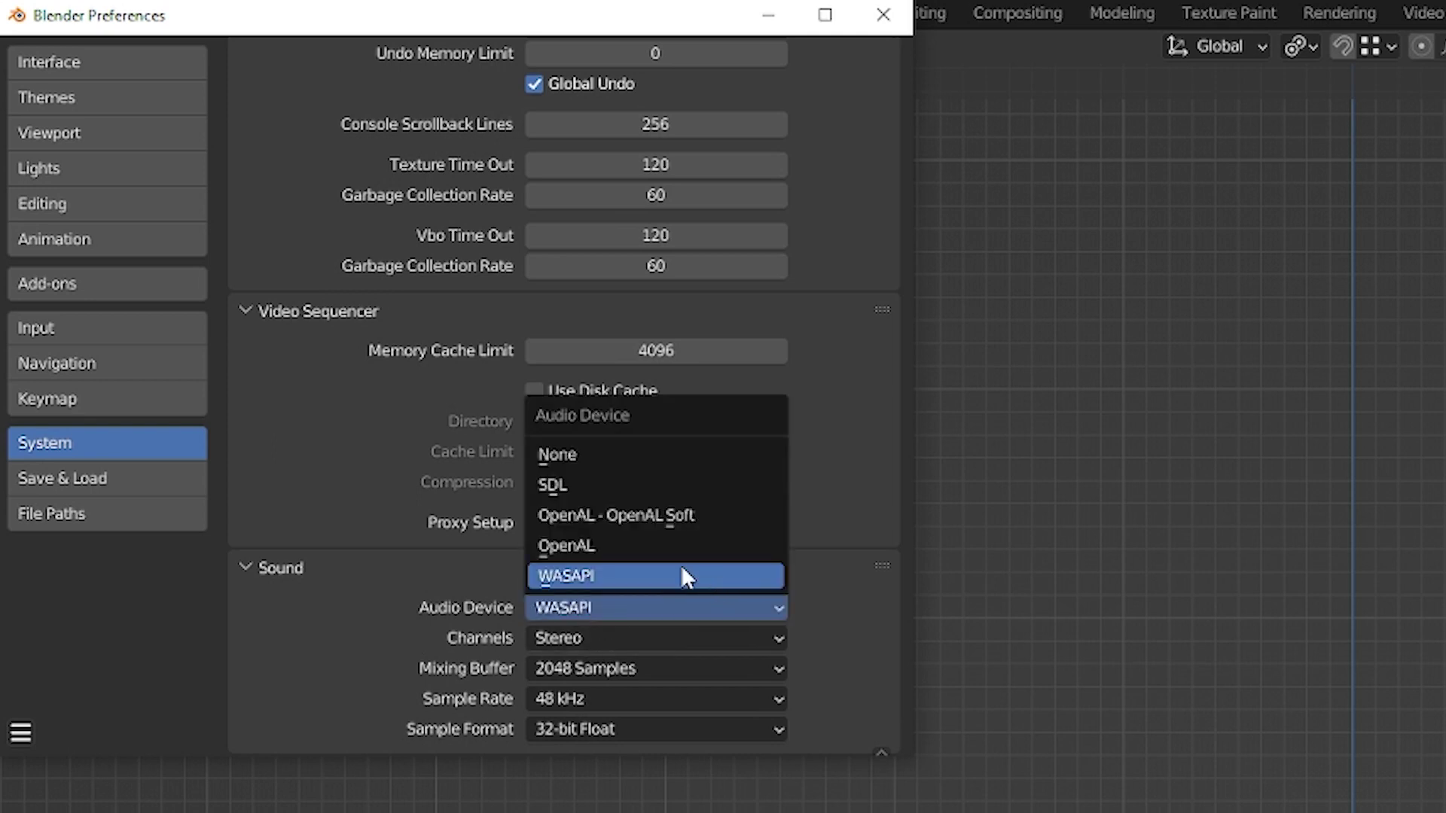
left_click(562, 513)
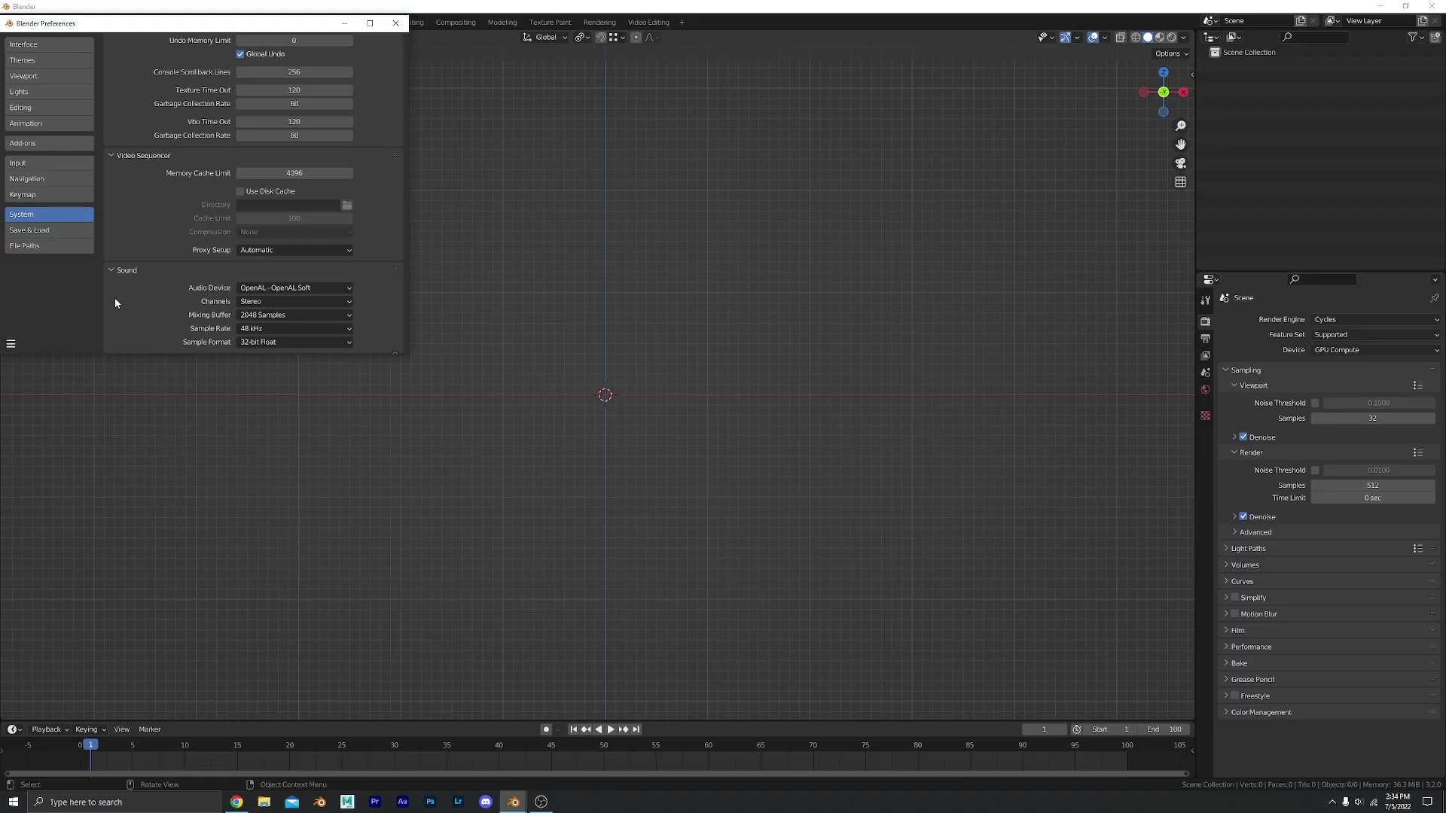
mouse_move(95, 750)
left_mouse_down()
mouse_move(193, 752)
mouse_move(95, 749)
left_mouse_up()
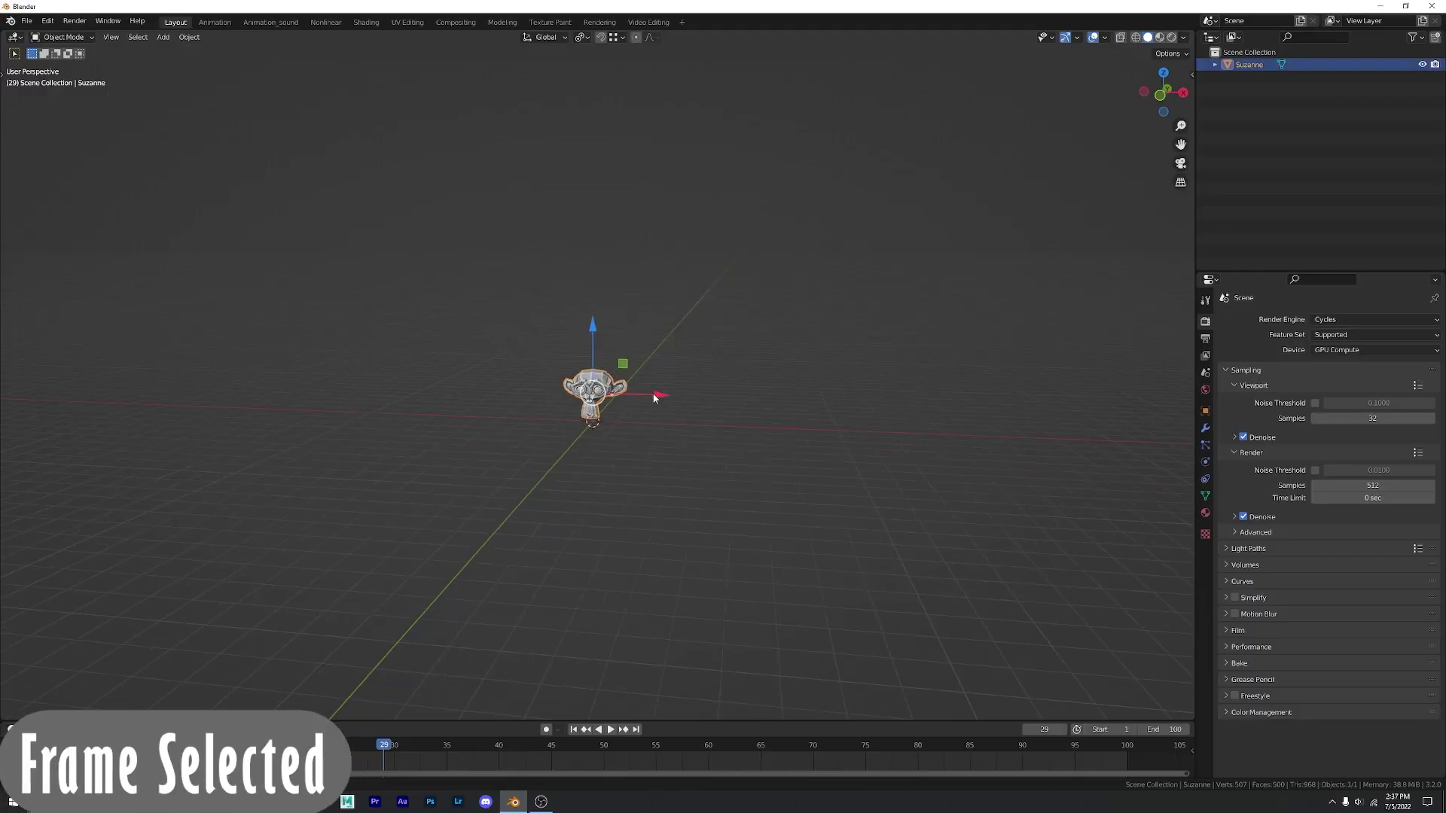
Frame the selected Suzanne mesh in the 3D viewport and orbit around it
middle_click_drag(646, 355, 658, 349)
key("KP_Decimal")
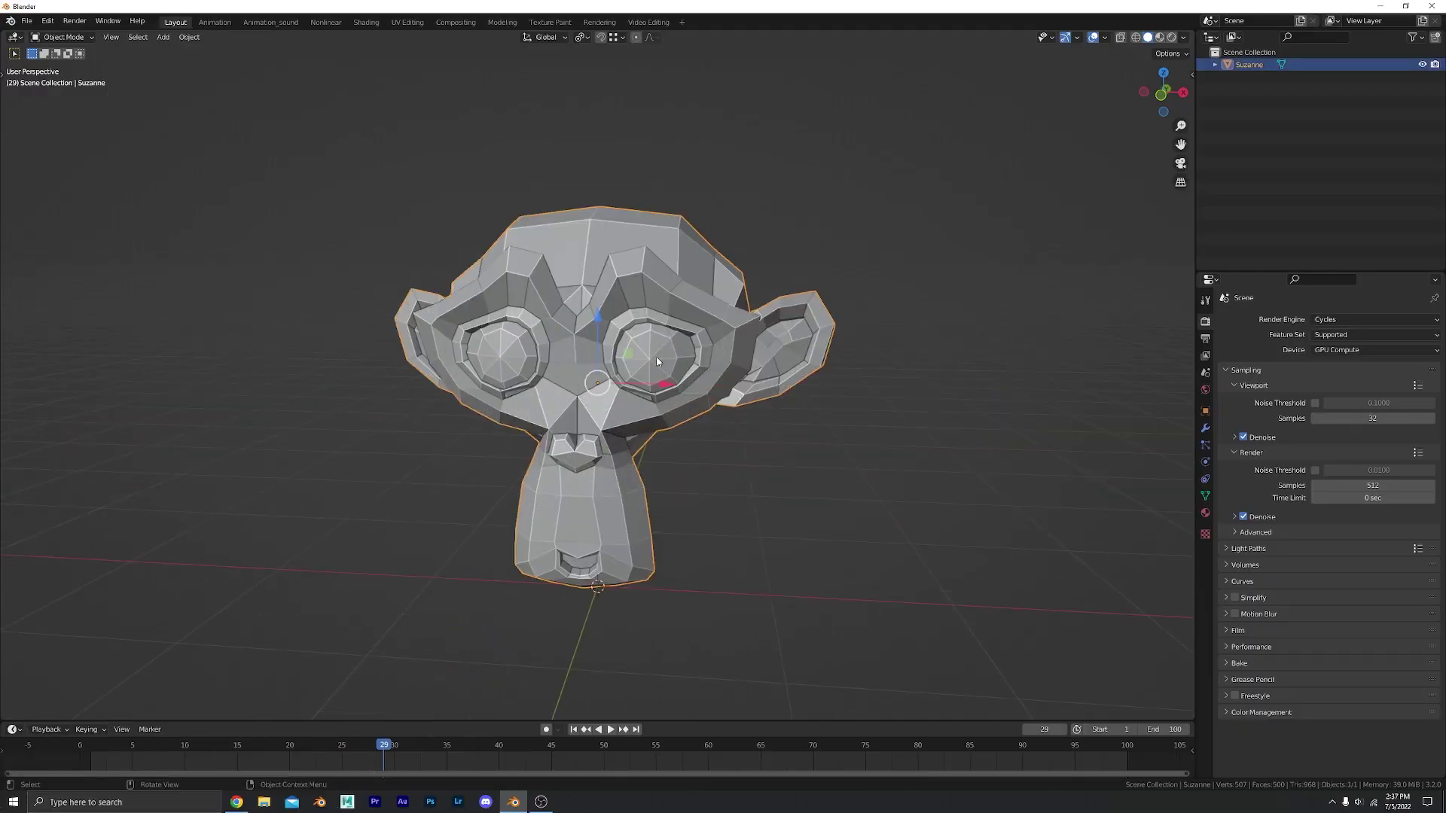
middle_click_drag(584, 441, 633, 423)
Reselect Suzanne in the 3D viewport and frame the mesh from a zoomed-out view
left_click(911, 243)
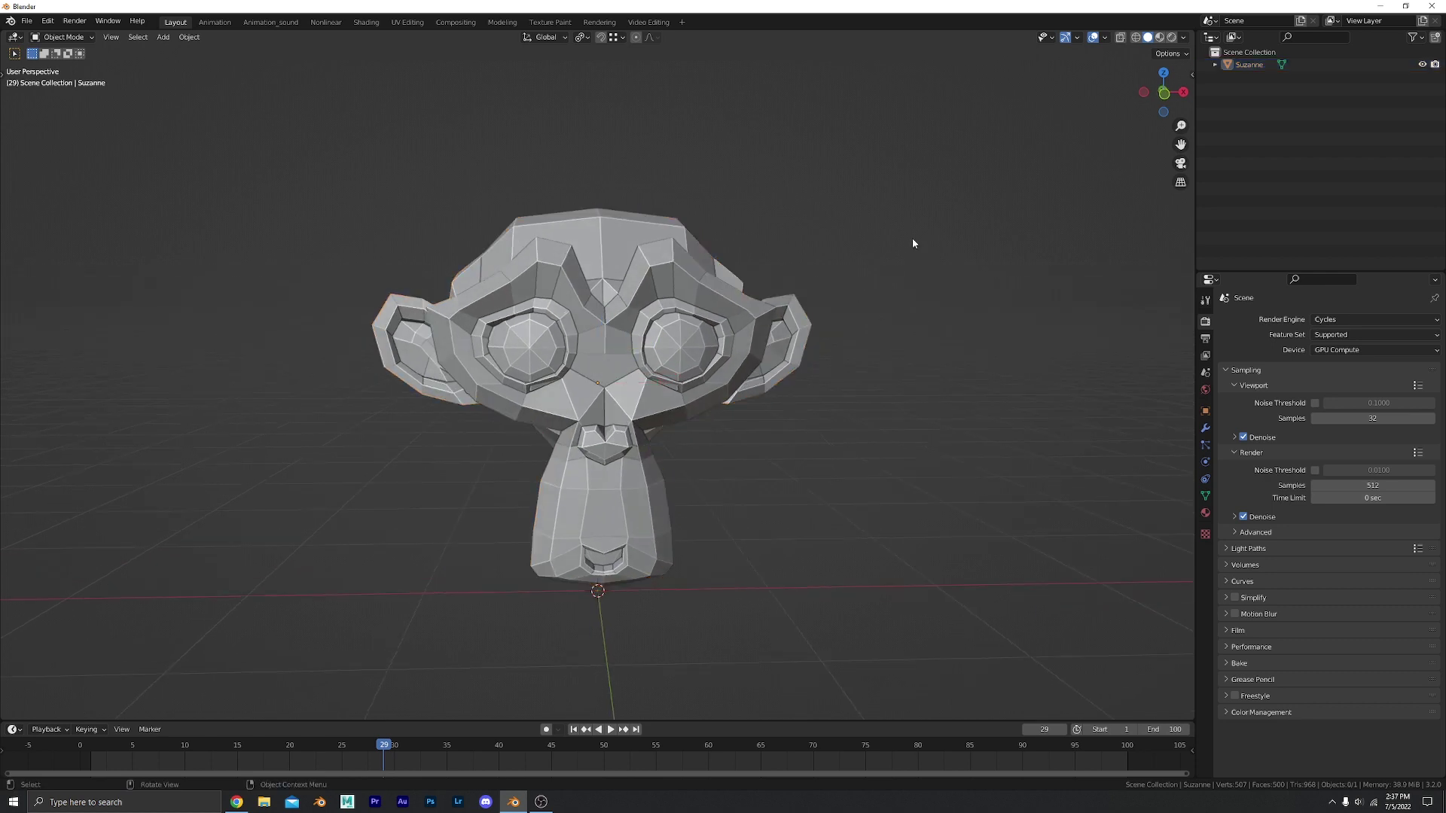
left_click(657, 309)
scroll(767, 287, "down", 10)
key("period")
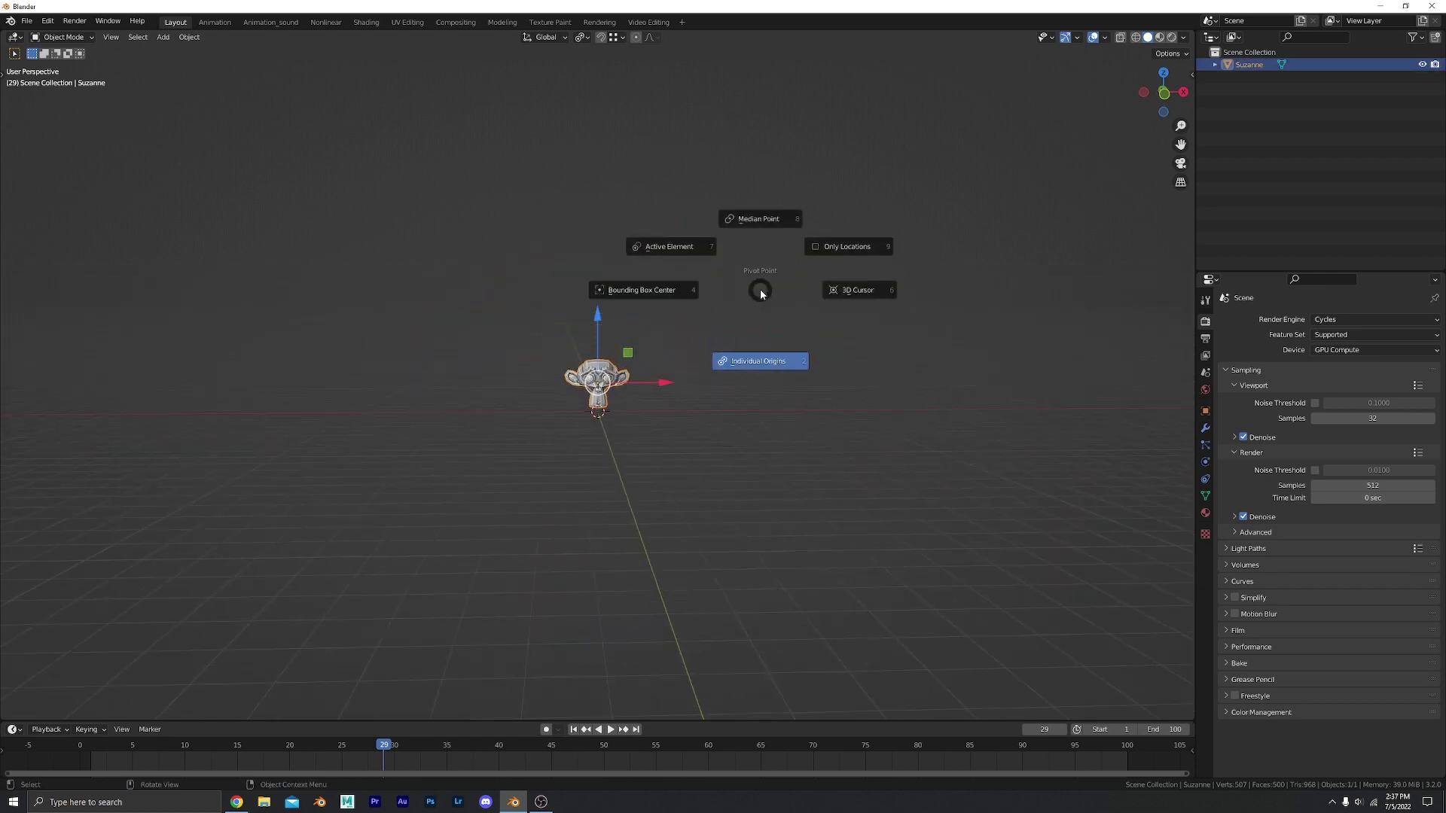
key("Escape")
key("KP_Decimal")
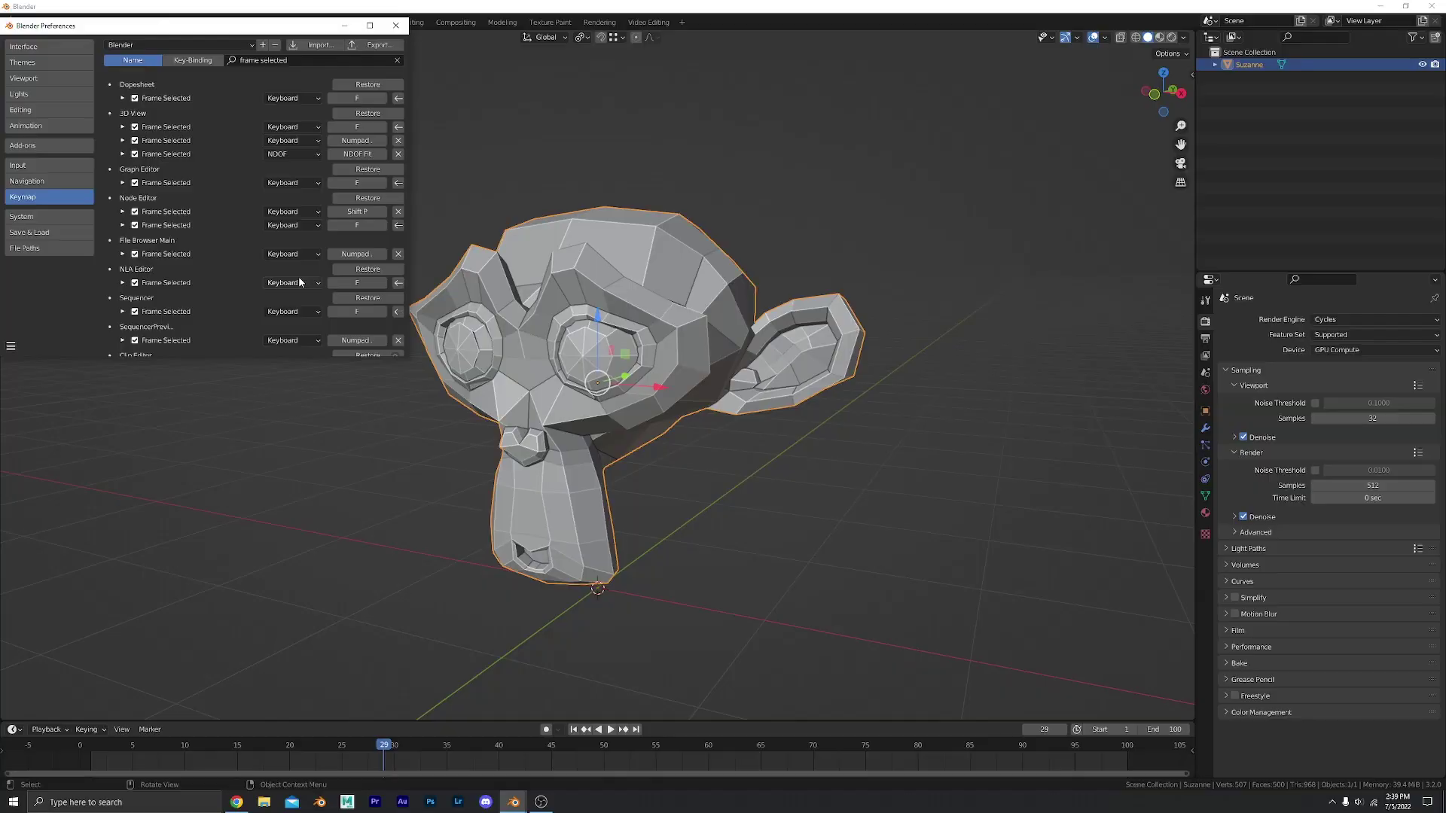
Enter Edit Mode on Suzanne and inspect the mesh from several angles and distances
middle_click_drag(727, 305, 624, 291)
key("Tab")
scroll(611, 324, "up", 2)
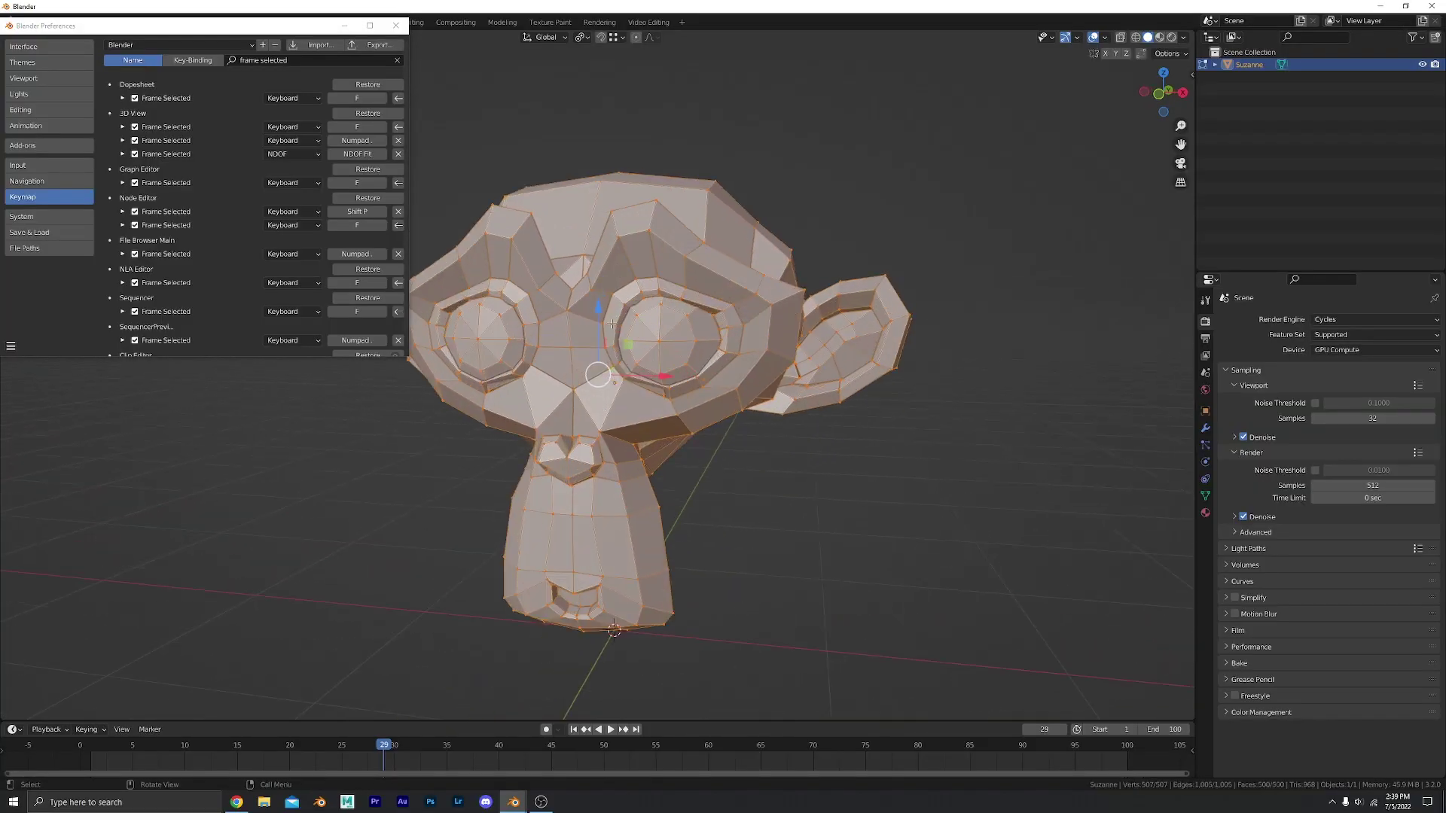
middle_click_drag(799, 344, 740, 369)
scroll(651, 389, "down", 4)
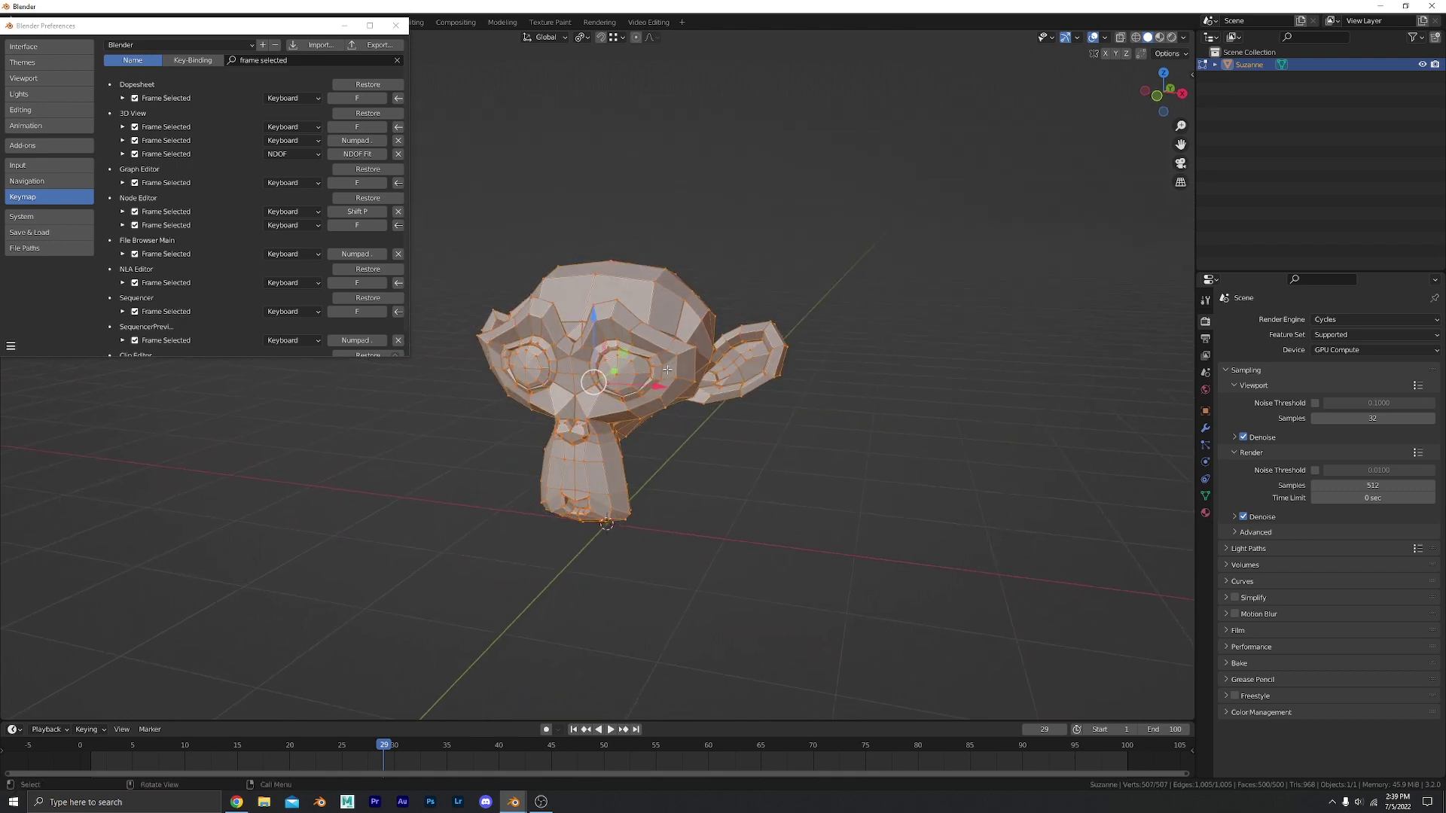
scroll(668, 370, "up", 2)
middle_click_drag(663, 370, 781, 350)
scroll(680, 397, "down", 6)
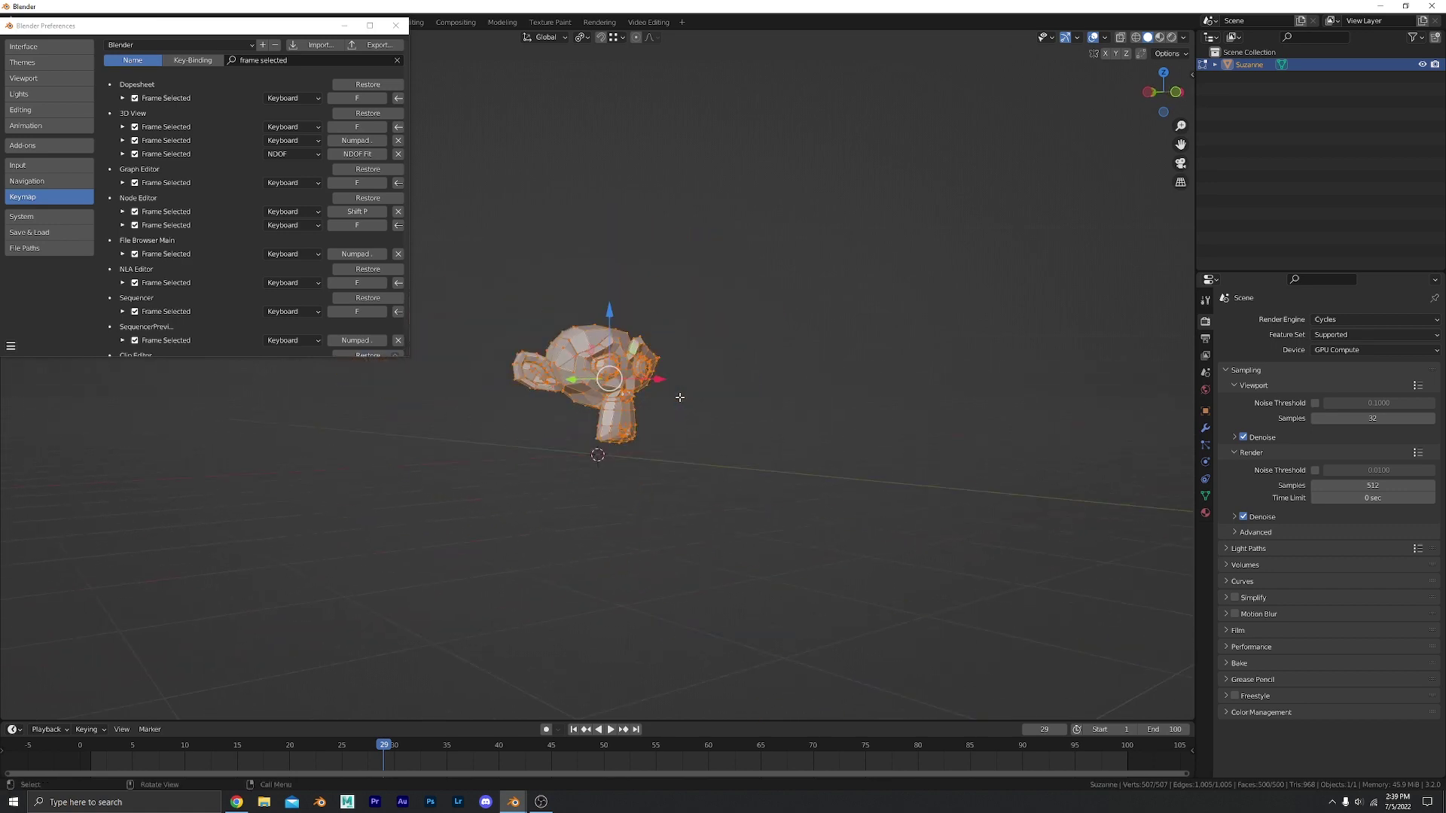
scroll(679, 397, "up", 5)
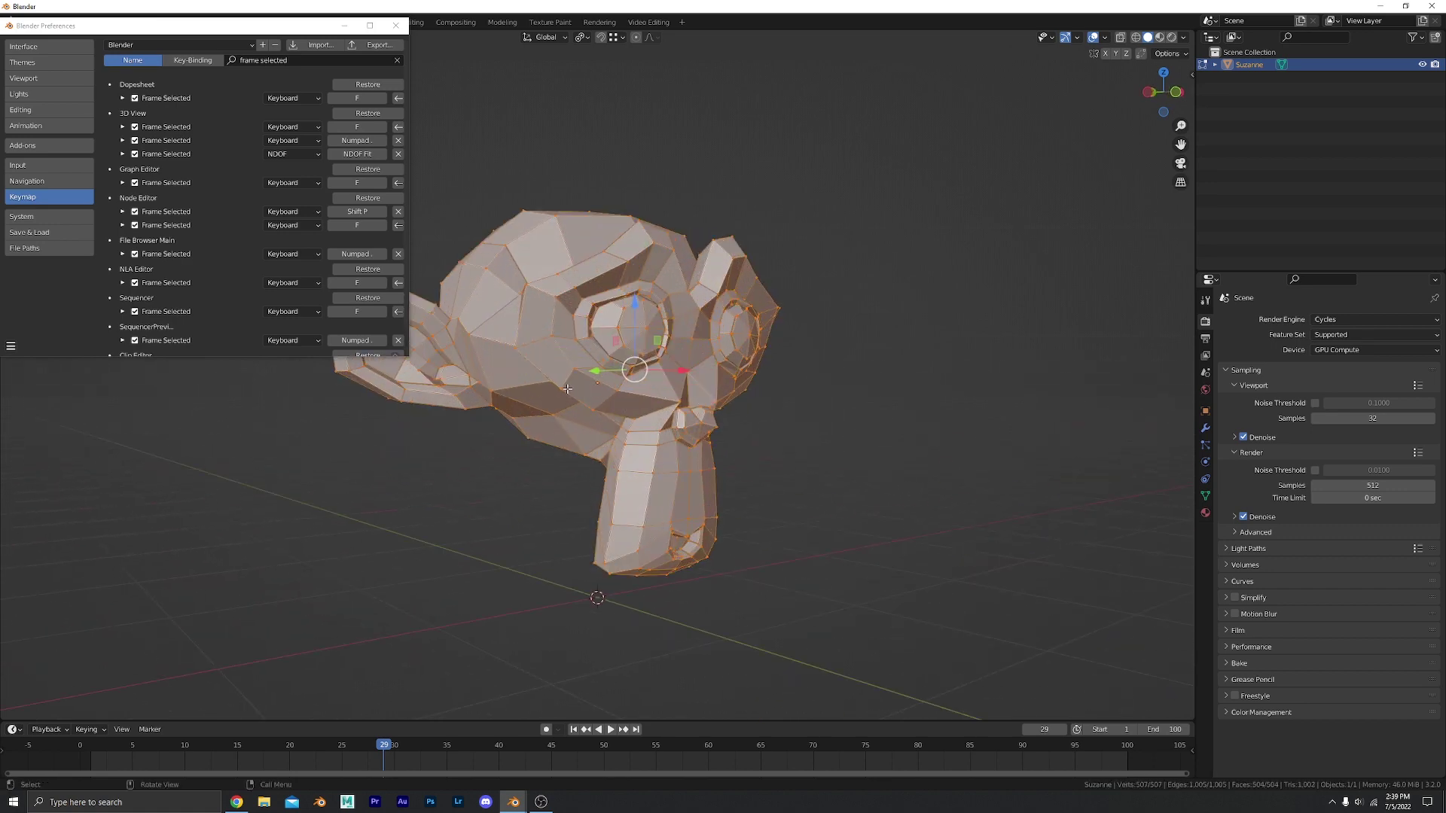
Undo the accidental face fills, and try filling a face between four vertices on the side of Suzanne's head
key("ctrl+z")
key("ctrl+z")
scroll(523, 434, "up", 4)
key("f")
middle_click_drag(523, 434, 693, 441)
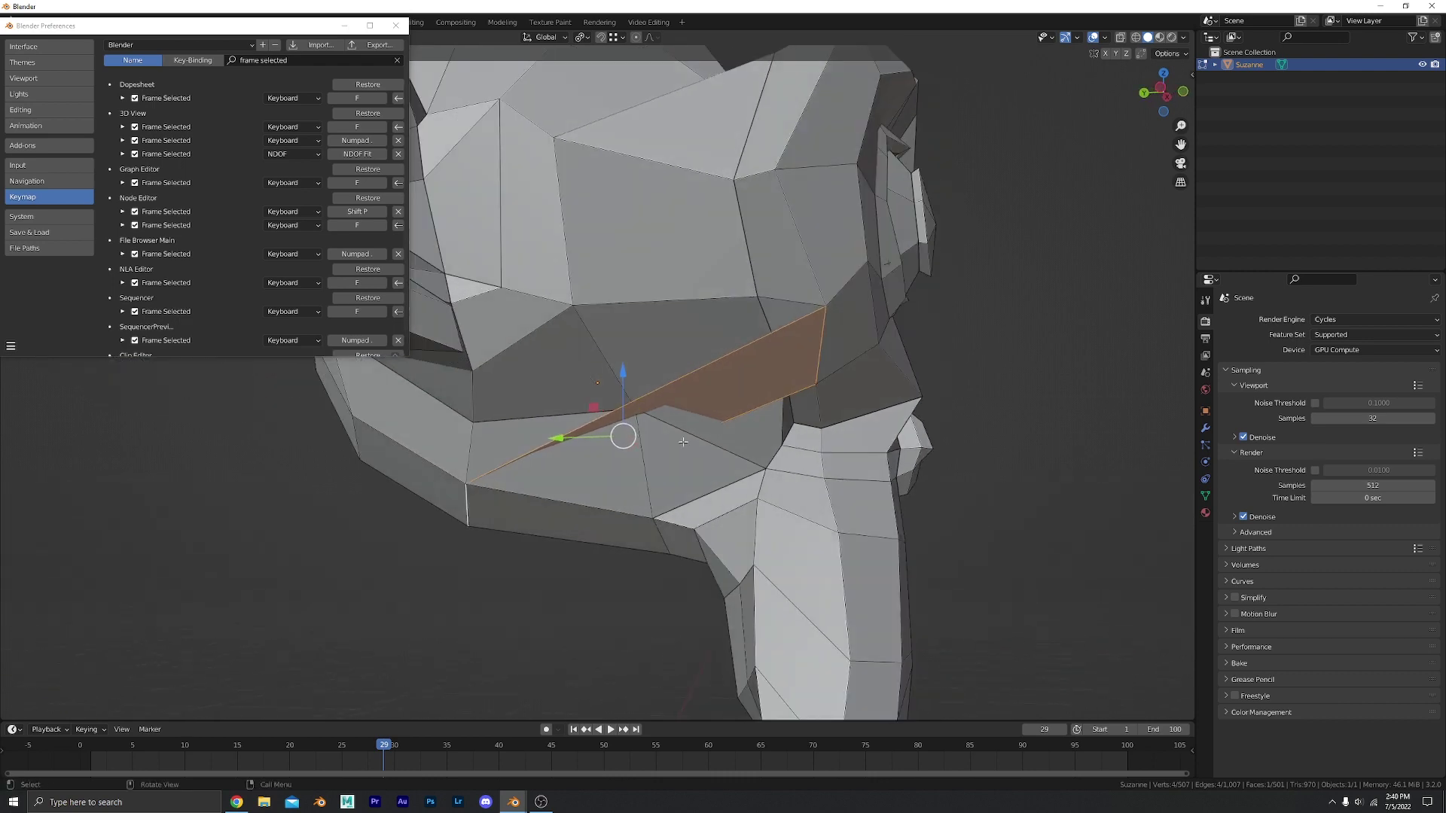
key("ctrl+z")
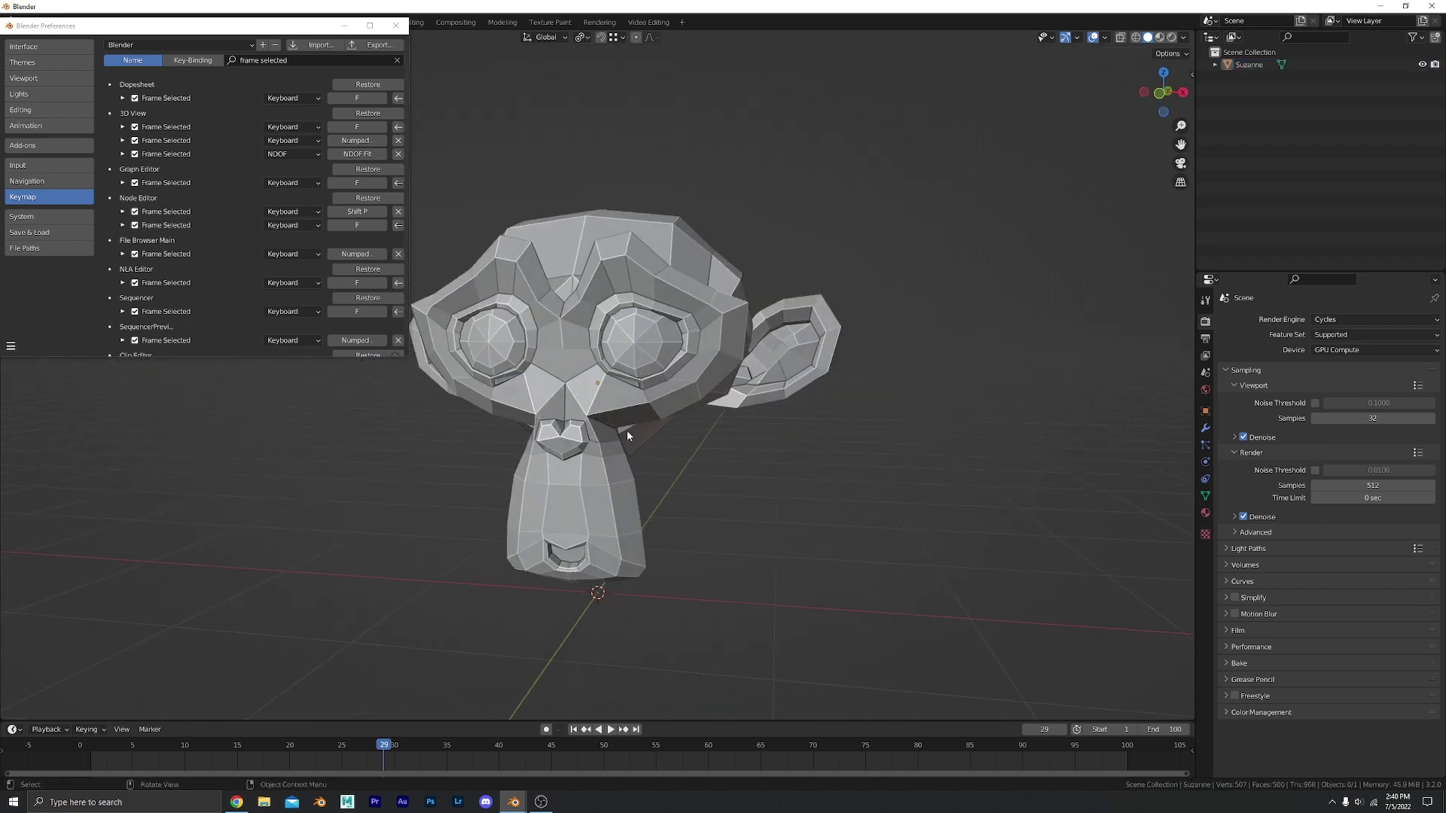
middle_click_drag(626, 431, 634, 428)
Look through the Frame Selected shortcuts of the different editors in the keymap preferences
scroll(634, 428, "down", 1)
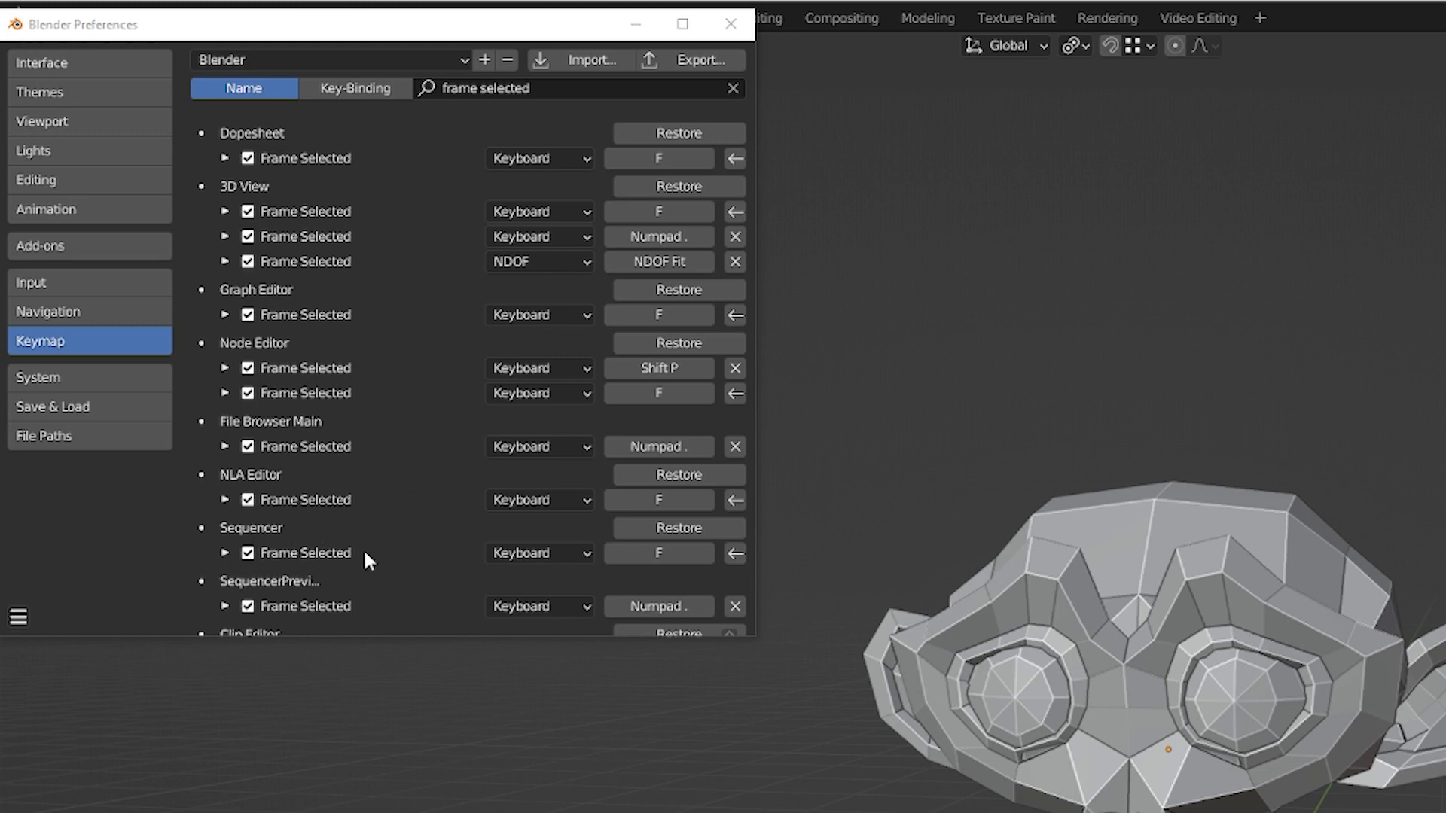
scroll(361, 548, "down", 2)
scroll(360, 548, "up", 2)
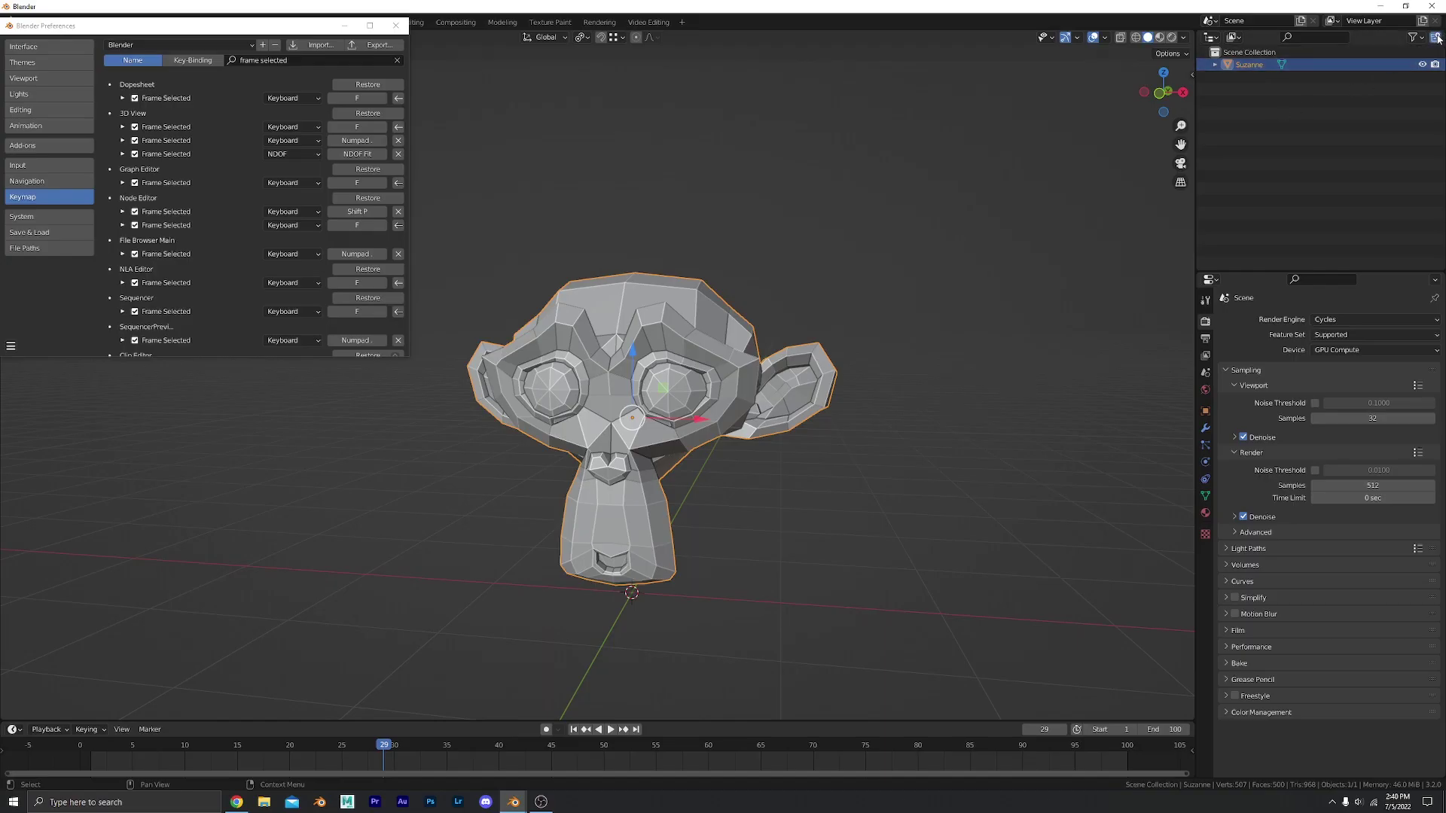
Create a new collection, move Suzanne into it, and collapse it in the Outliner
left_click(1435, 37)
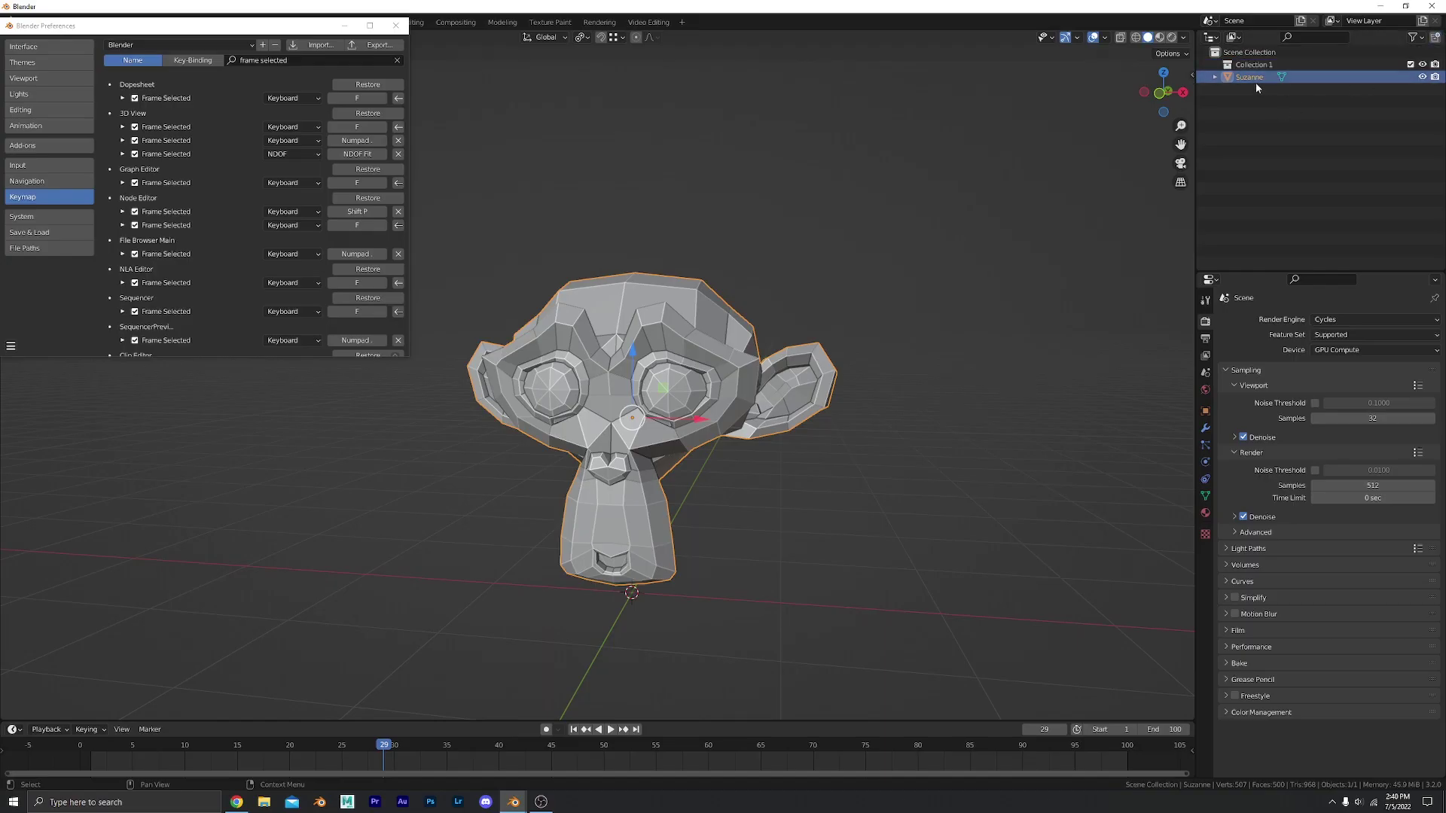
left_click_drag(1255, 82, 1250, 66)
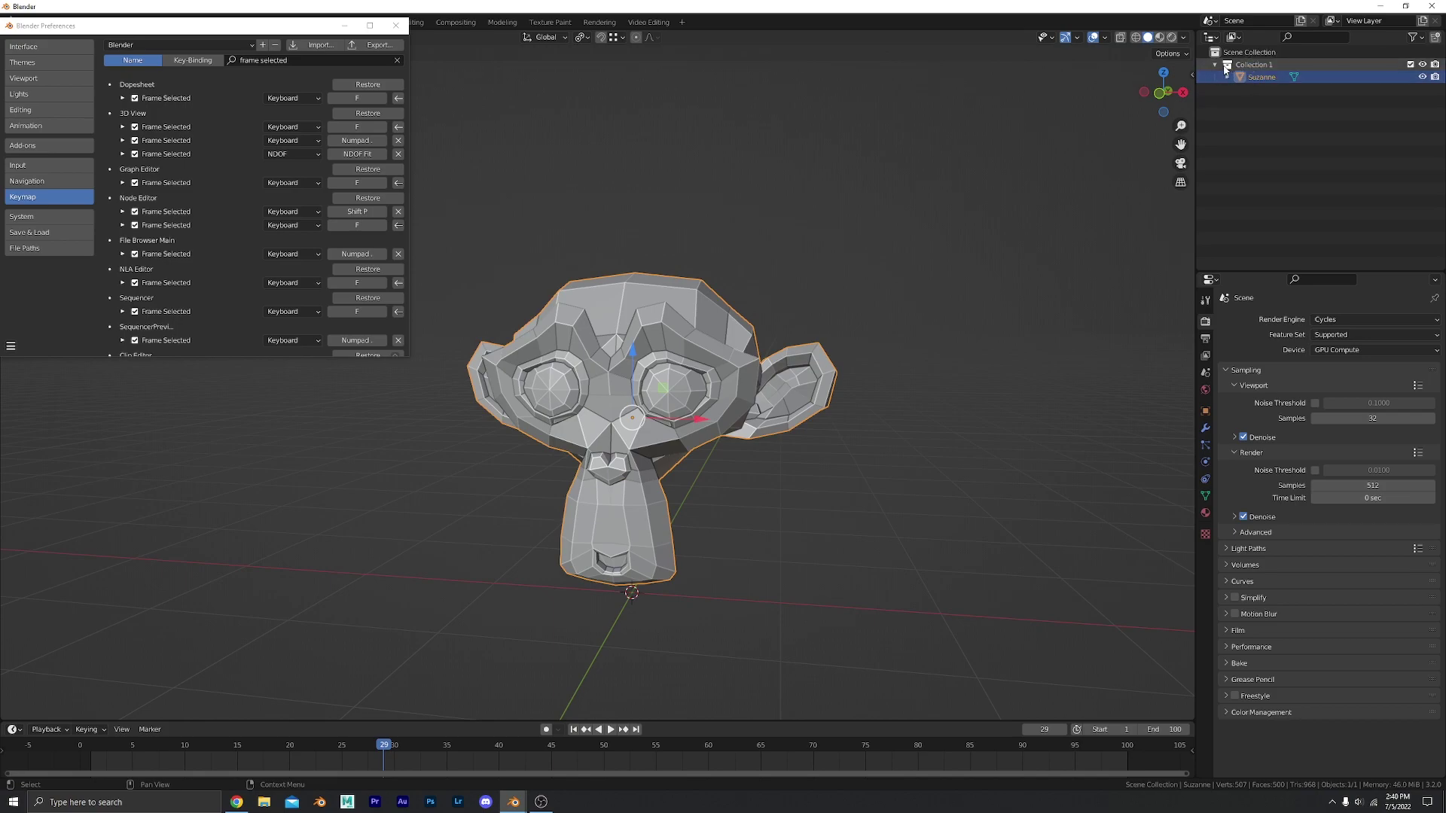
left_click(1215, 65)
left_click(1261, 64)
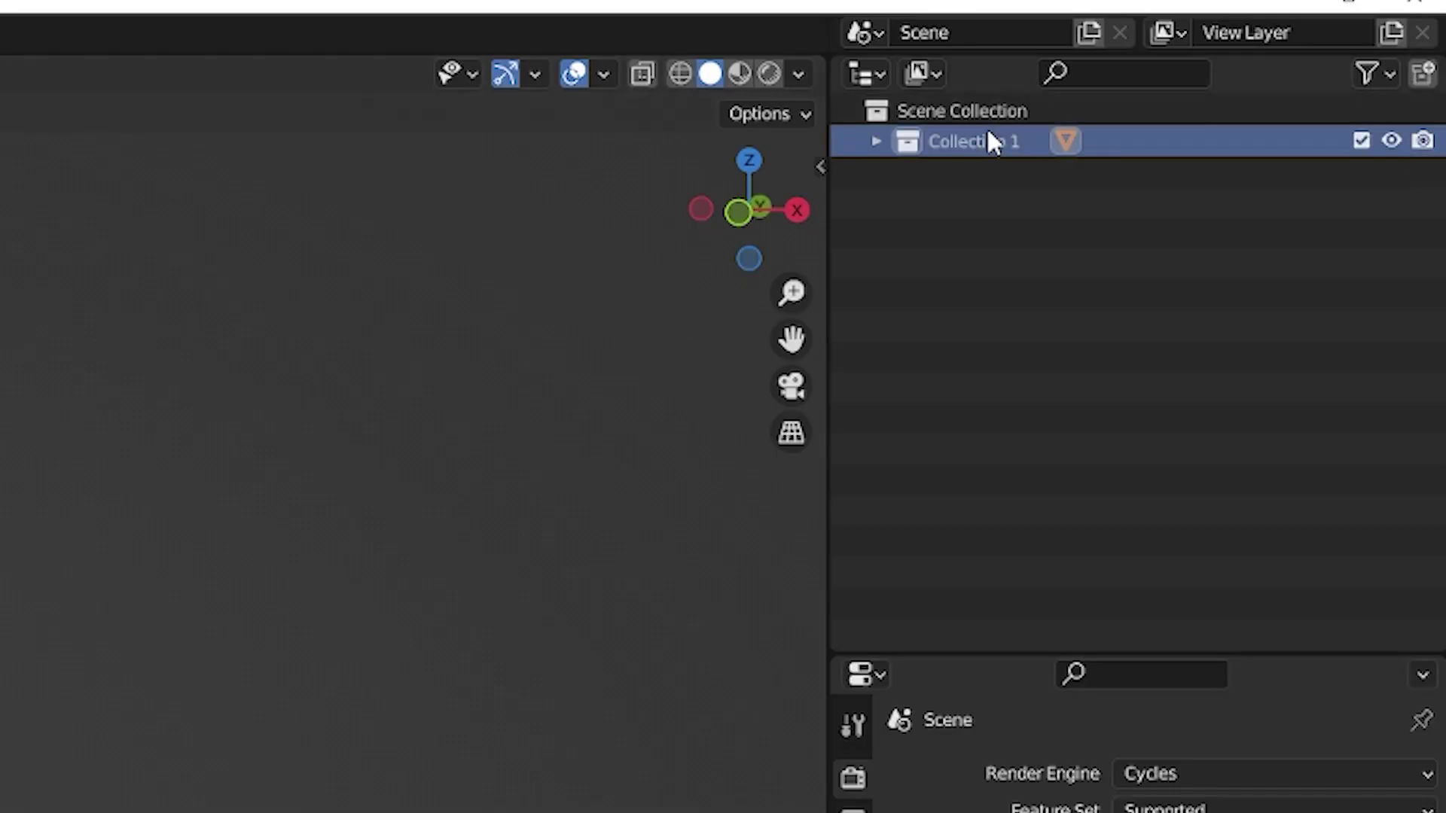
Add five more empty collections directly under the Scene Collection
left_click(1328, 111)
left_click(1423, 73)
left_click(1423, 73)
left_click(1423, 73)
left_click(1423, 73)
left_click(1423, 73)
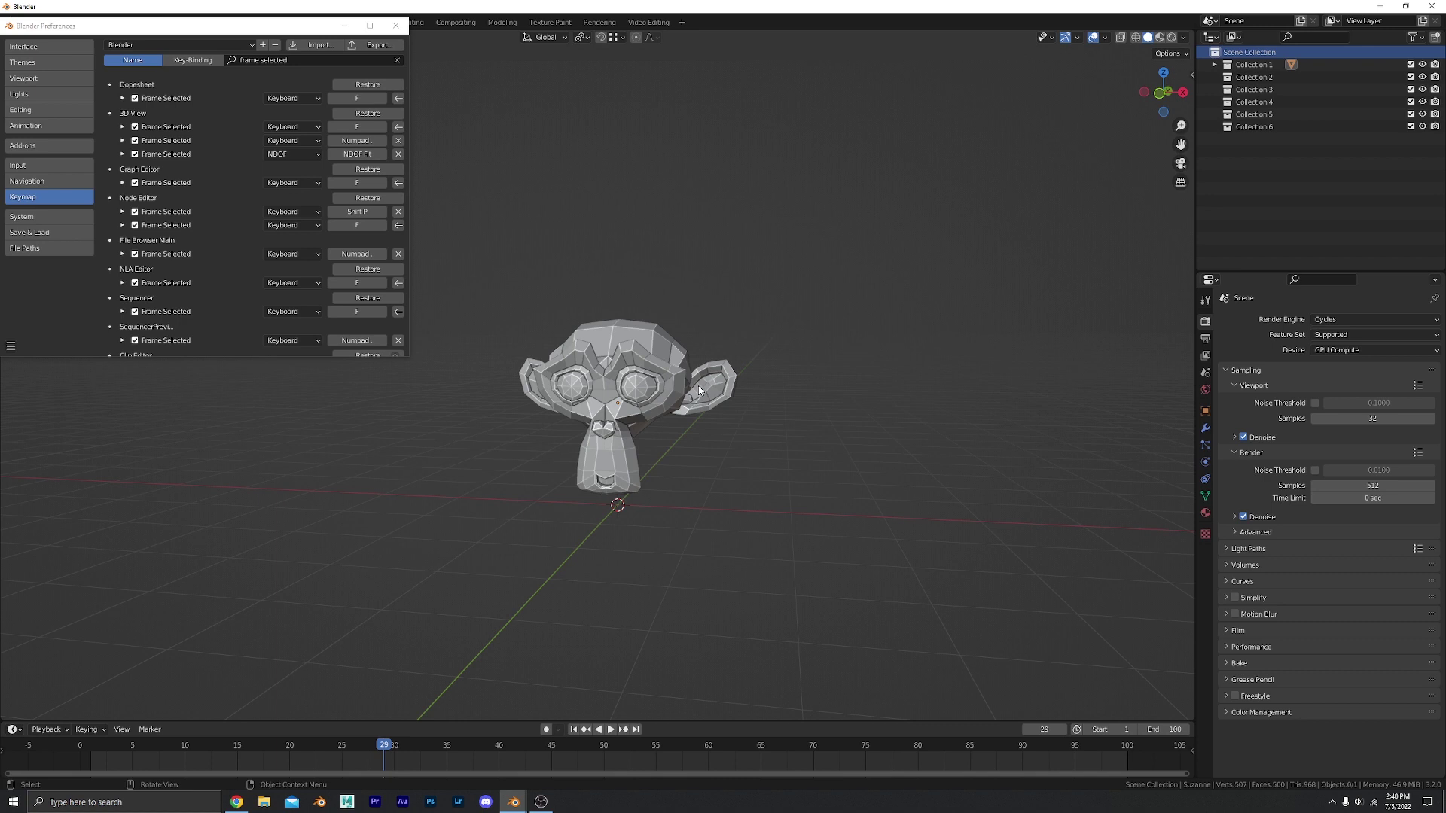
Close the Preferences, select Suzanne in the viewport and reveal the object in the Outliner
left_click(395, 24)
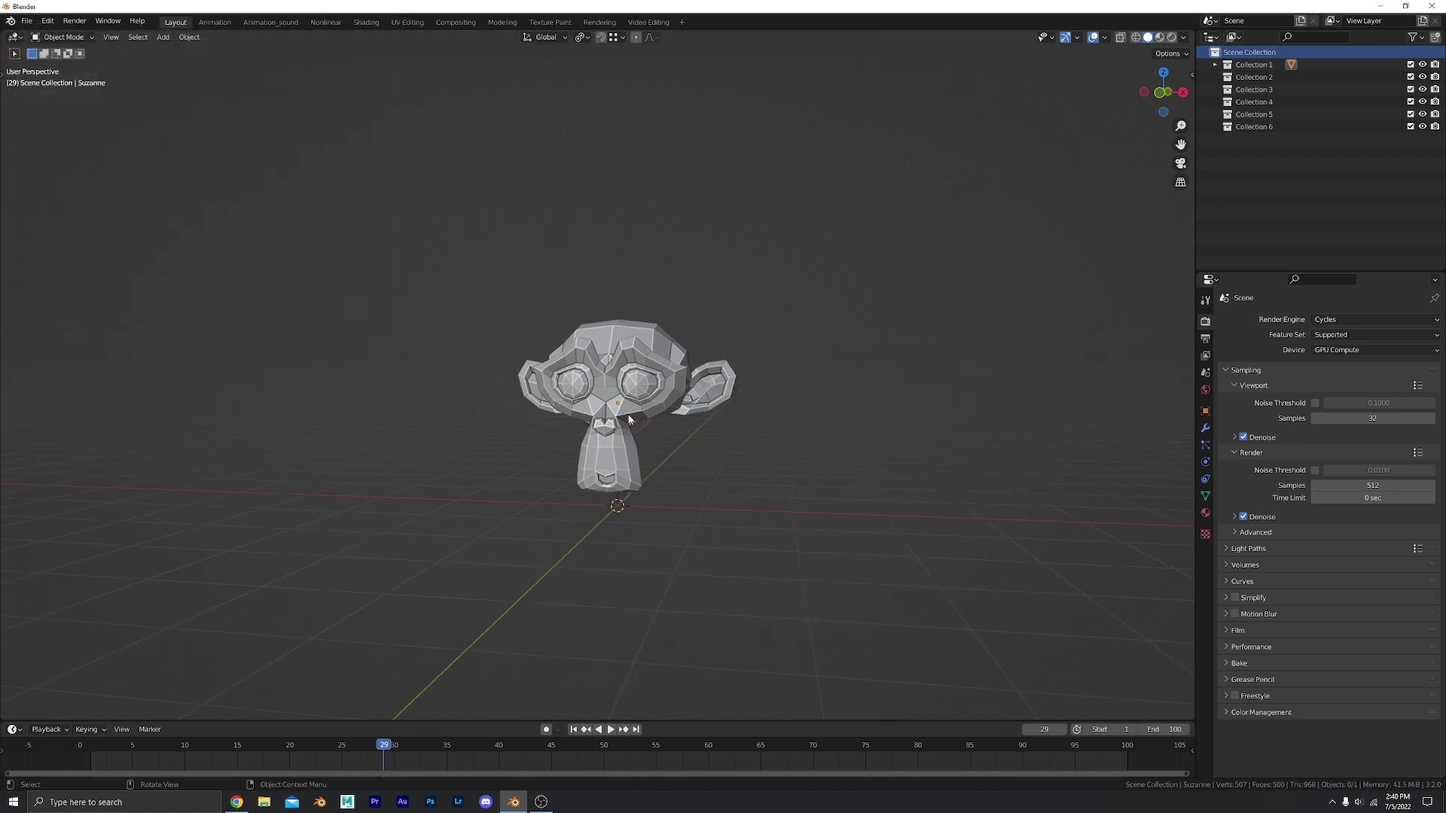
left_click(611, 347)
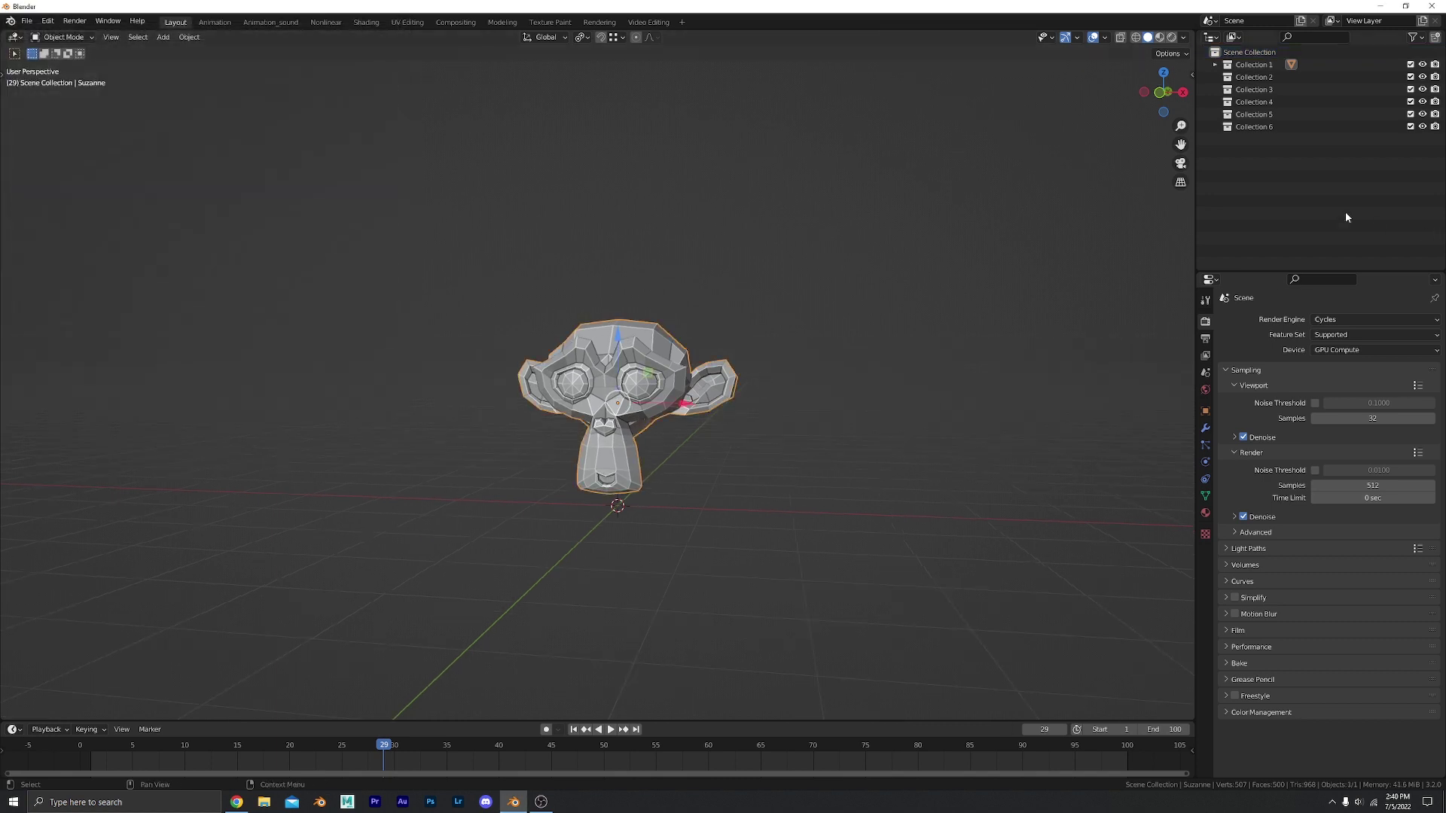
key("period")
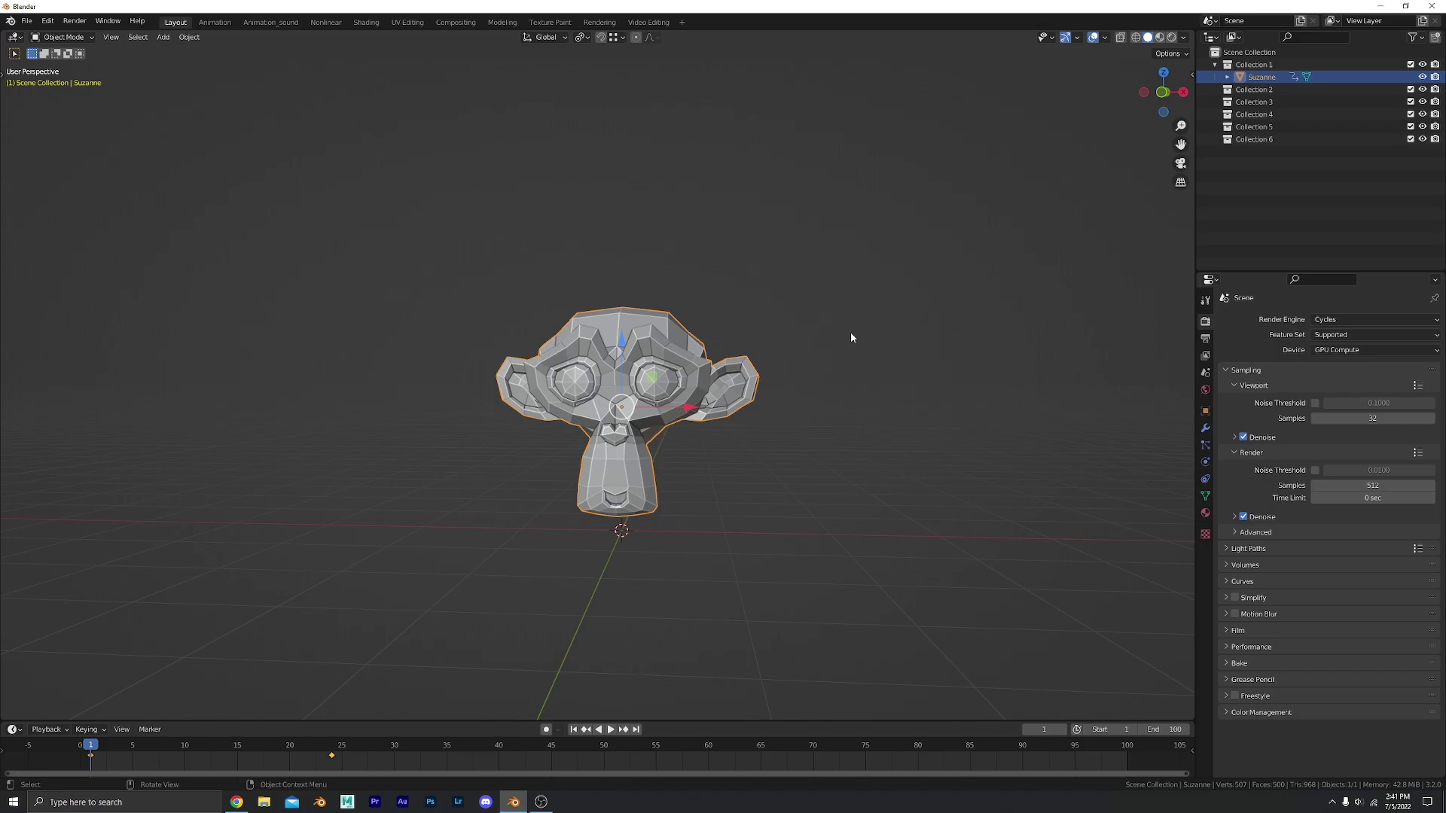
Set the output format to FFmpeg Video with an MPEG-4 container and run a viewport render of the animation
left_click(1205, 338)
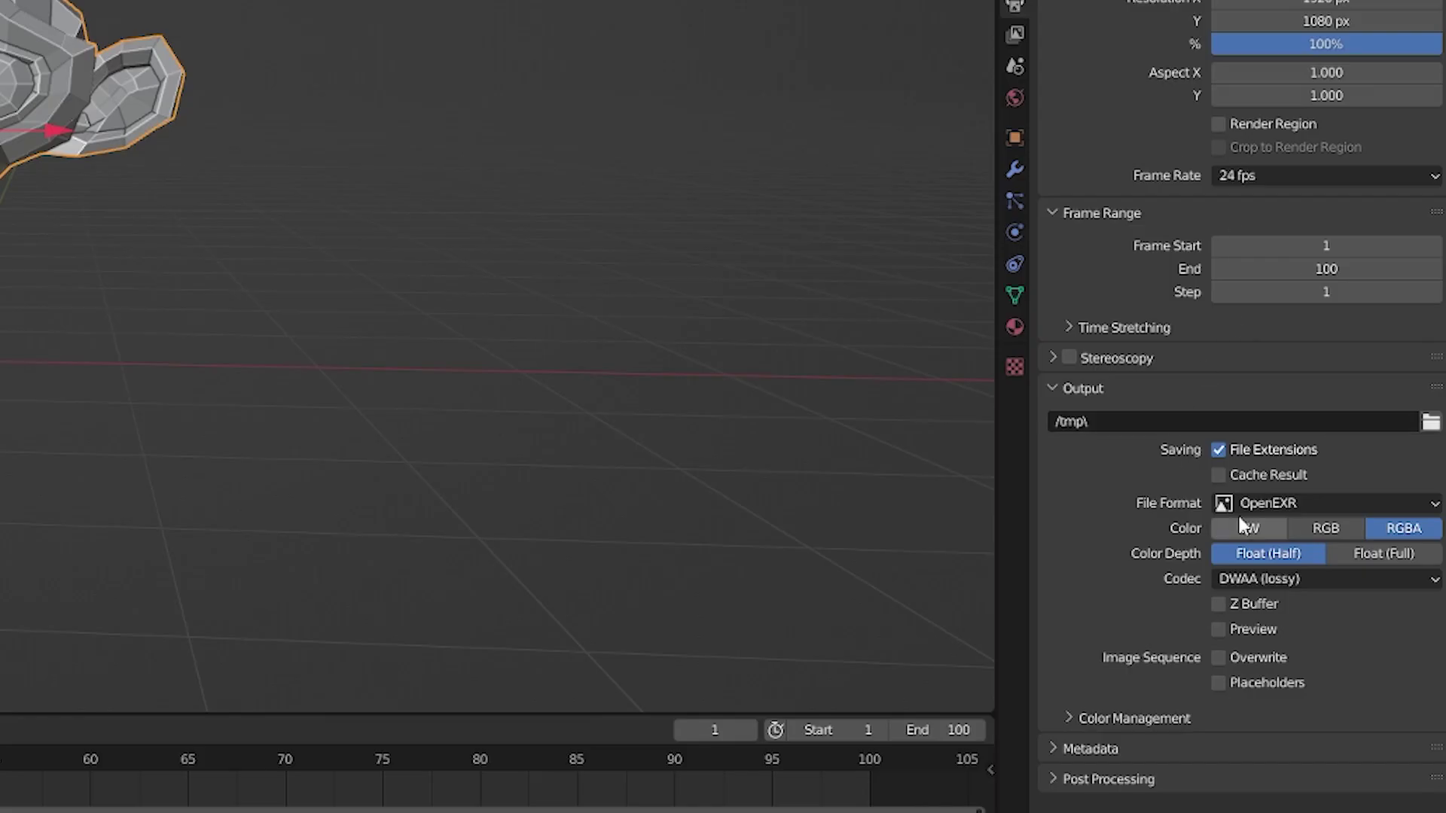
left_click(1336, 607)
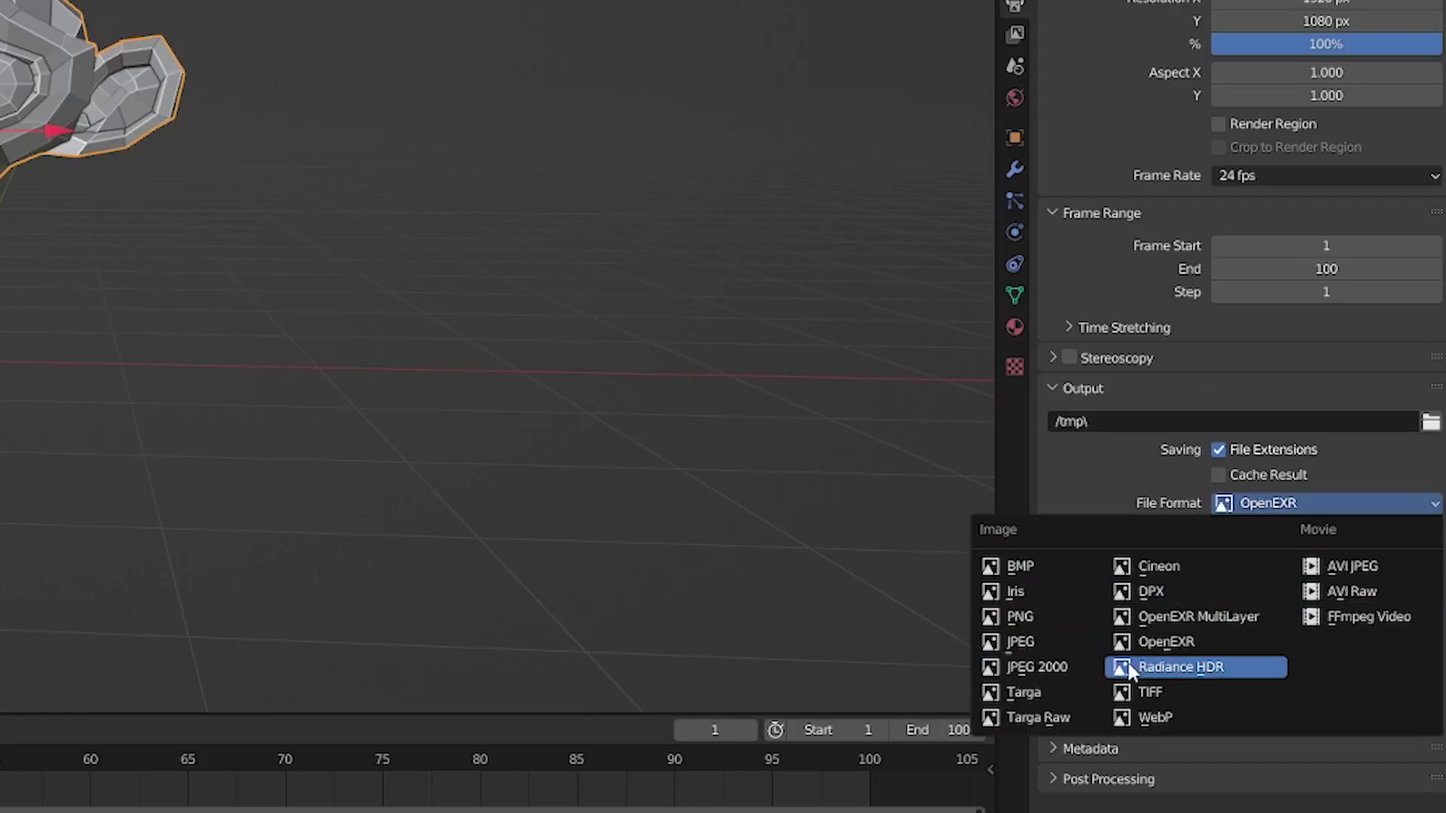
left_click(1327, 616)
left_click(1101, 591)
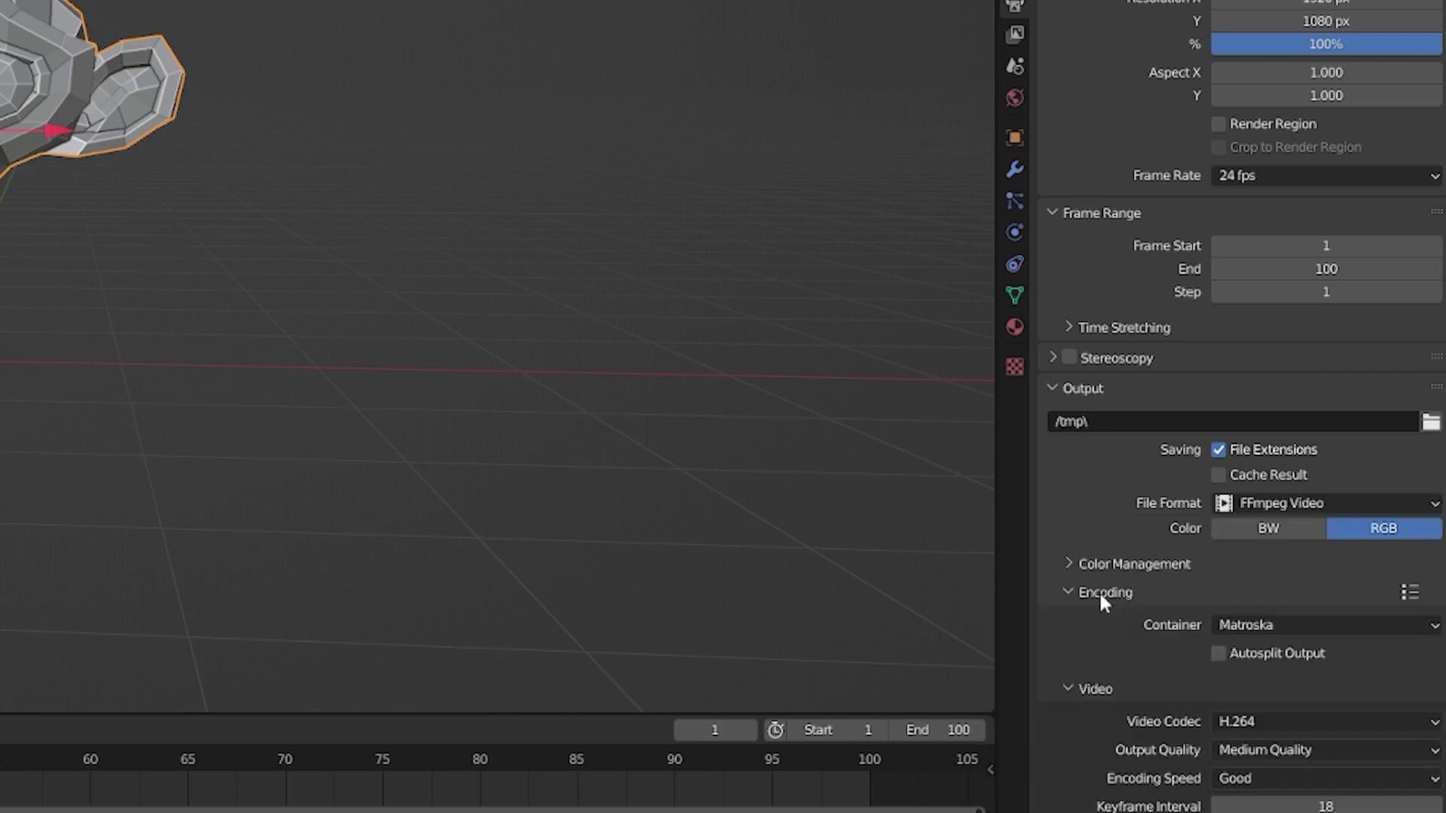
left_click(1223, 625)
left_click(1261, 548)
left_click(225, 36)
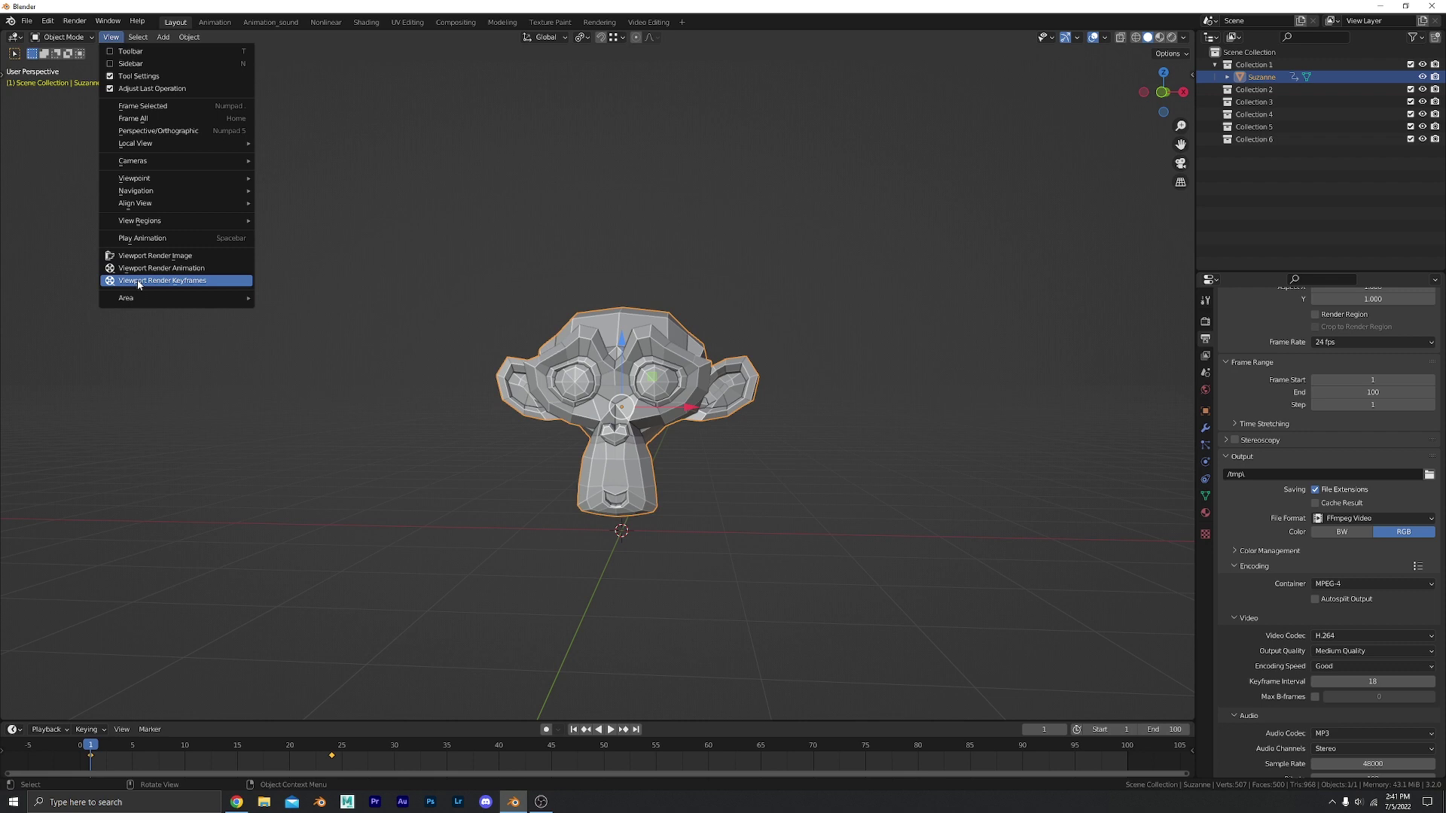
left_click(149, 269)
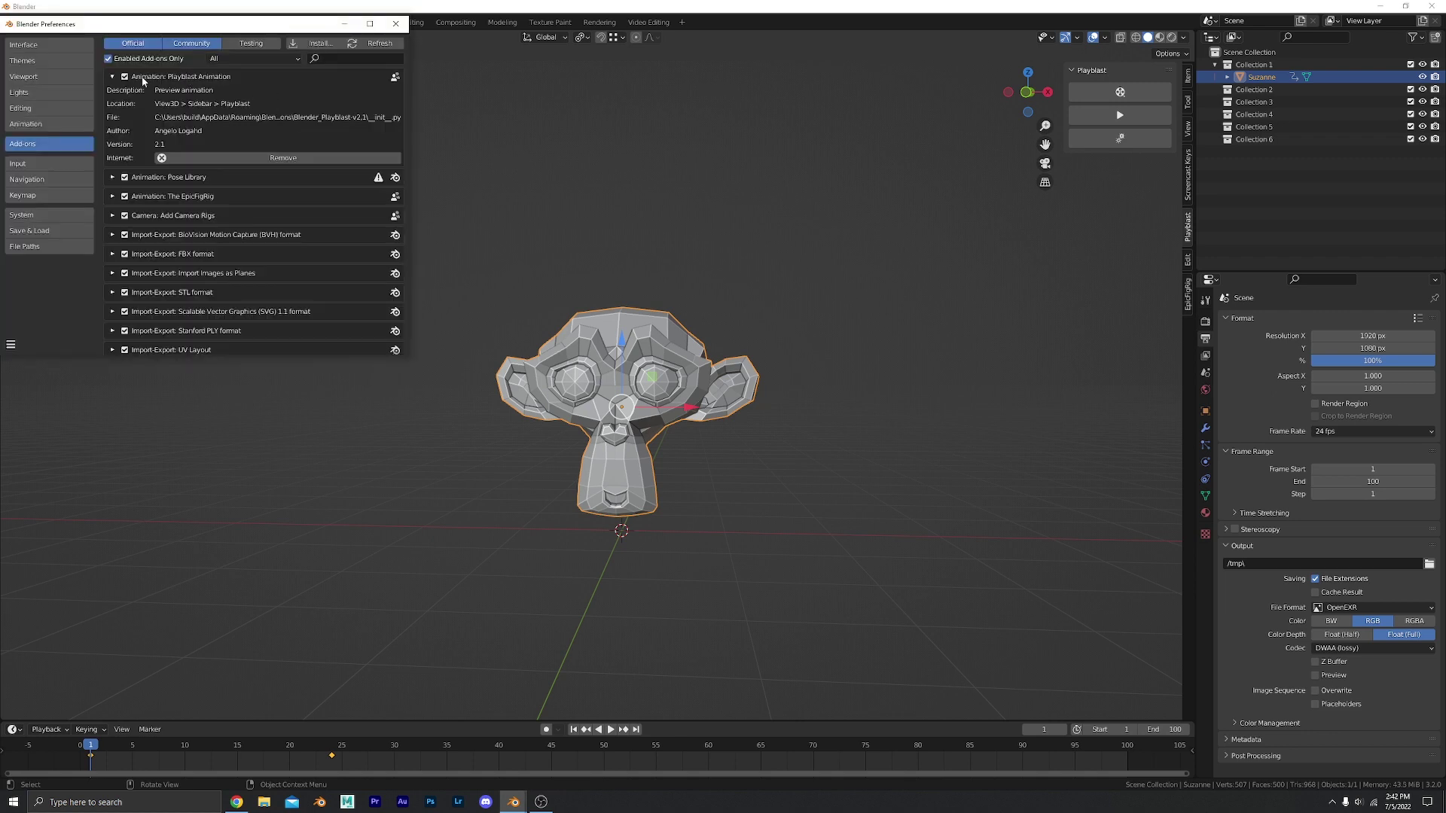
Close the Preferences, expand the Playblast settings and set the video format to MPEG-4
left_click(396, 24)
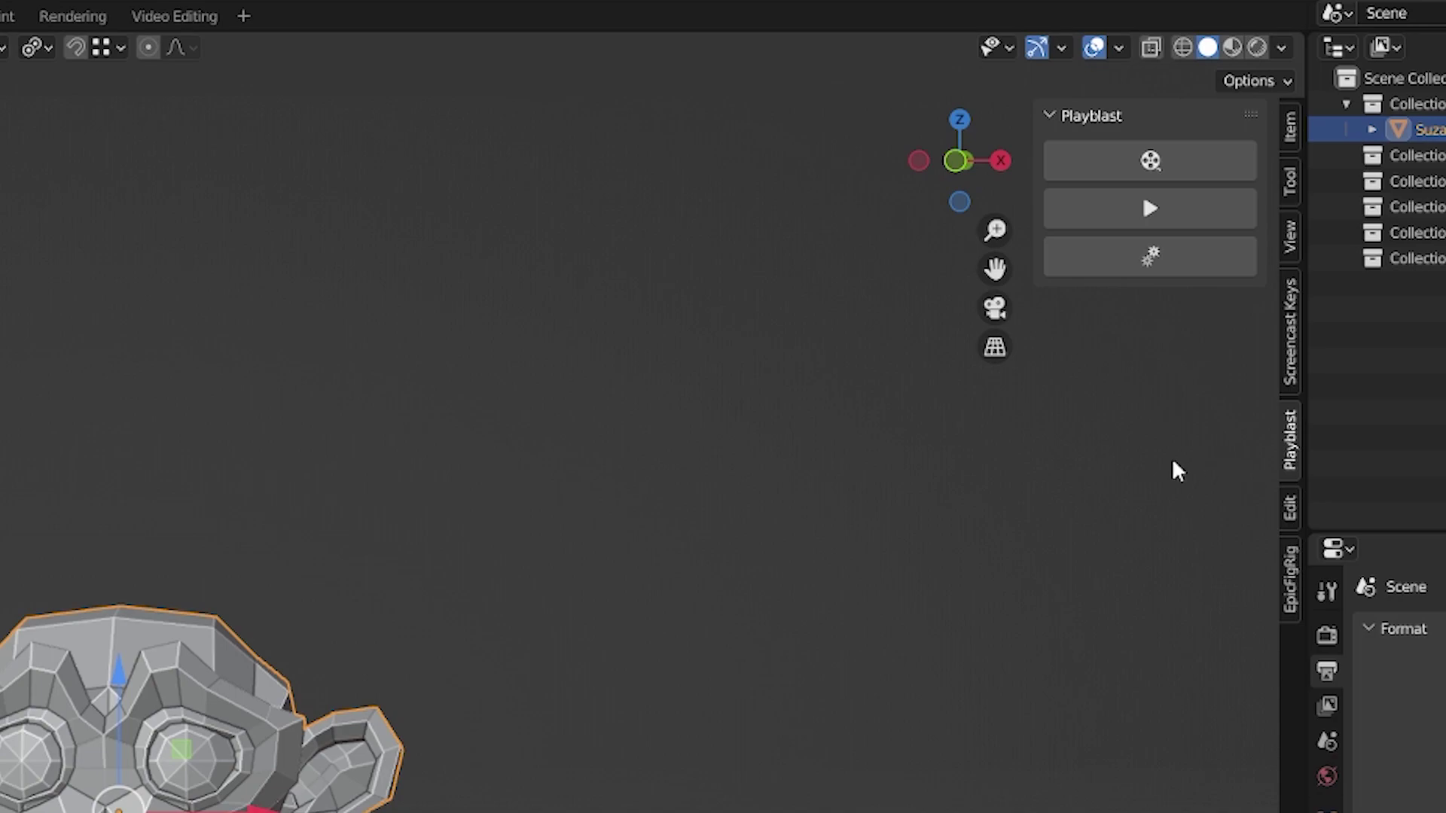
left_click(1133, 255)
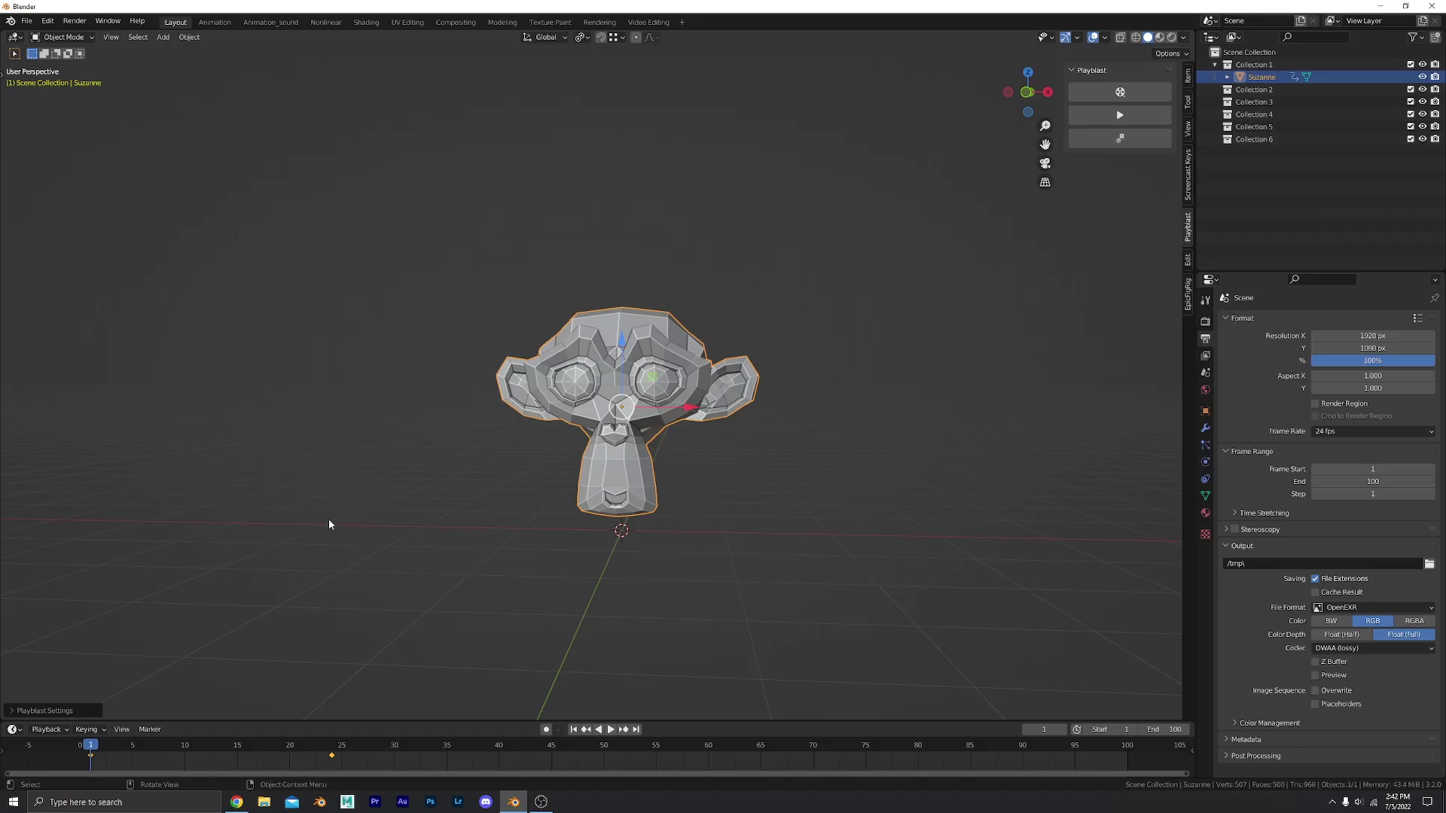
left_click(45, 710)
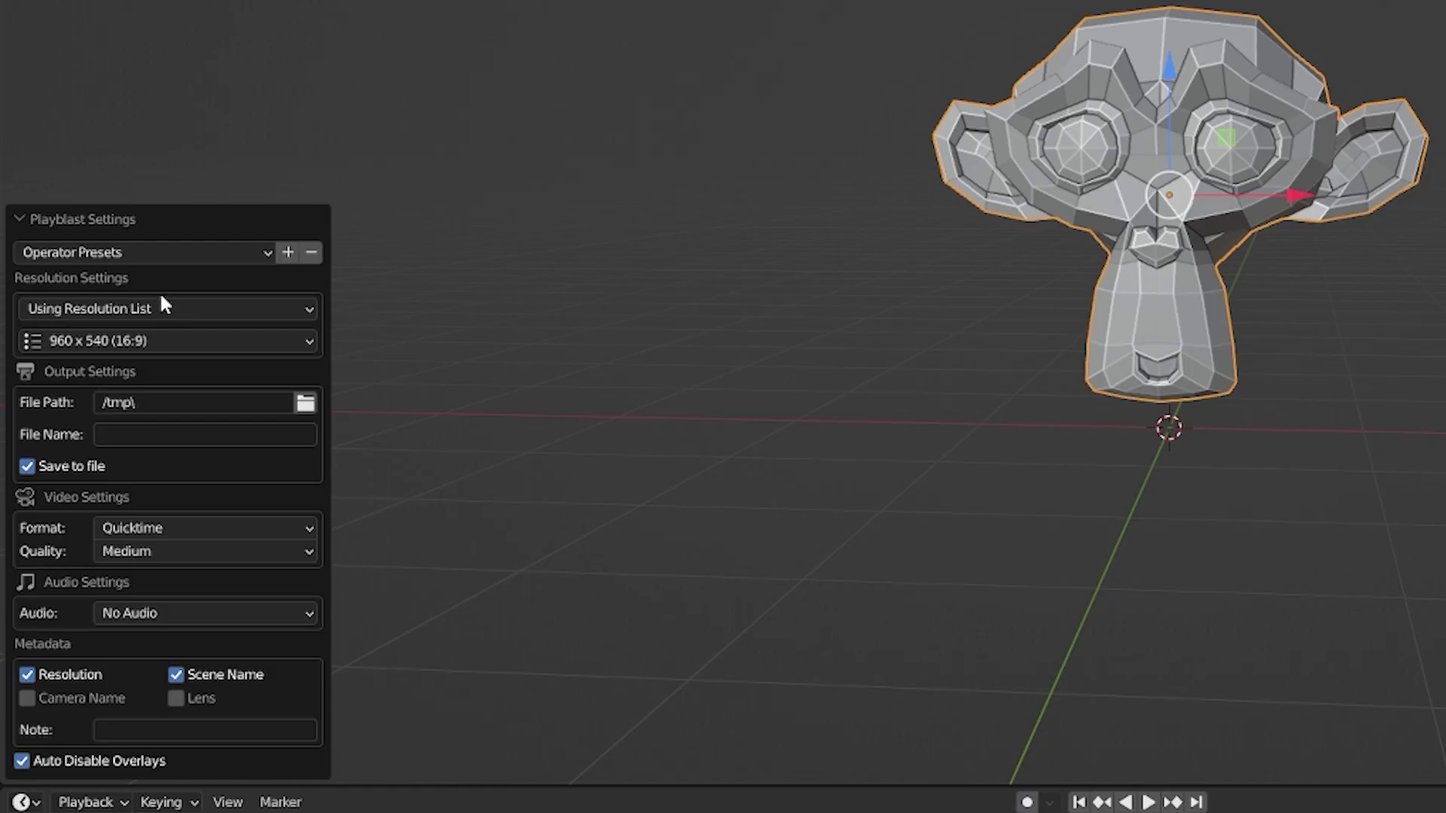
left_click(85, 462)
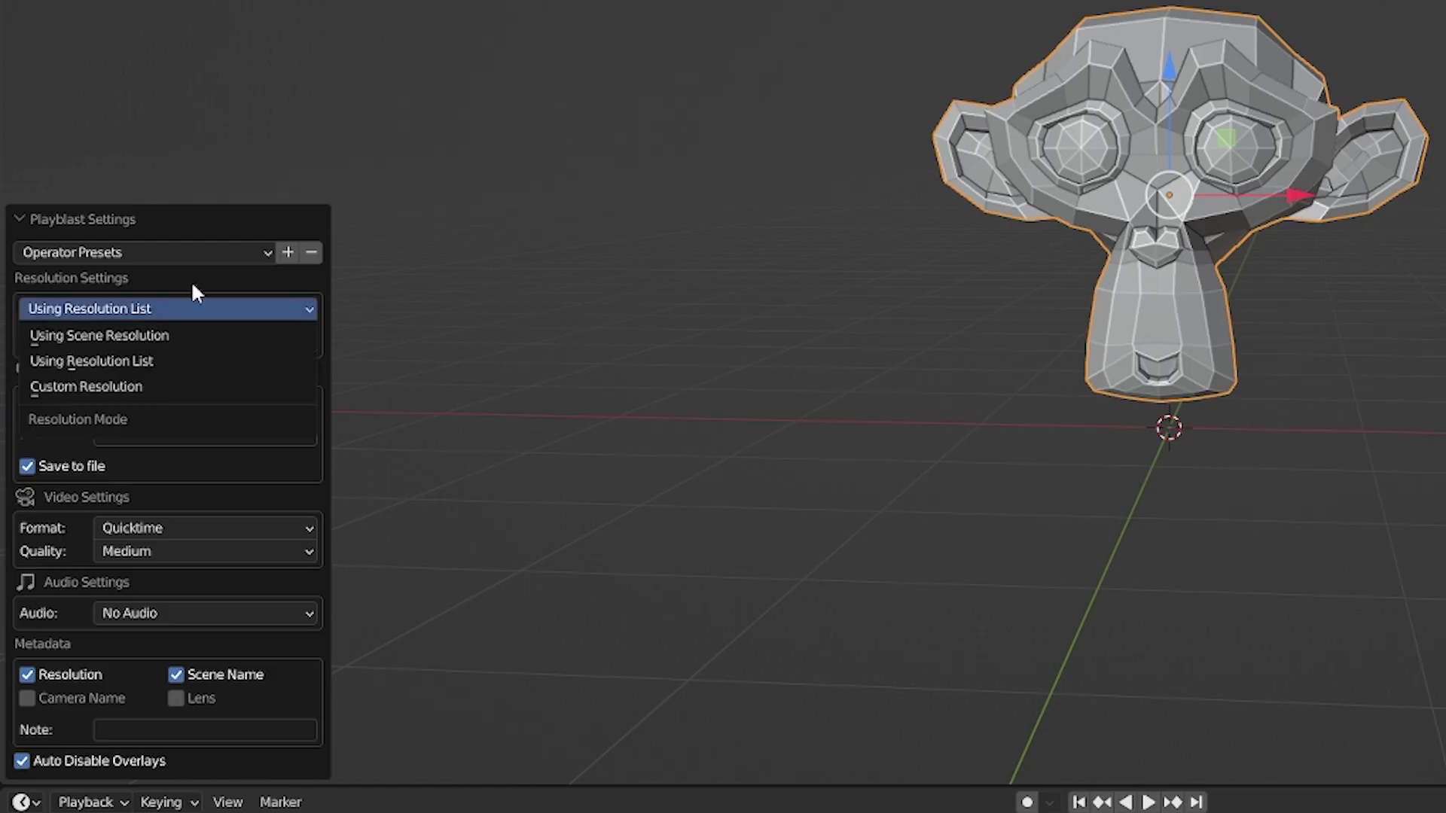
left_click(194, 294)
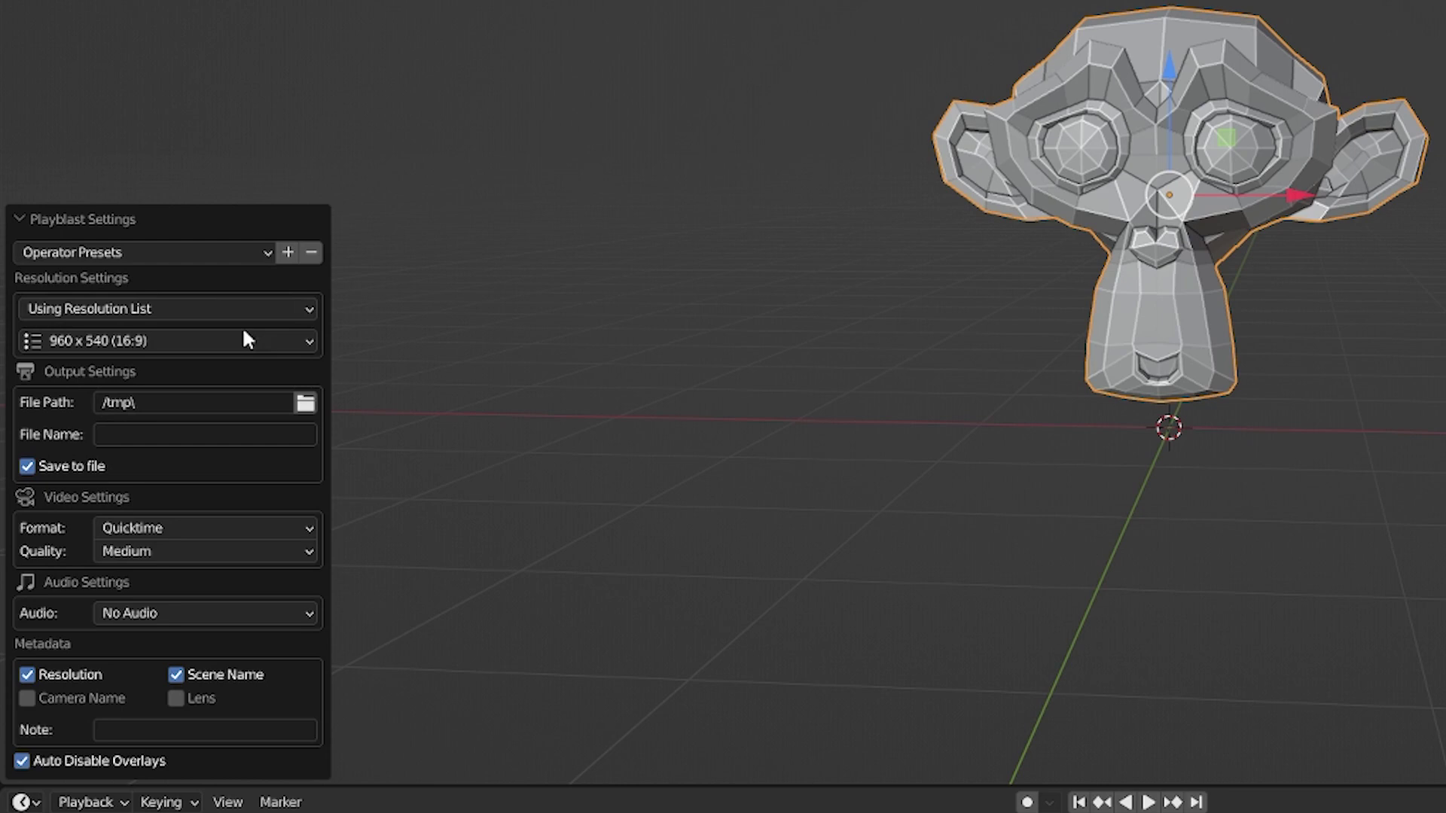
left_click(217, 341)
Load the Pacman preset in the Playblast settings and switch to the butterfly2 preset
left_click(250, 253)
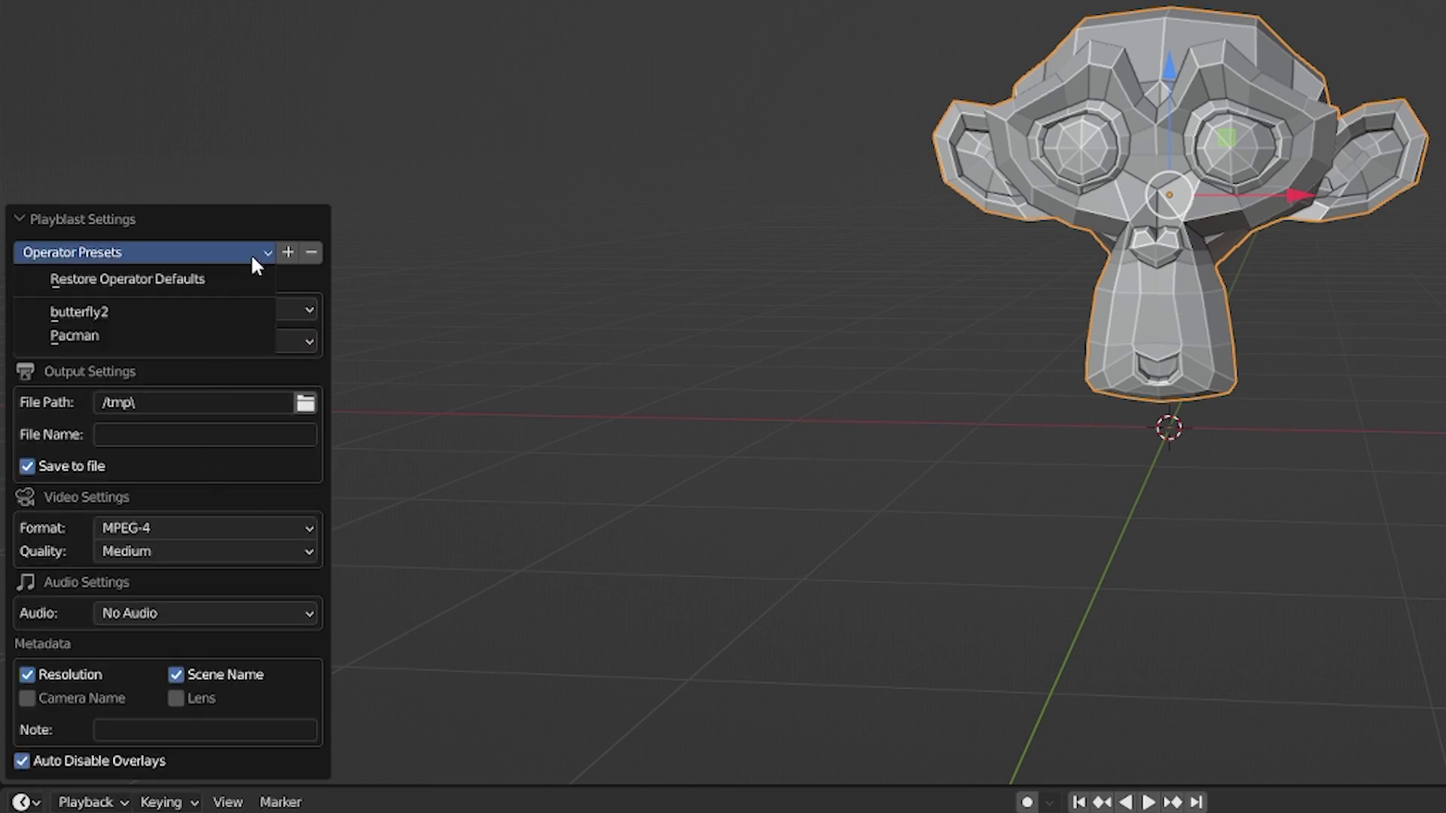
left_click(174, 333)
left_click(259, 249)
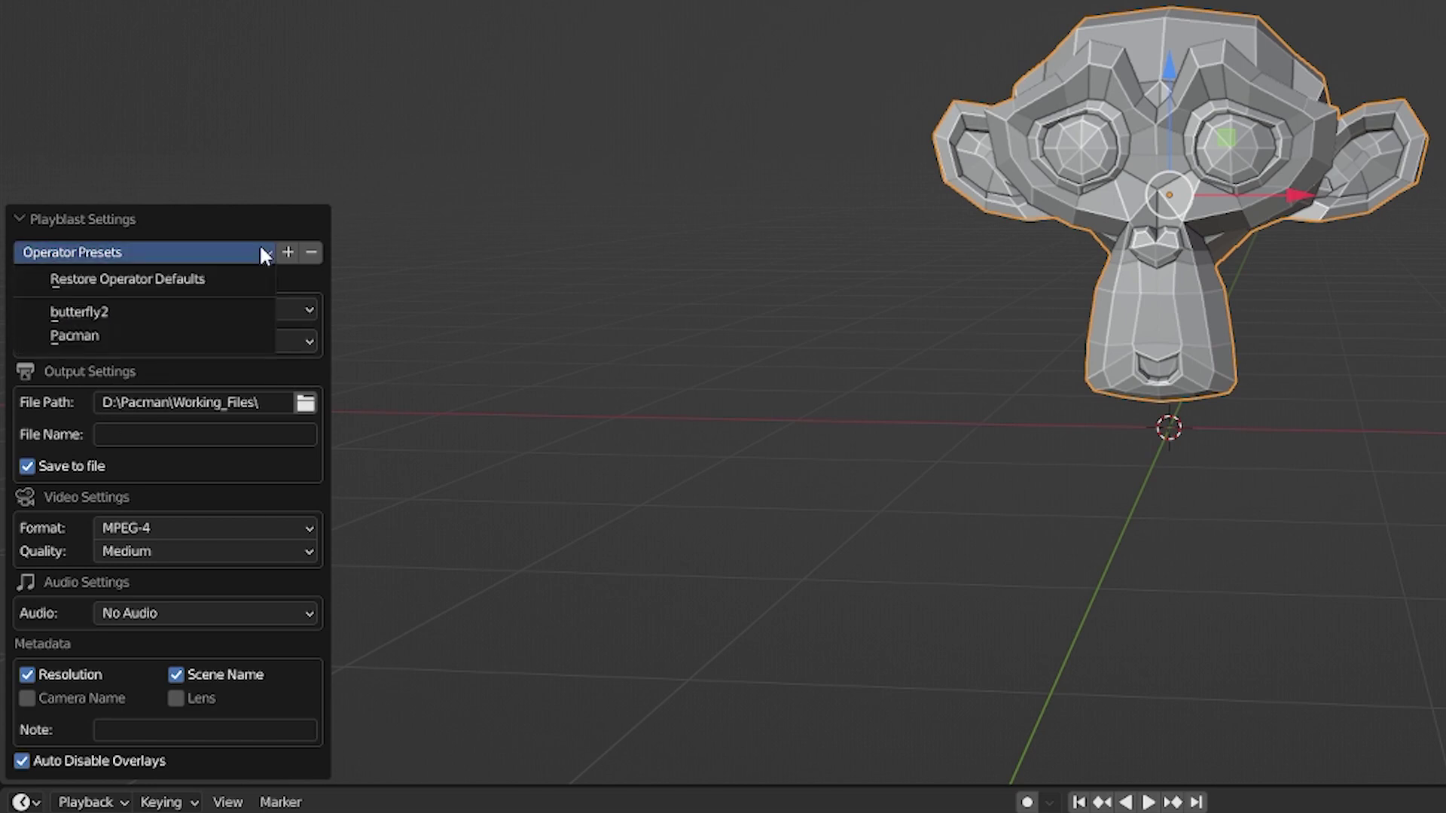
left_click(156, 309)
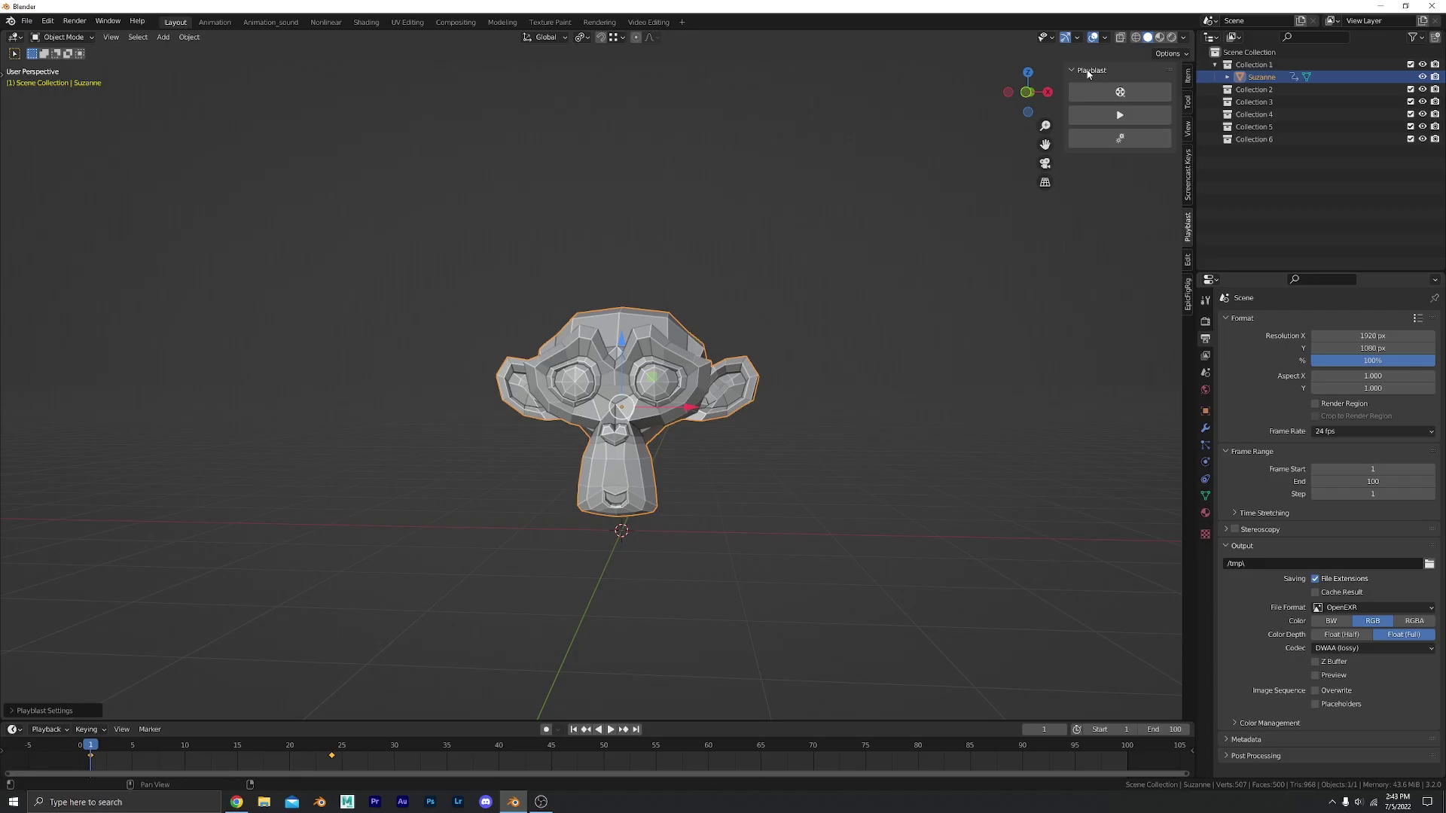
Set the scene's render output file format to FFmpeg Video
left_click(1372, 607)
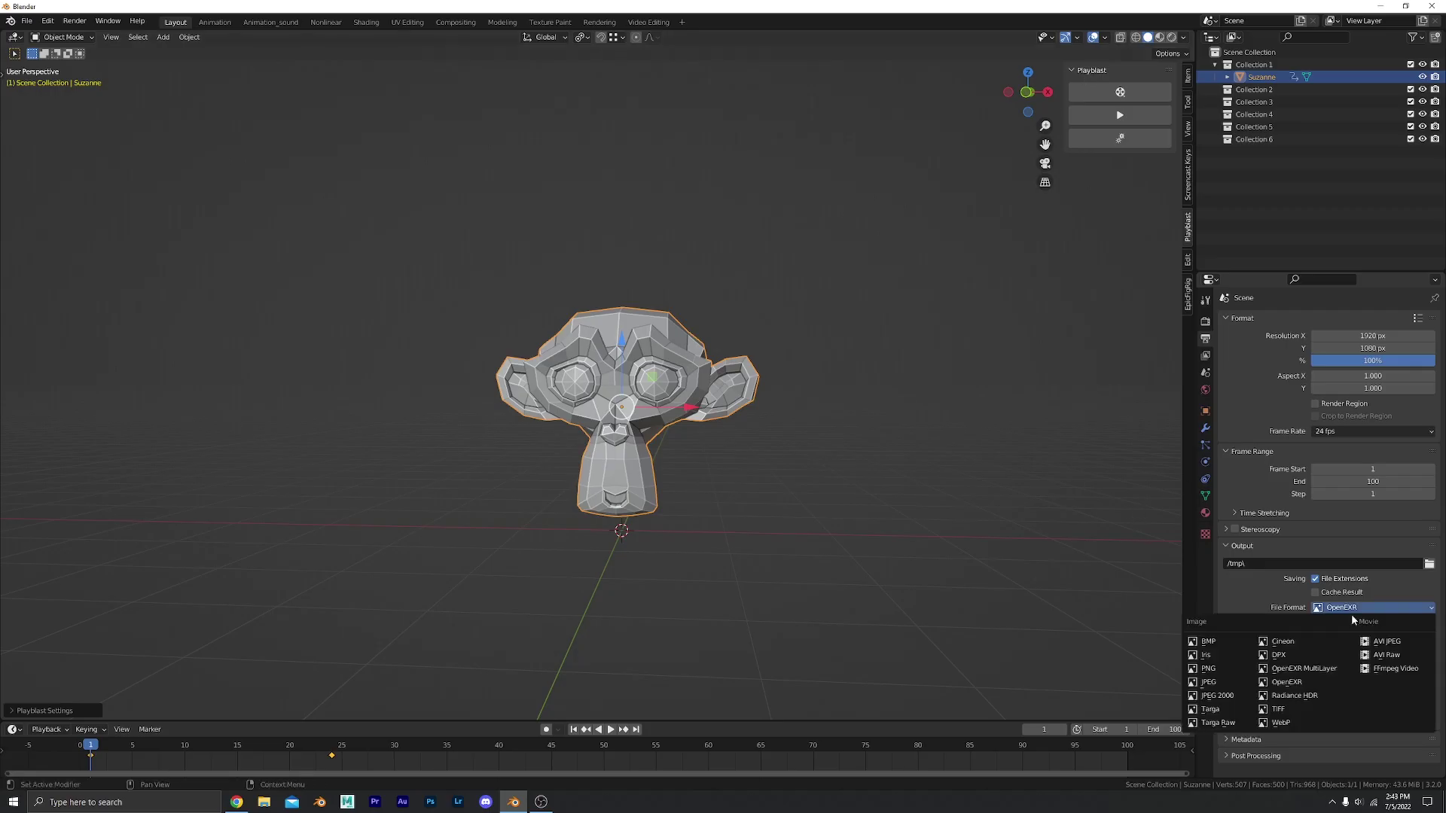
left_click(1393, 669)
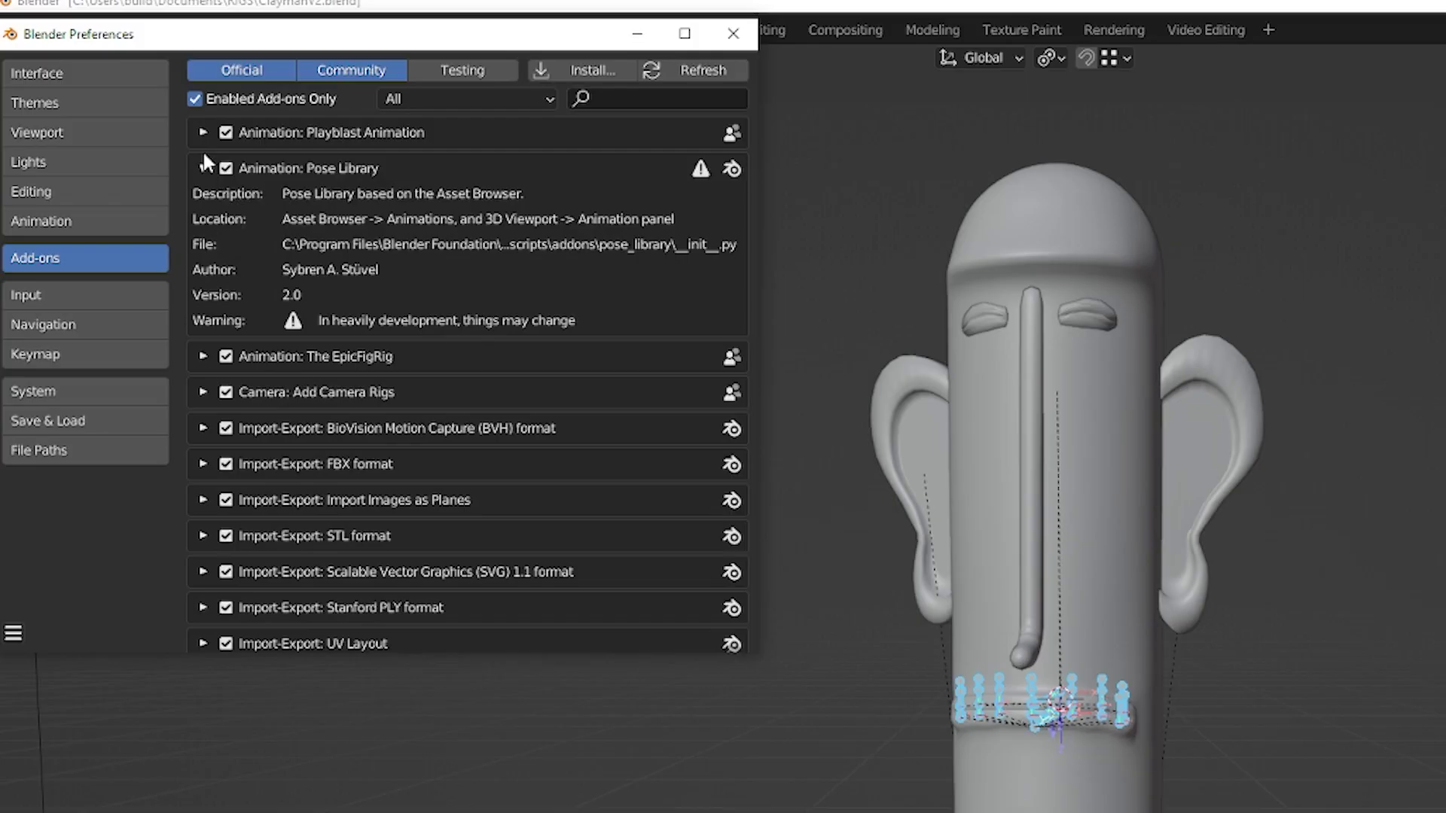
Show all add-ons instead of only enabled ones, search for "pose" to locate Pose Library, and close the Preferences
left_click(108, 60)
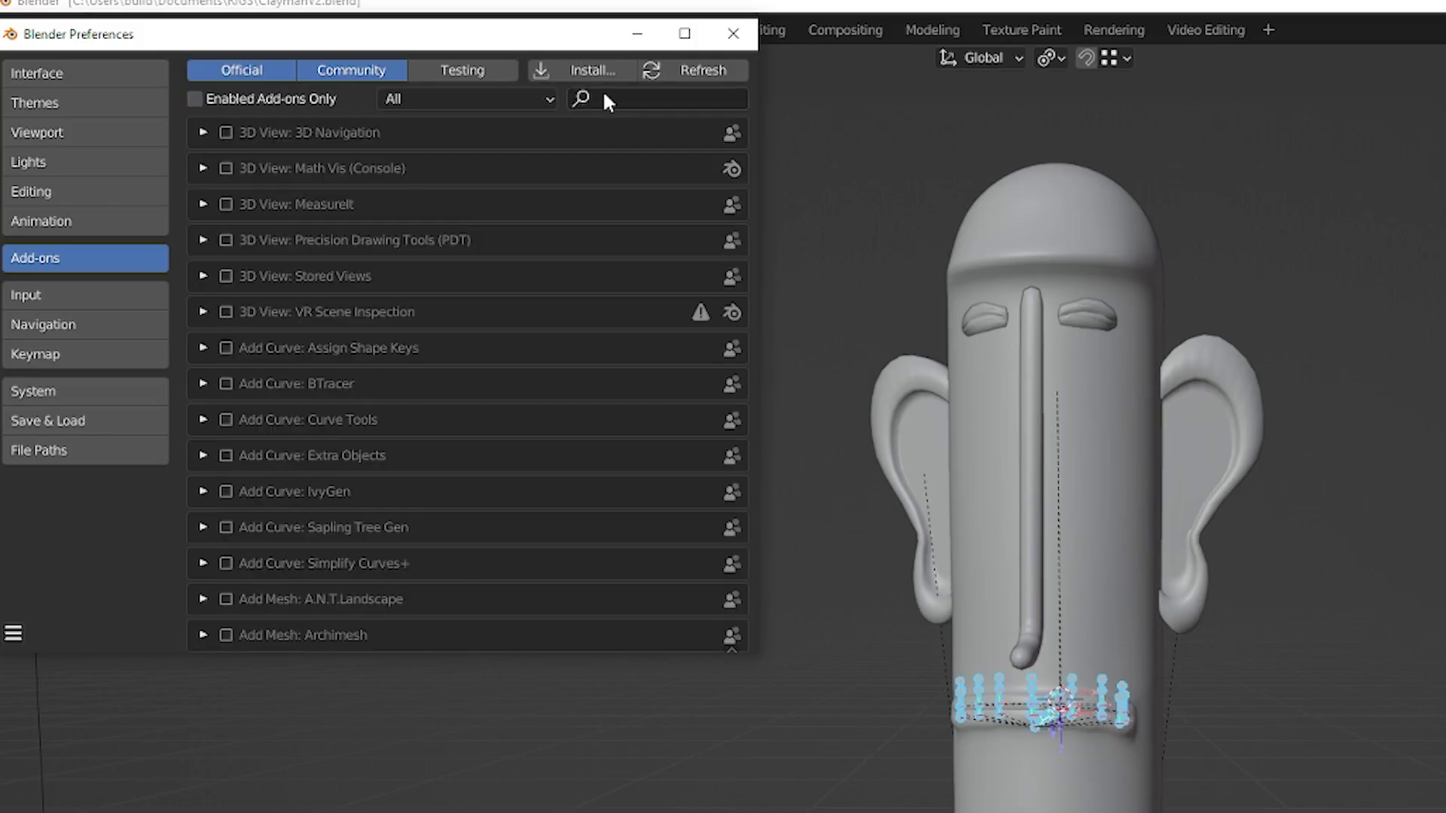
left_click(606, 102)
type("pose")
left_click(200, 131)
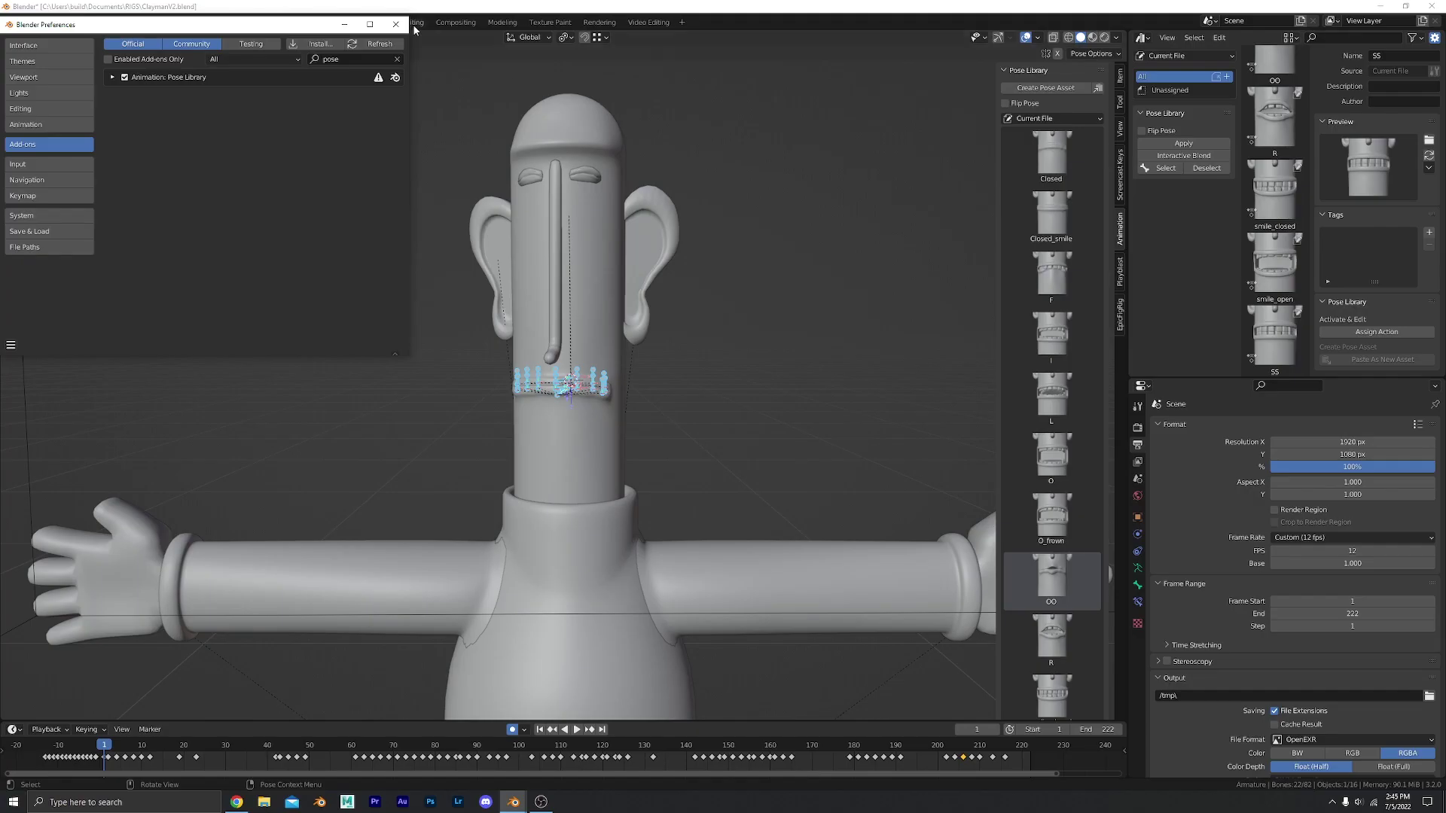
left_click(395, 24)
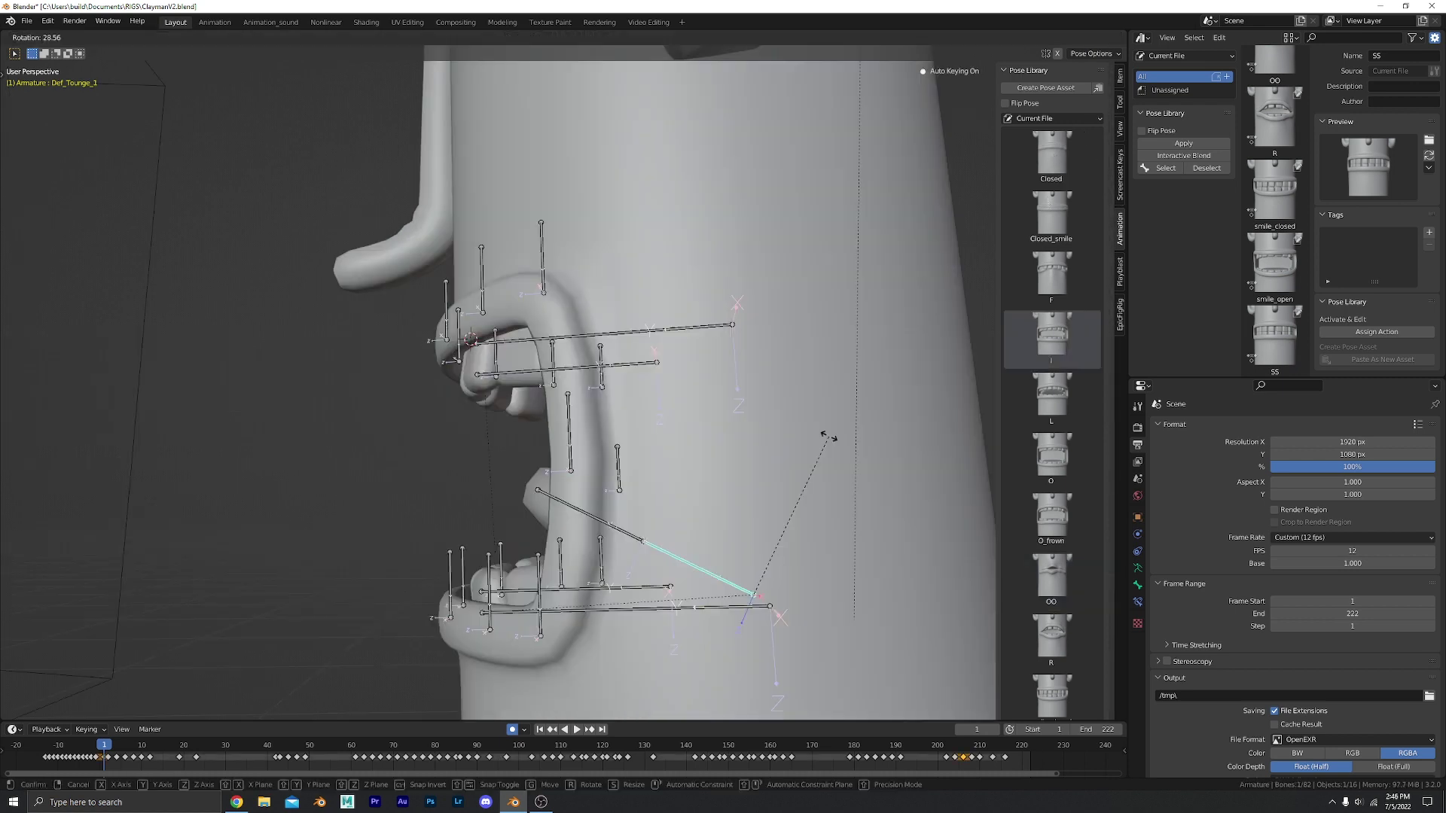
Pose the tongue sticking out of the open mouth by rotating and moving the Def_Tounge_1 and Def_Tounge_2 bones
key("r")
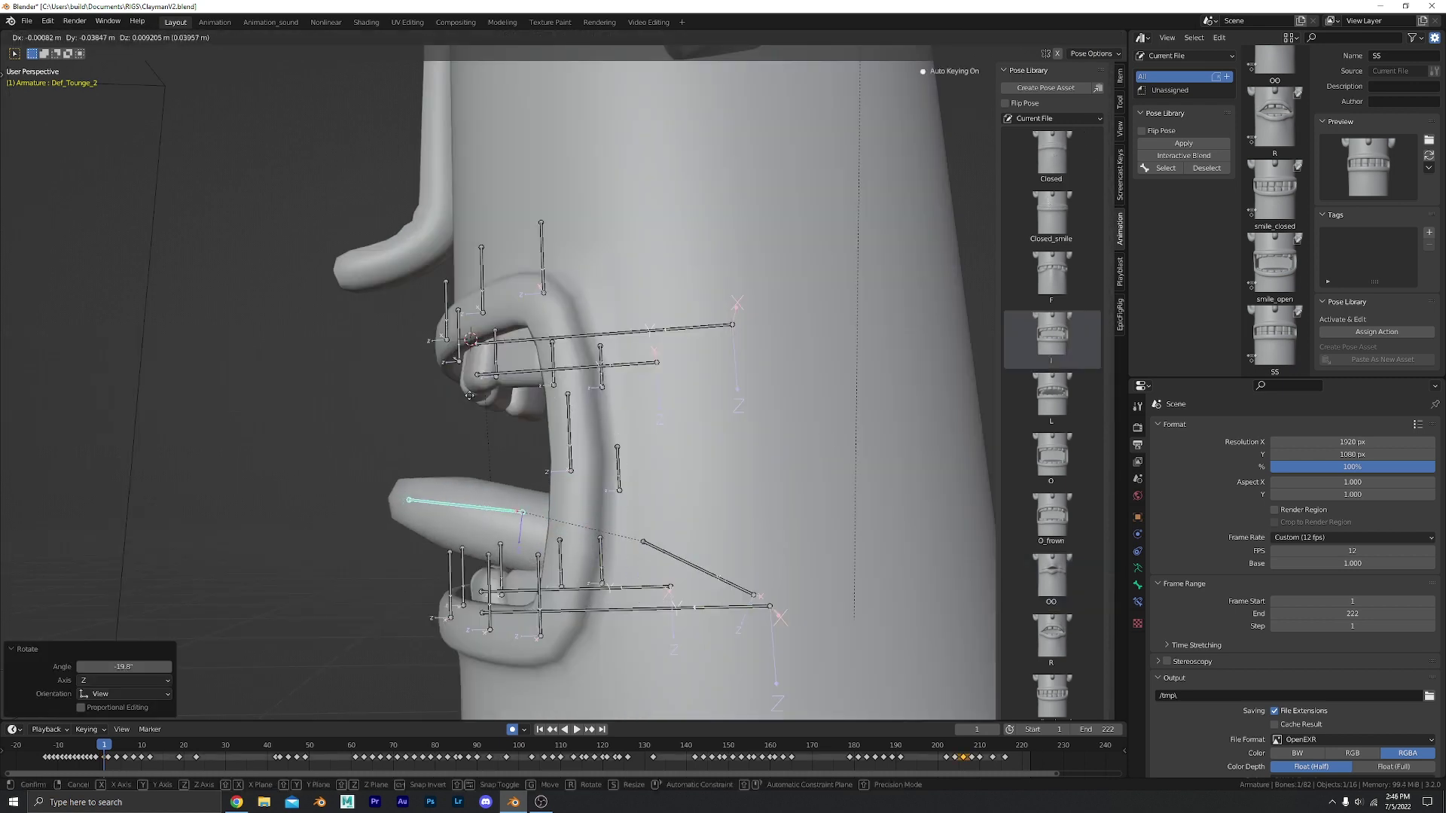
left_click(338, 344)
left_click(658, 549)
key("g")
left_click(632, 536)
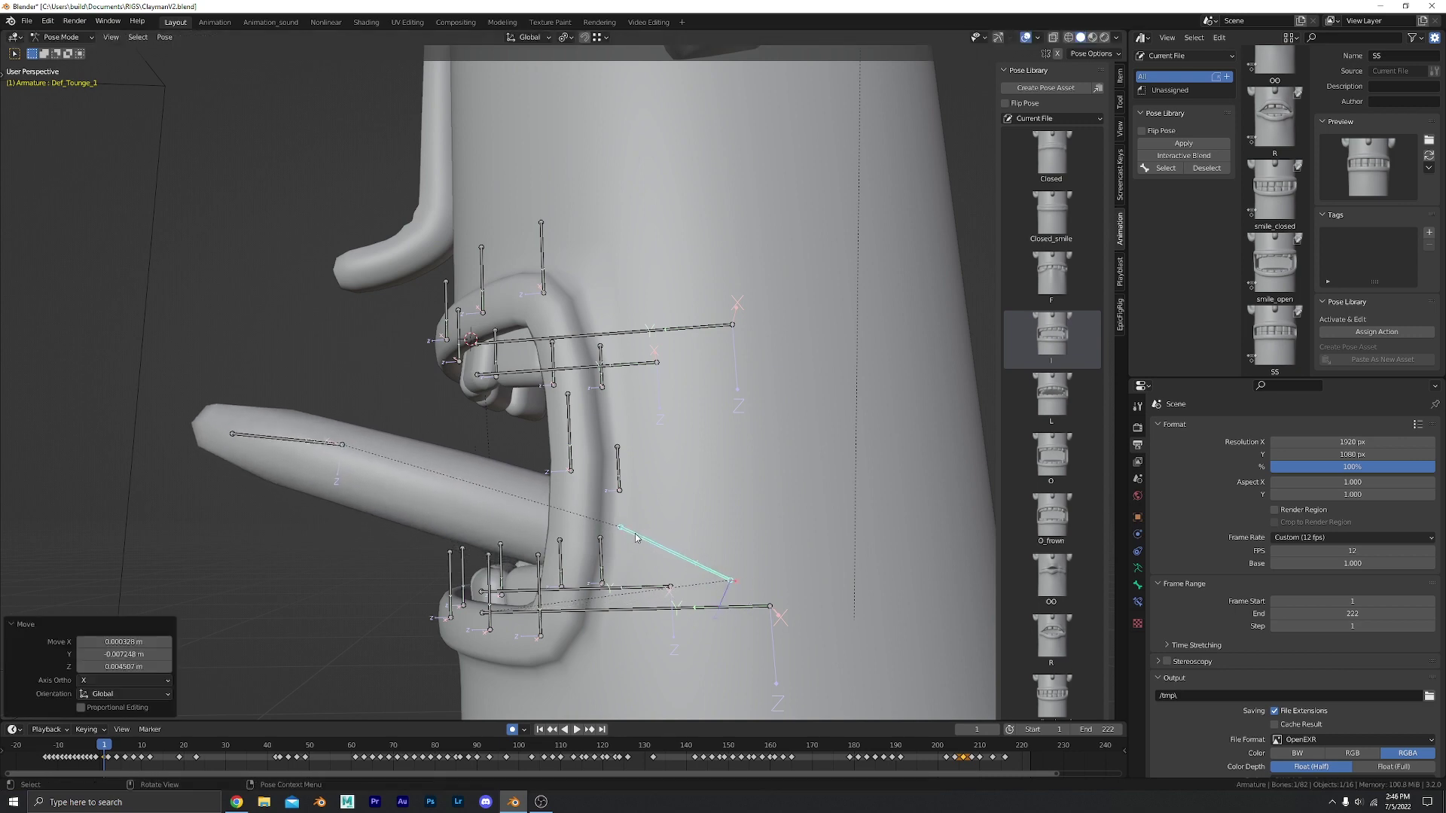
Select all bones of the mouth rig in Pose Mode from a front-facing view
middle_click_drag(455, 484, 607, 487)
scroll(607, 487, "down", 2)
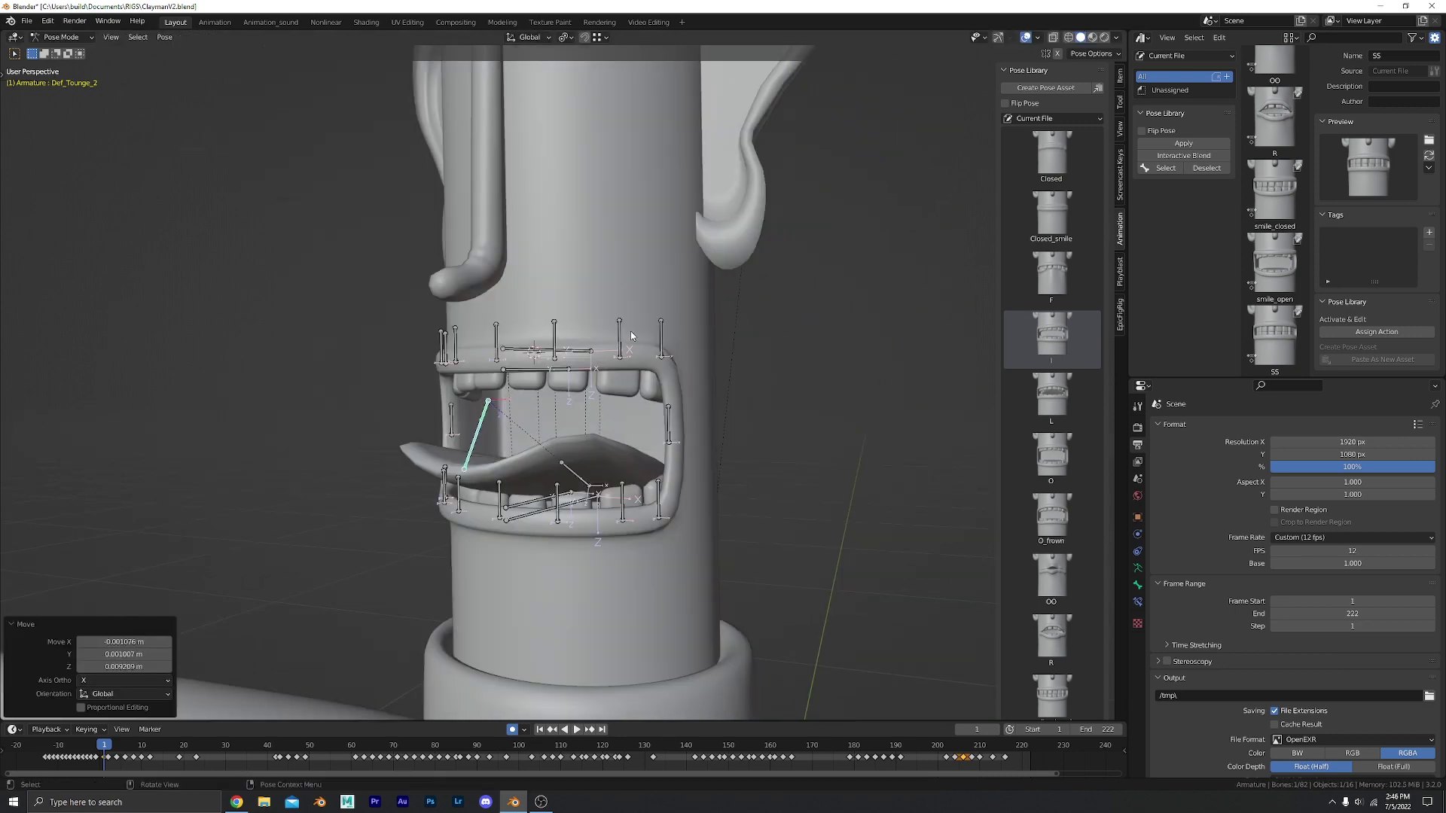
key("a")
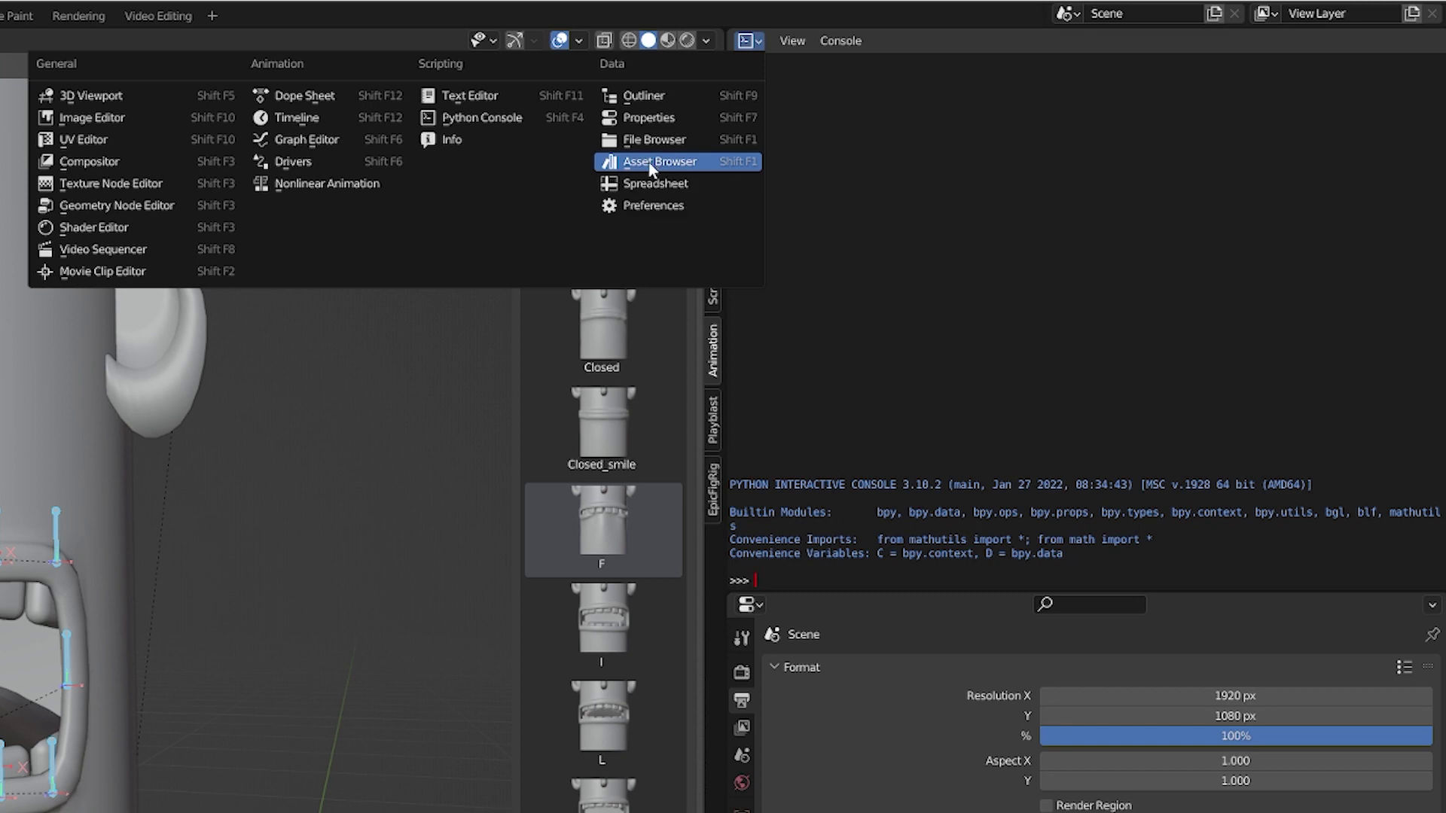
Replace the Python console with the Asset Browser and regenerate the tongue pose asset's preview image from a close-up of the mouth
left_click(648, 161)
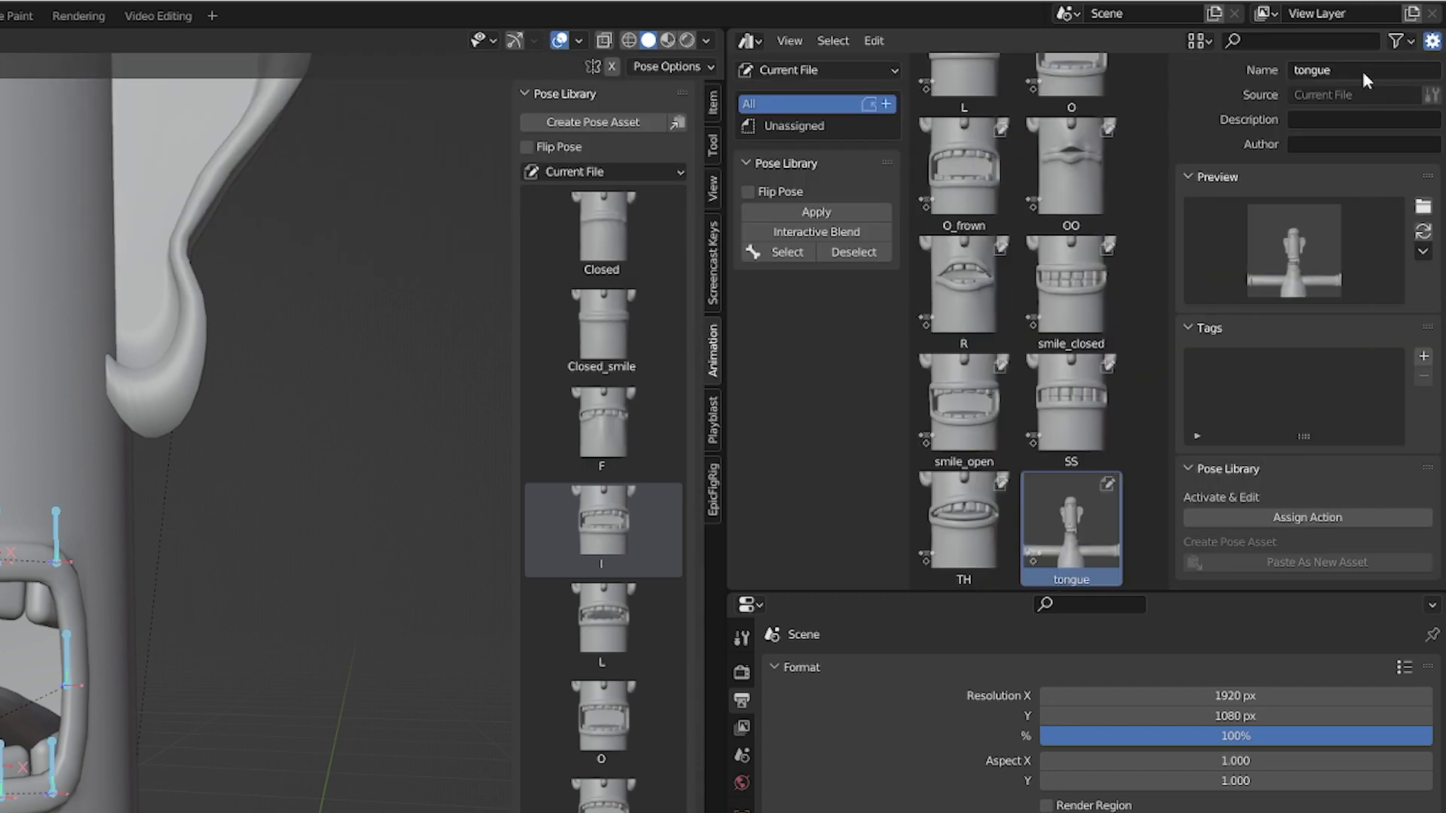
left_click(1305, 120)
scroll(23, 655, "up", 4)
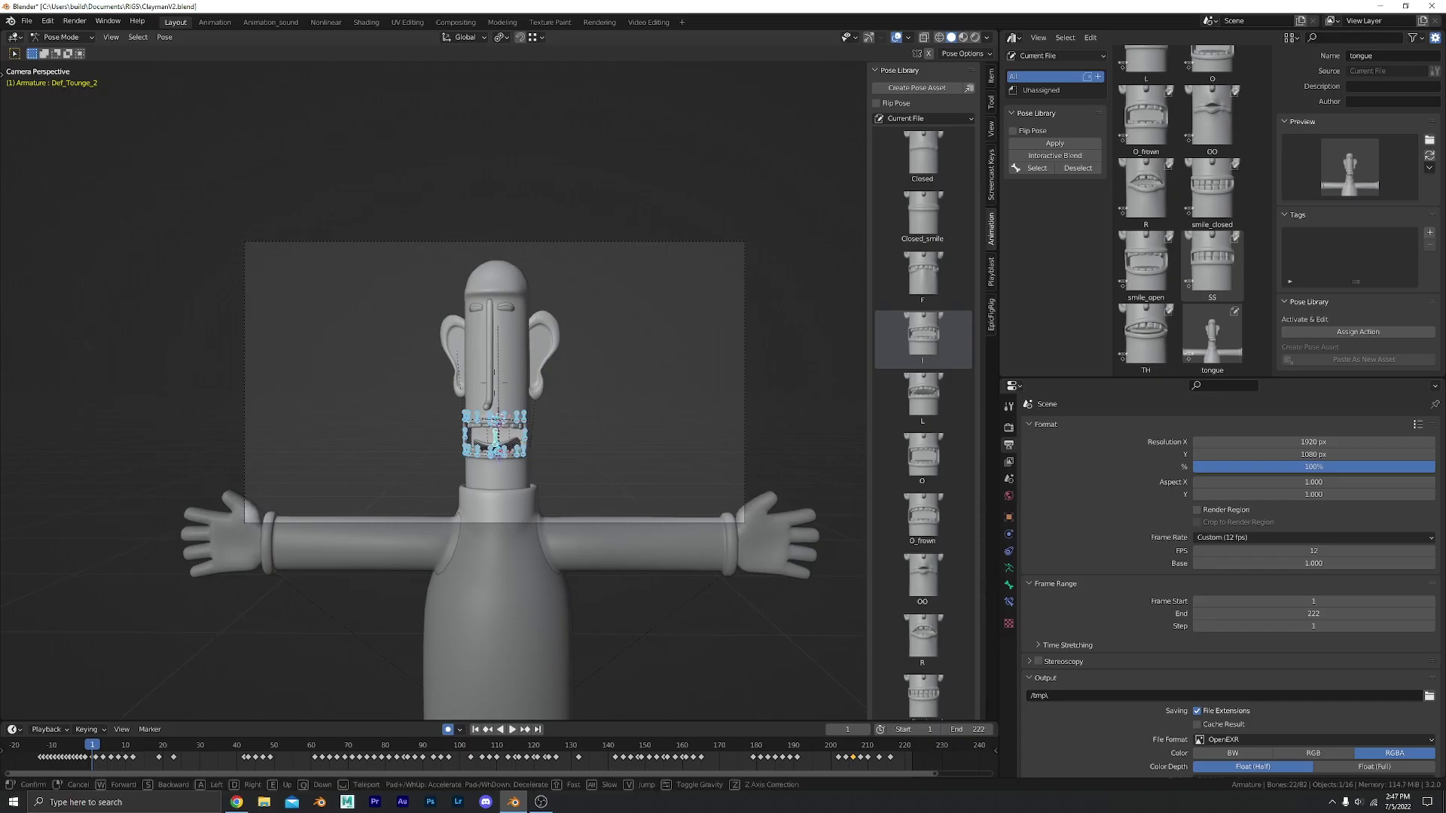
key("w")
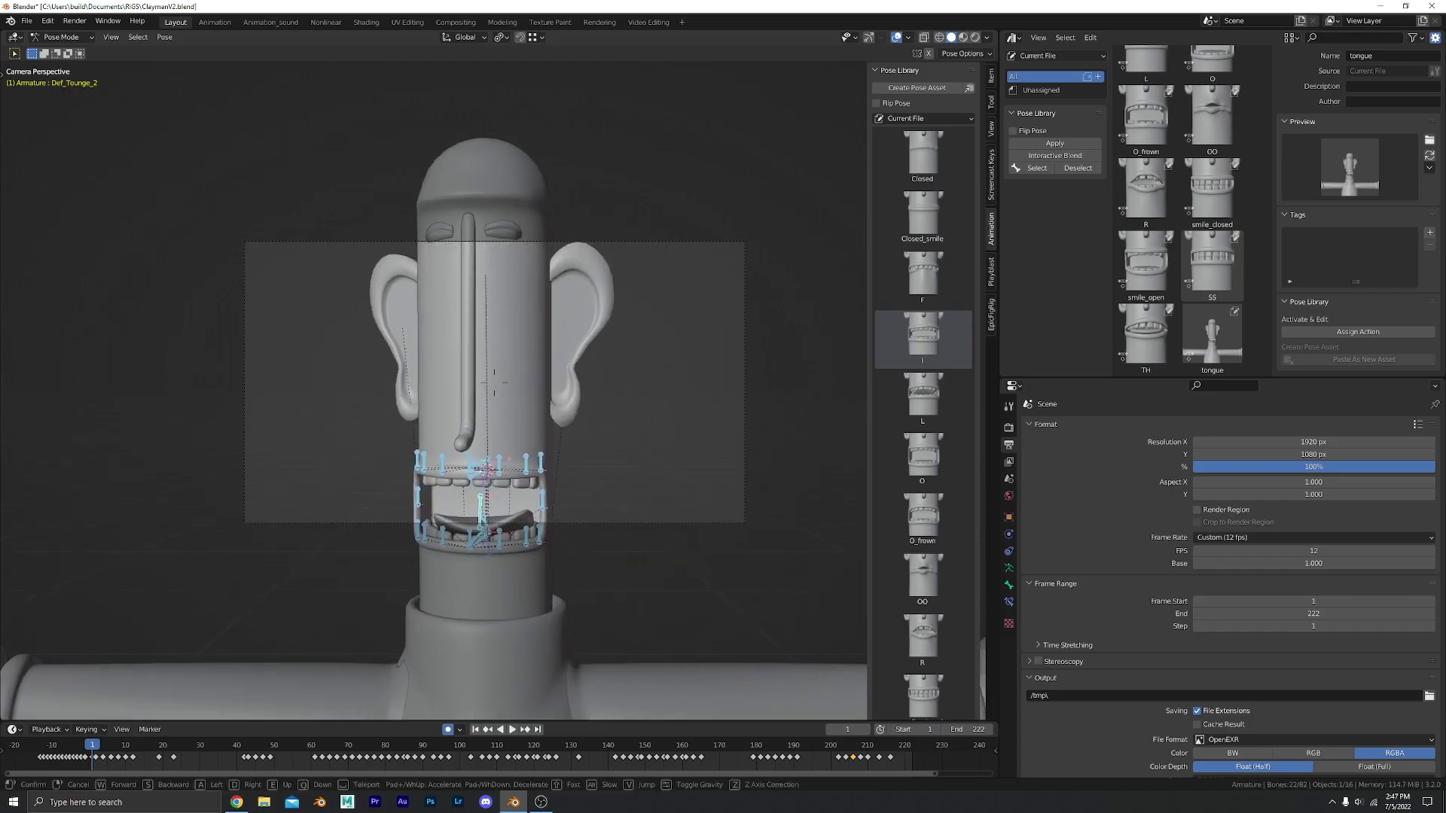
left_click(1429, 155)
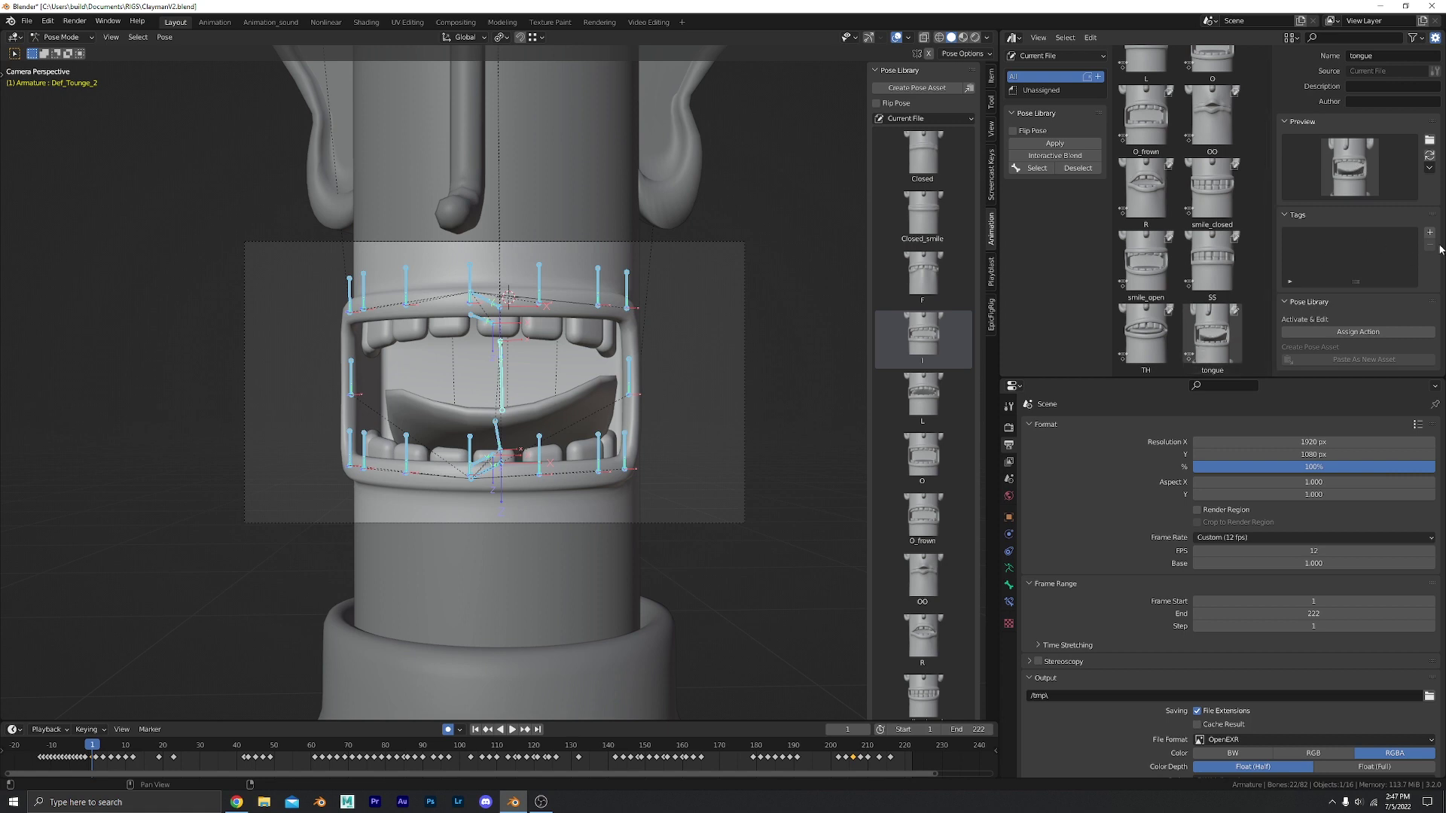
Apply the SS pose and the tongue pose in turn from the Pose Library to the selected mouth bones
scroll(926, 527, "down", 8)
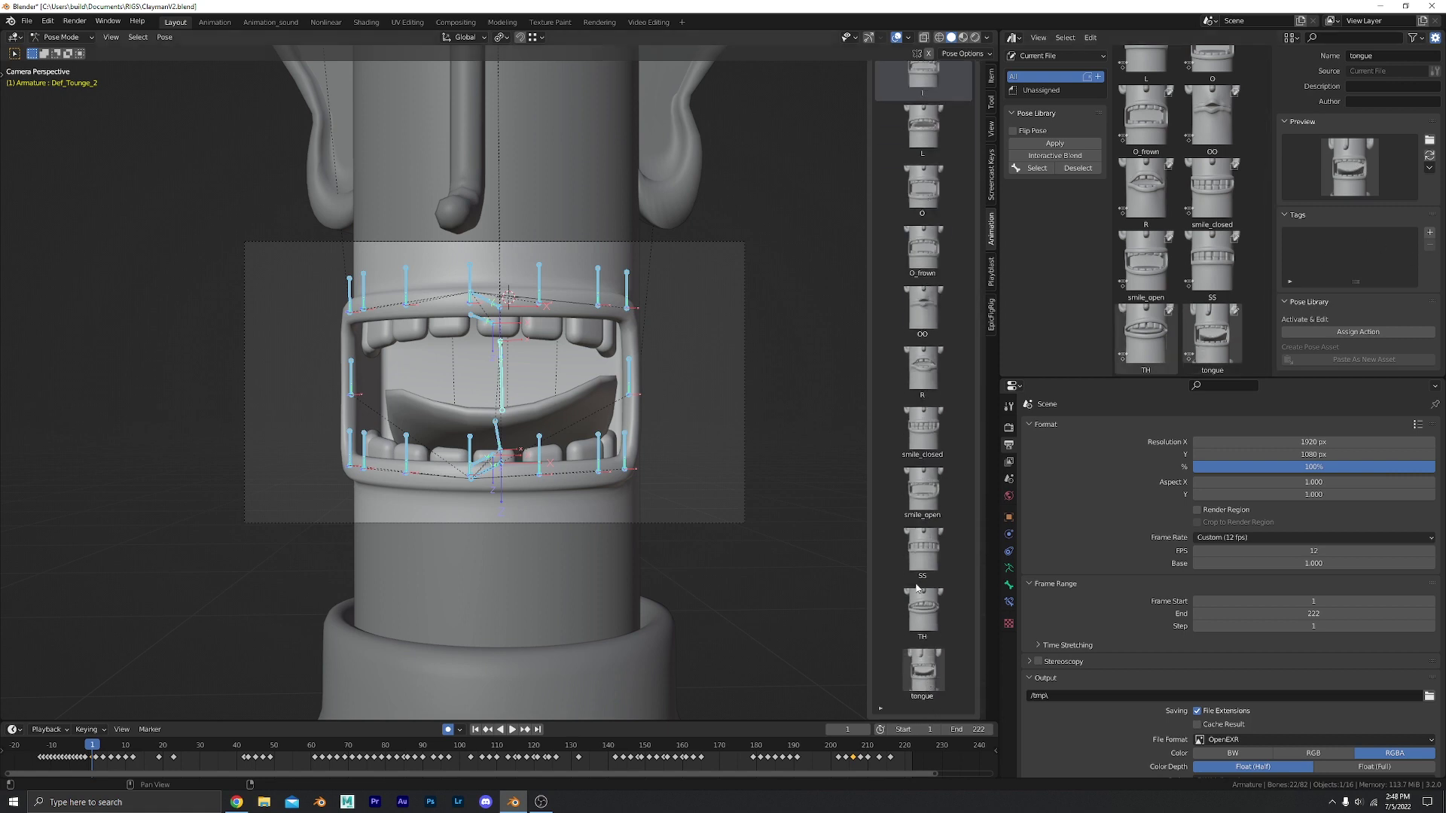
left_click(930, 549)
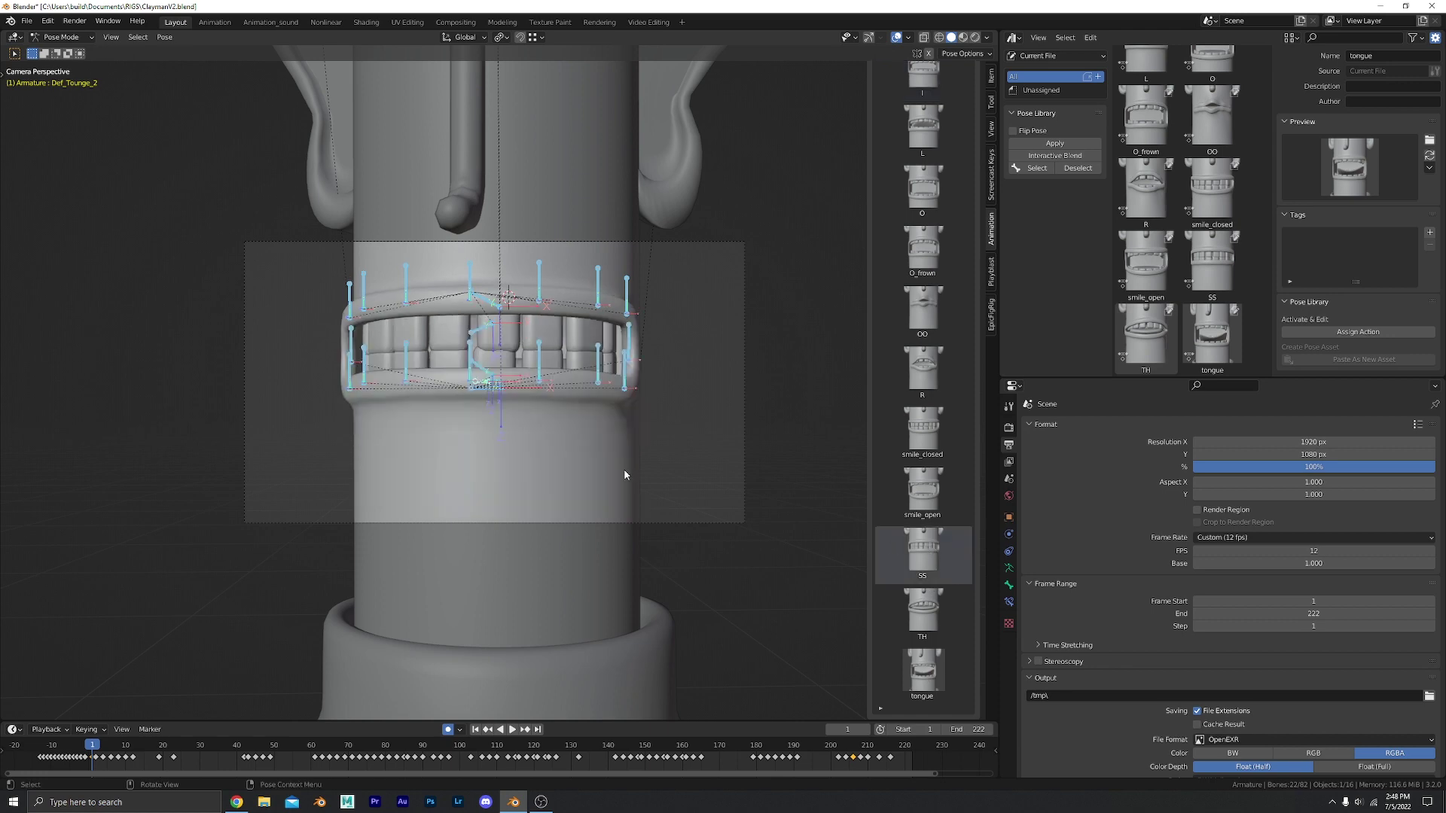
left_click(918, 674)
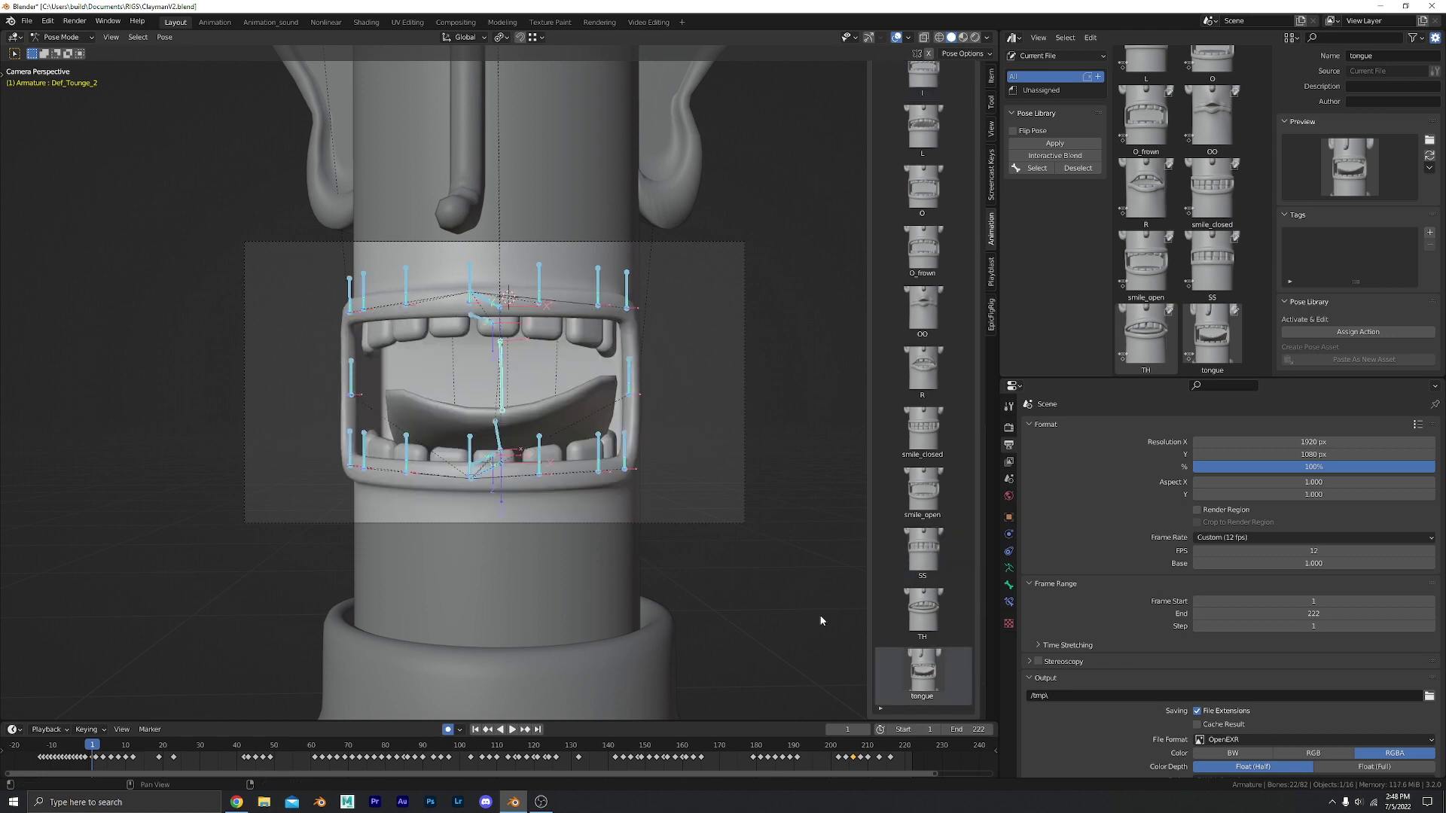
Deselect all bones and inspect the tongue pose on the mouth from the side and the front
left_click(765, 339)
middle_click_drag(765, 339, 554, 404)
scroll(422, 335, "down", 4)
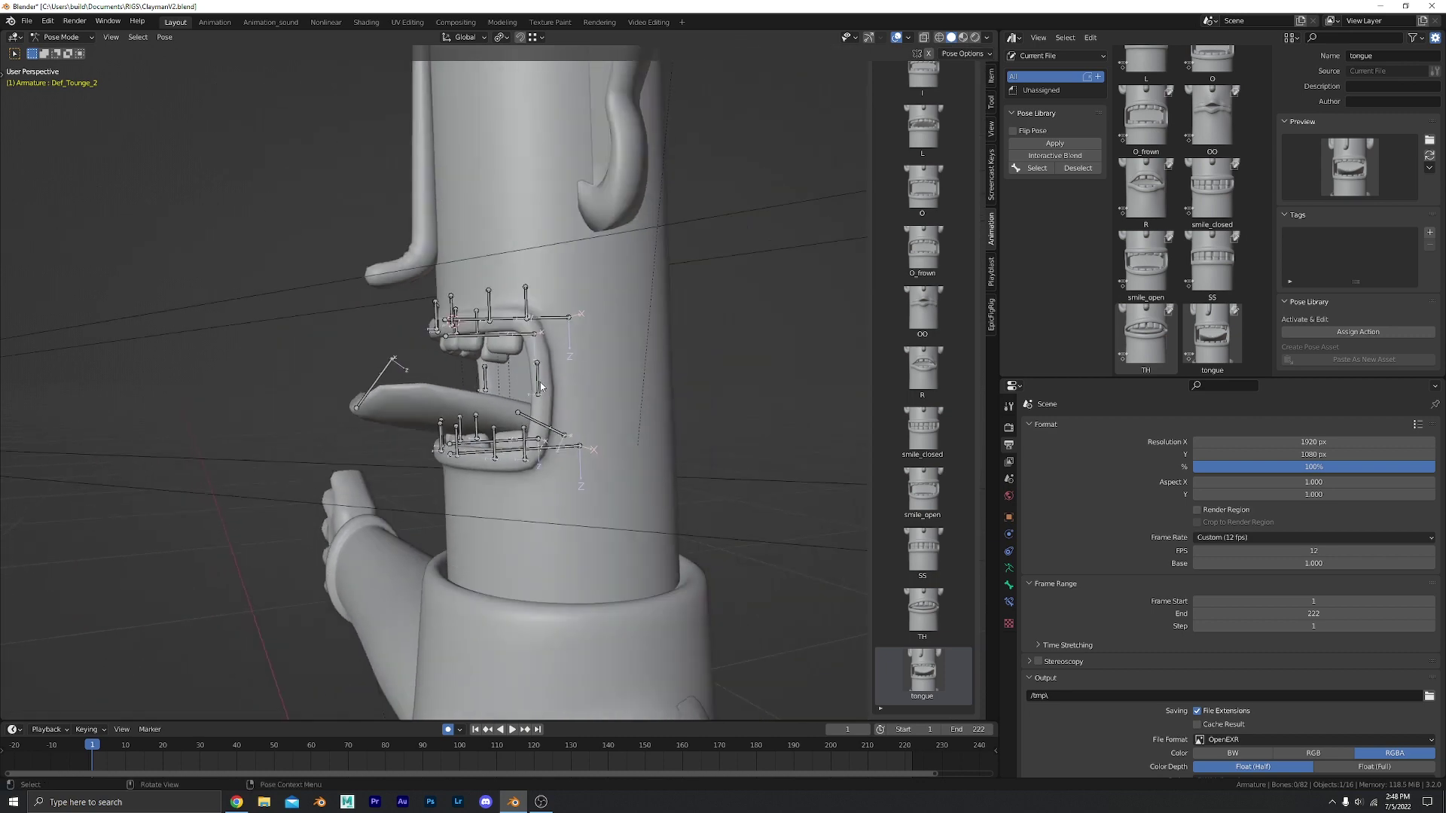
scroll(387, 403, "up", 4)
middle_click_drag(383, 418, 566, 422)
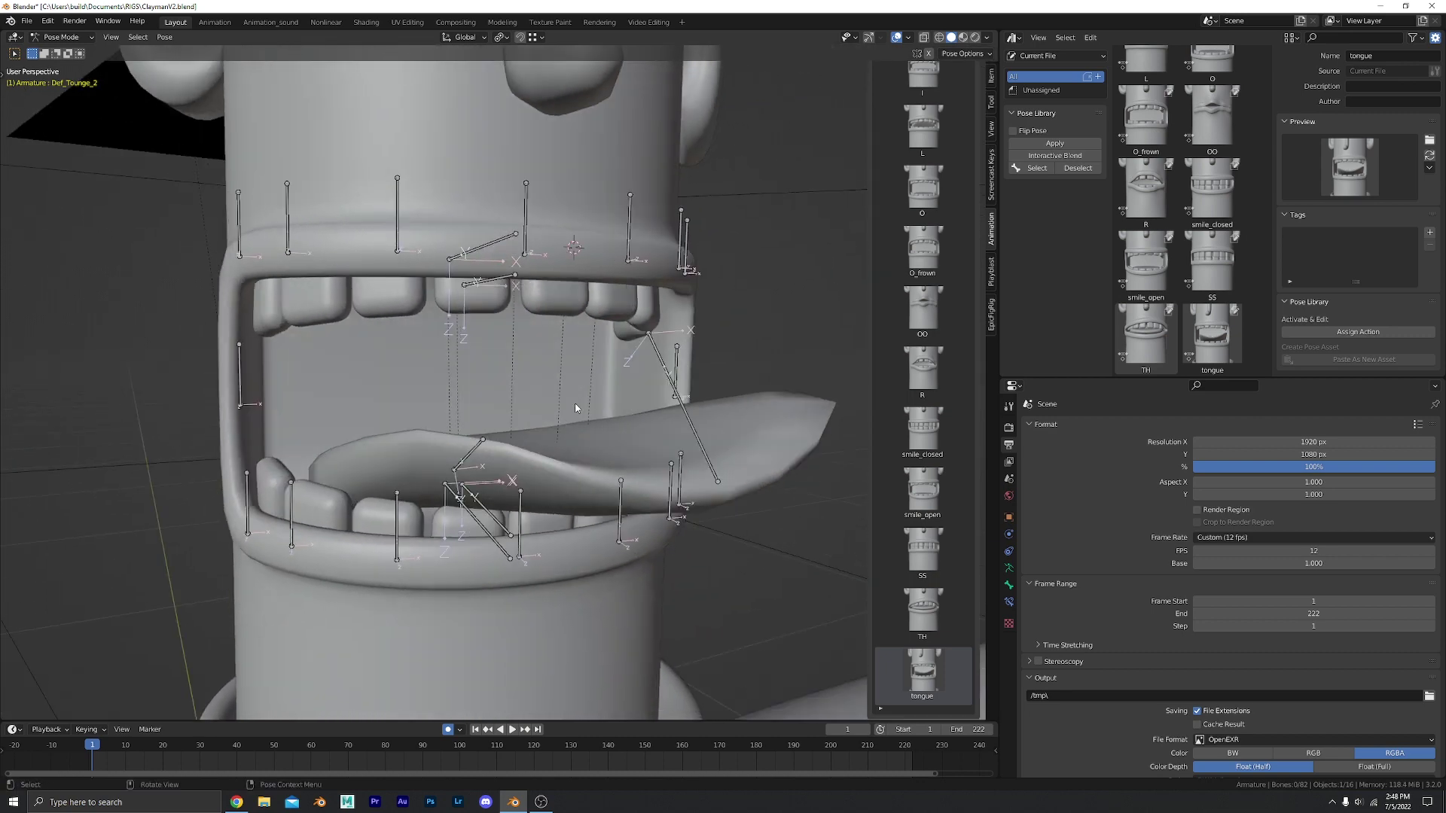